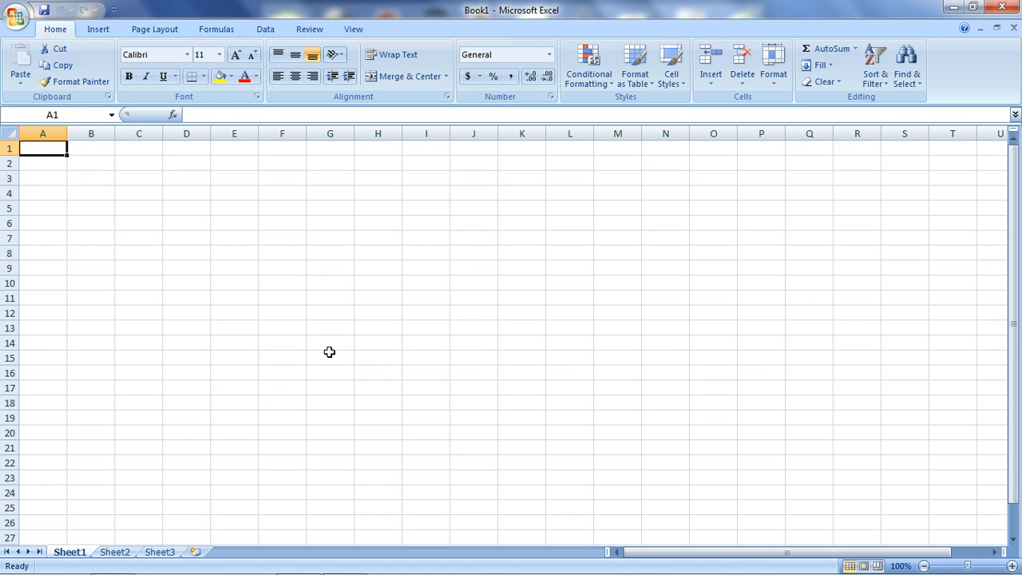
Step: Enter the heading lines CSU CORPORATION in cell A1 and Income Statement in cell A2
click(60, 148)
text(CSU )
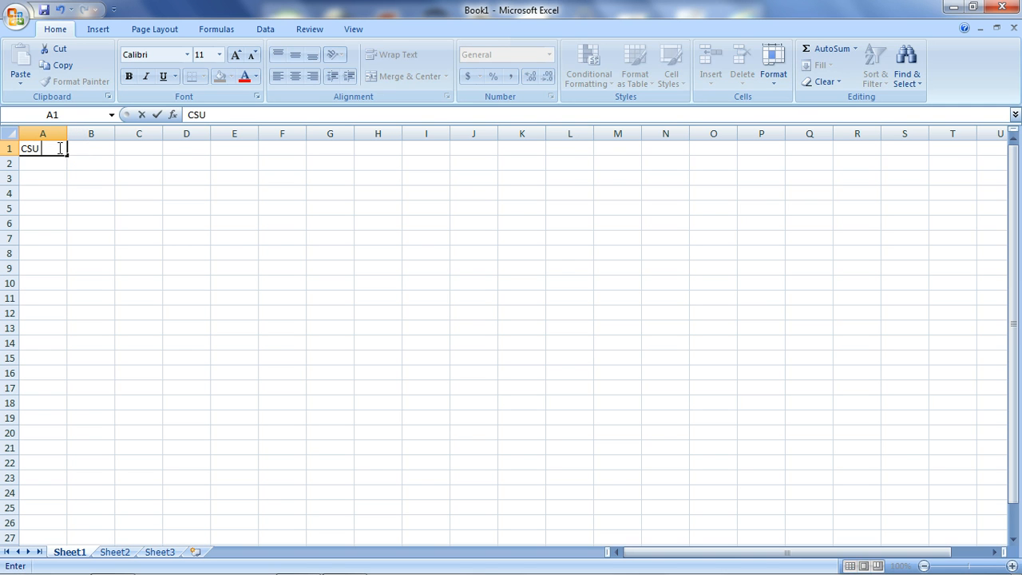
text(CORPORATION)
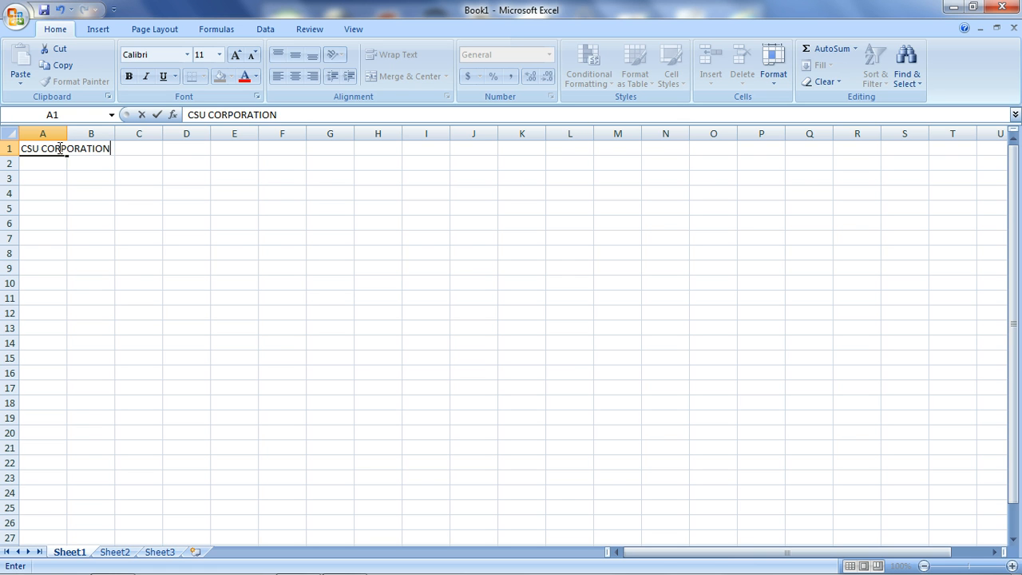
key(Return)
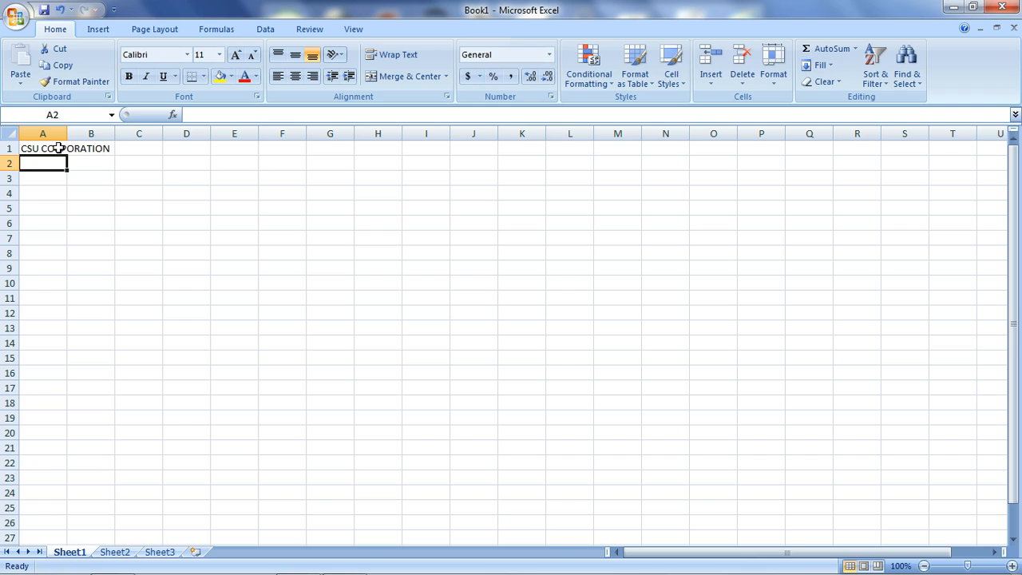
text(Income Sta)
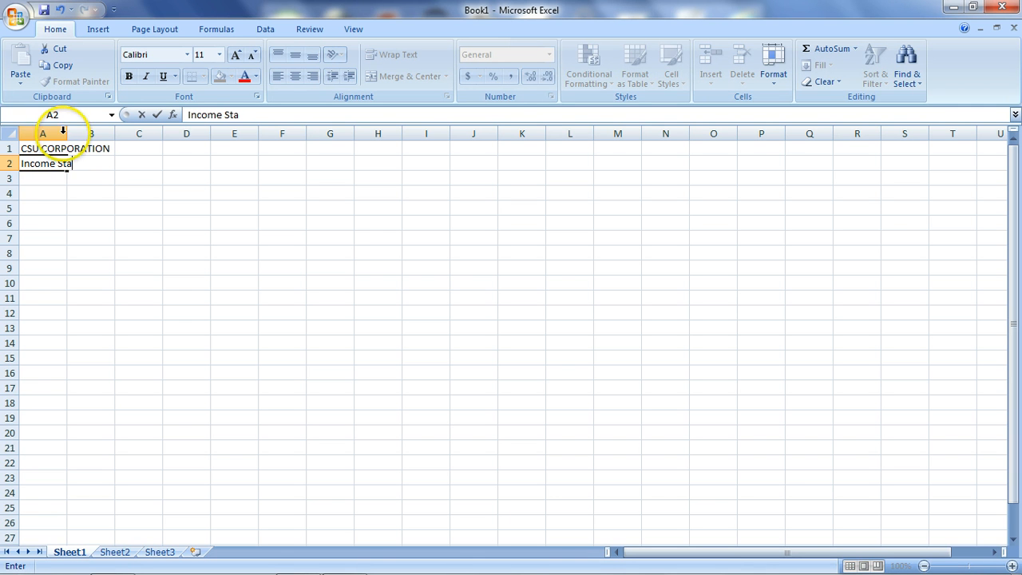
text(tement)
key(Return)
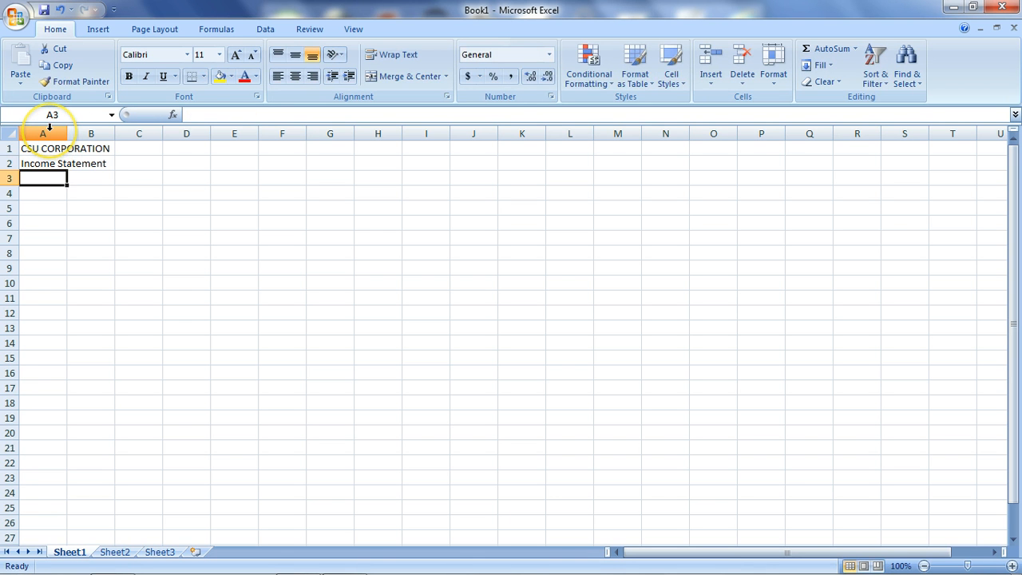
Step: Enter the period line For the Year Ended December 31, 2014 in cell A3
text(For the )
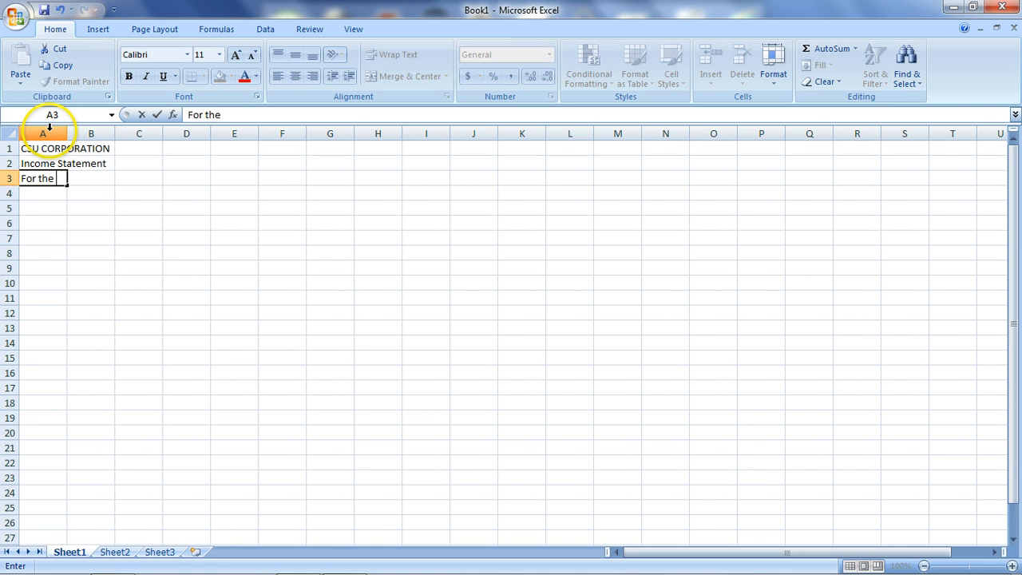
text(Year Ende)
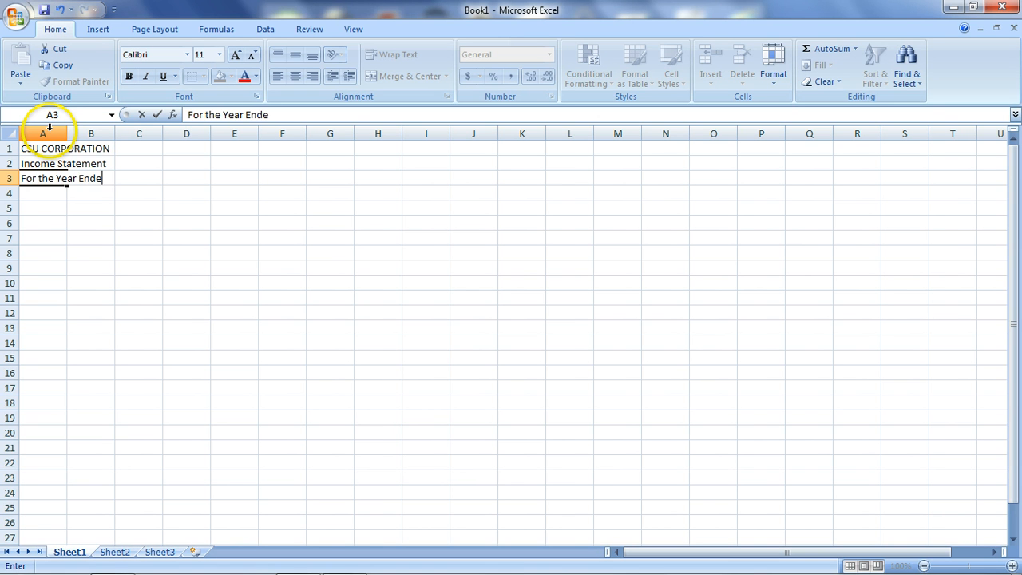
text(d December)
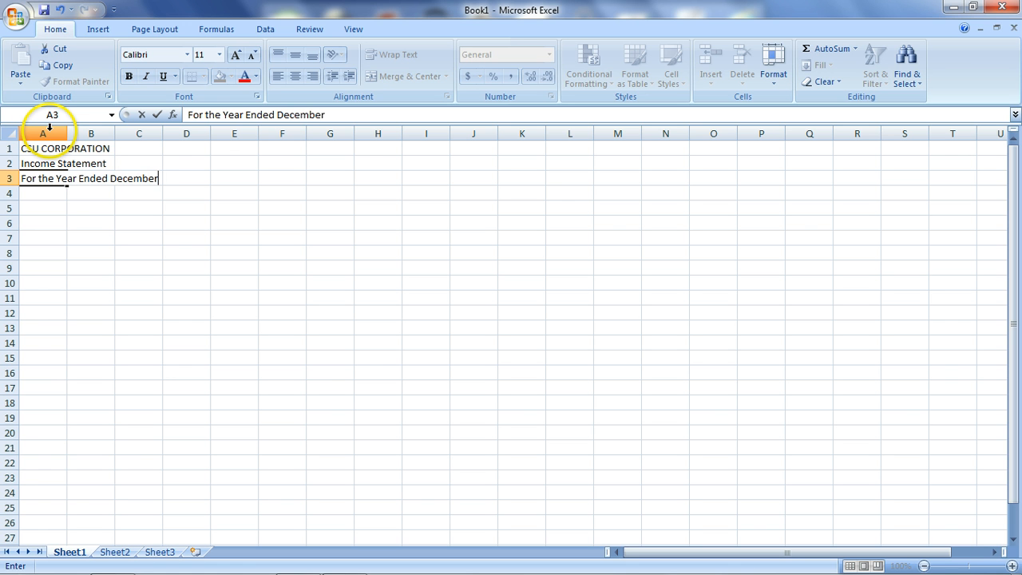
text( 31, 2014)
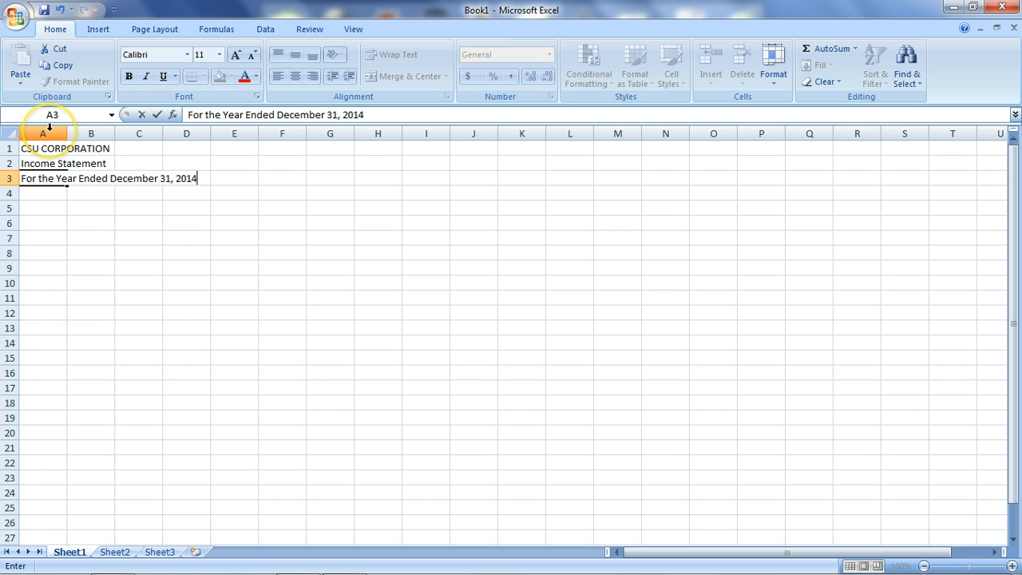
key(Return)
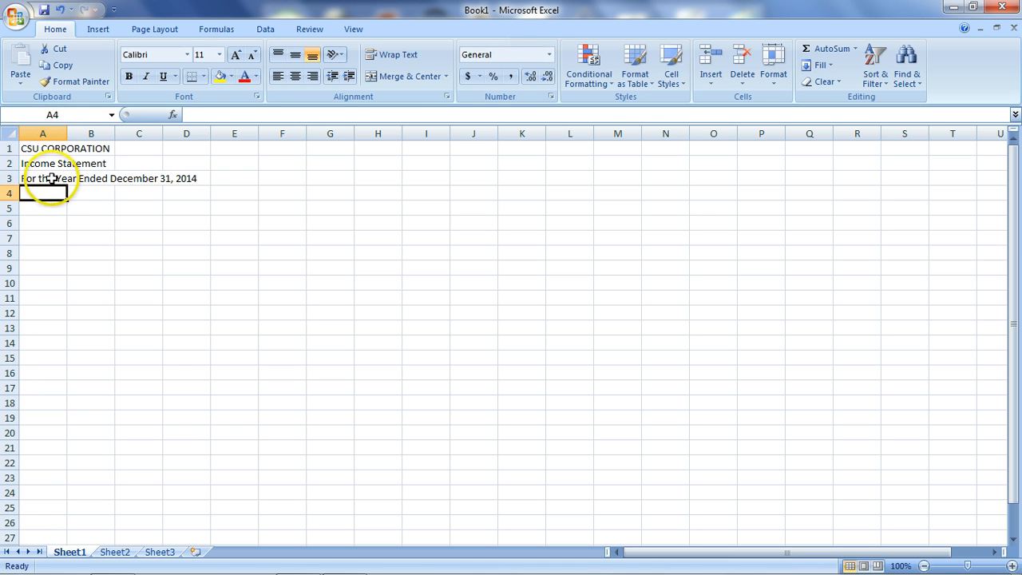
click(50, 178)
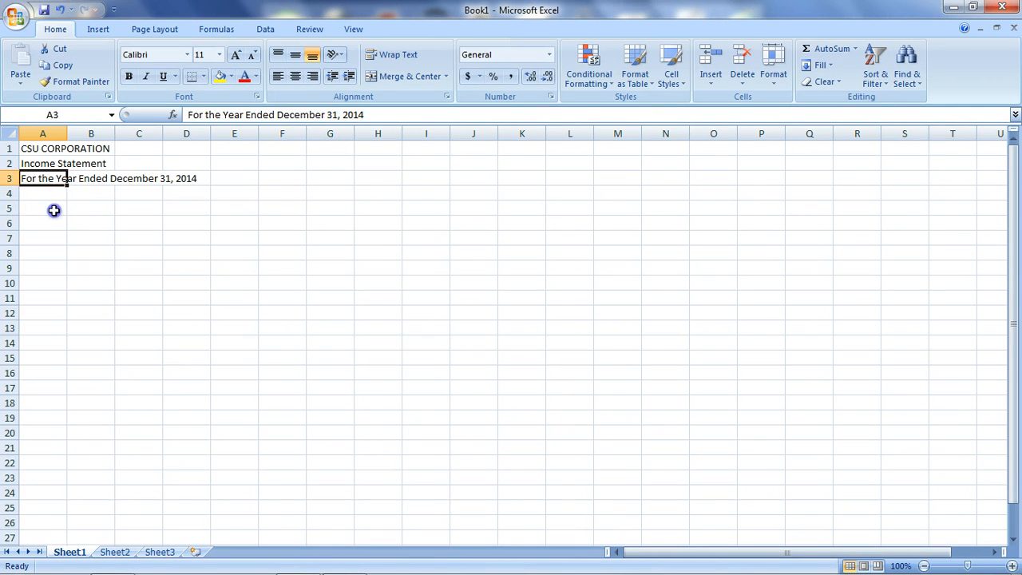
Step: Enter the section label Revenues in cell A5 and Service Revenue beneath it in A6
click(54, 209)
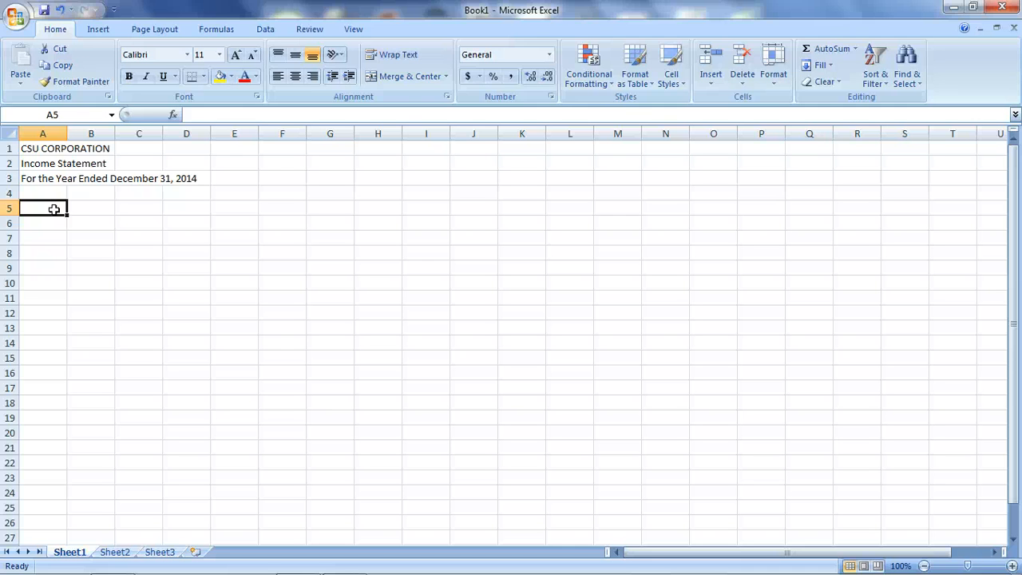
text(Reven)
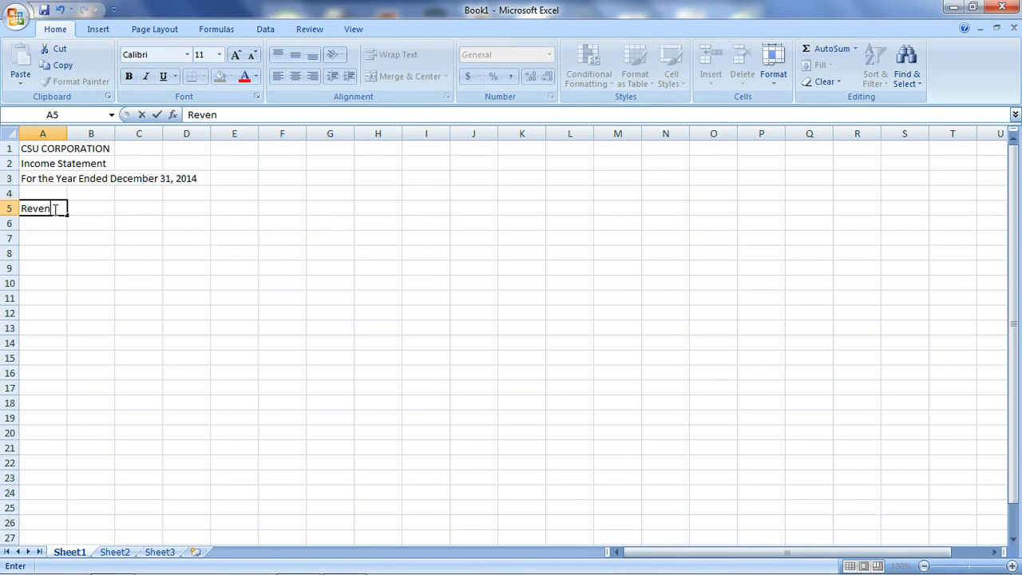
text(ues)
key(Return)
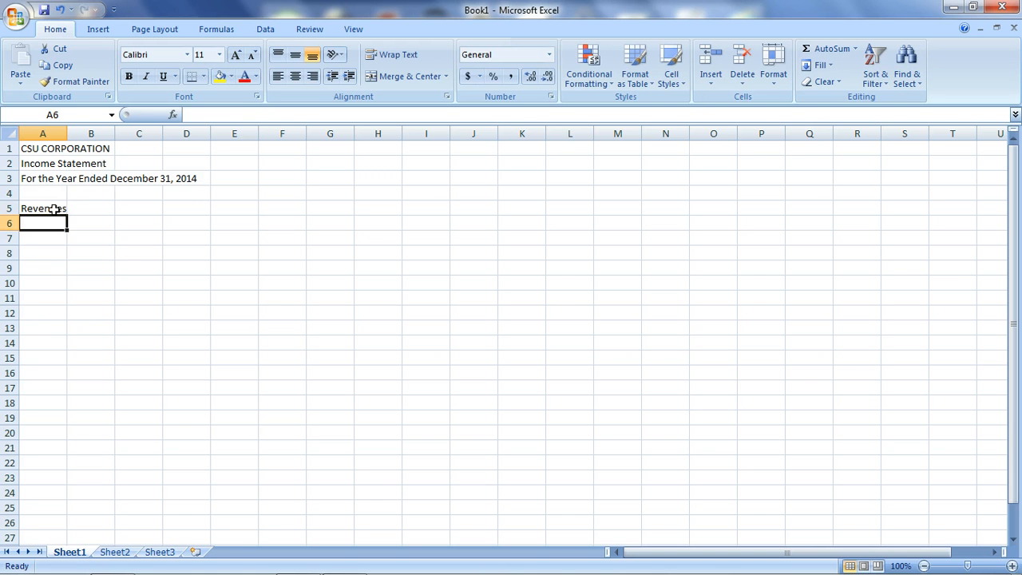
text(Ser)
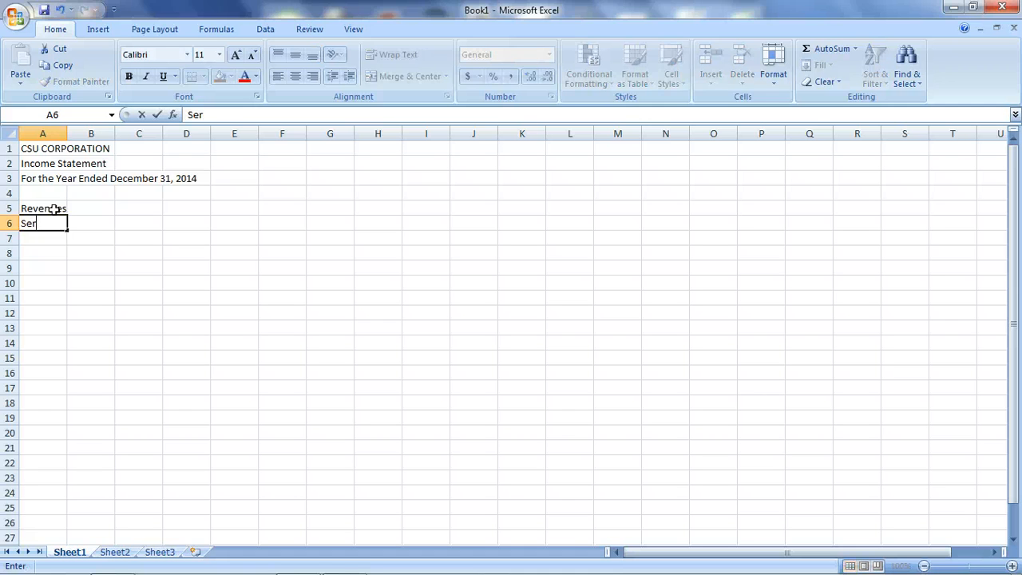
text(vice Revenue)
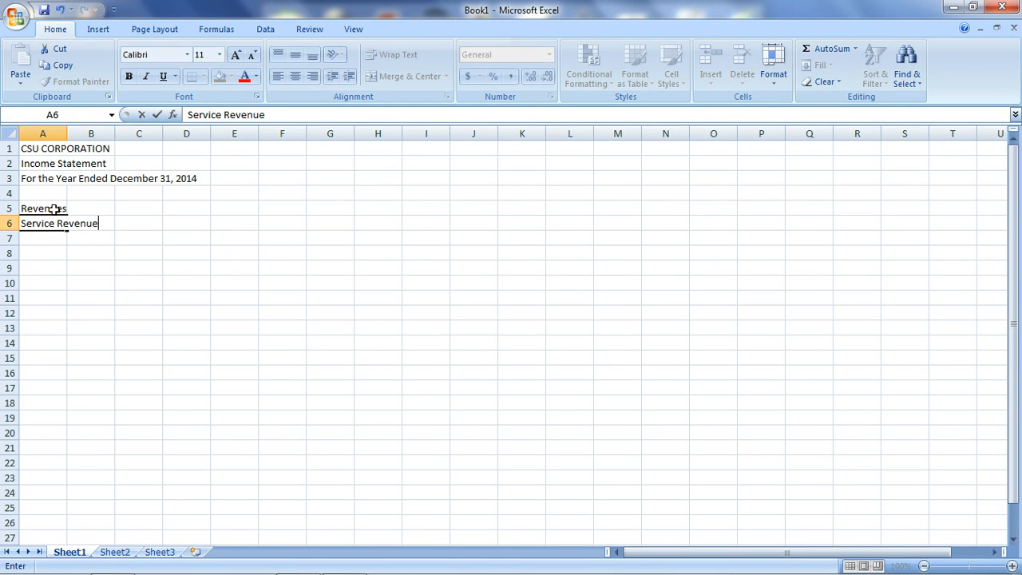
key(Return)
Step: Enter the section label Expenses in A7 and list Rent Expense, Insurance Expense and Supplies Expense in A8 to A10
text(Expenses)
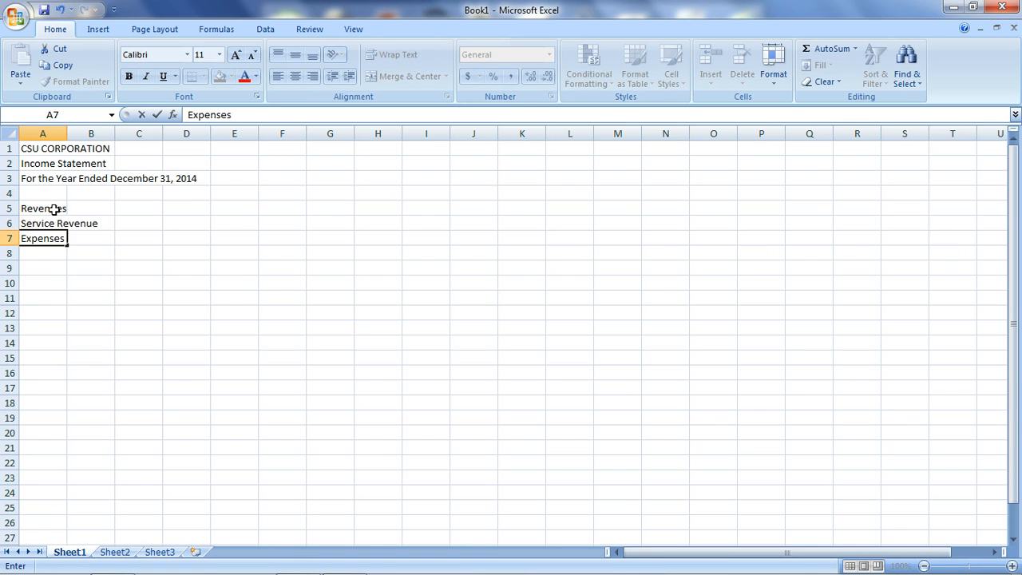
key(Return)
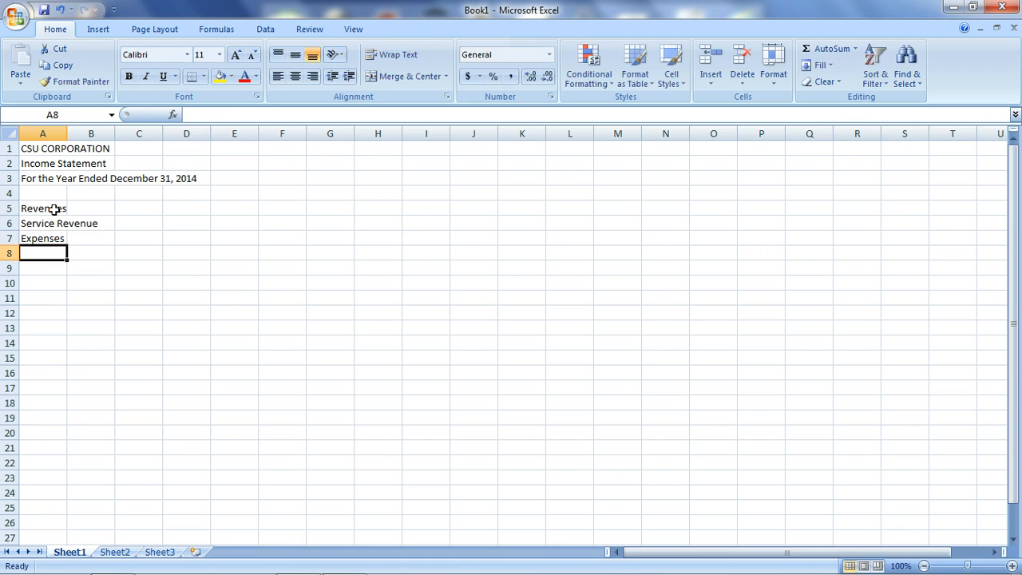
text(Rent Exp)
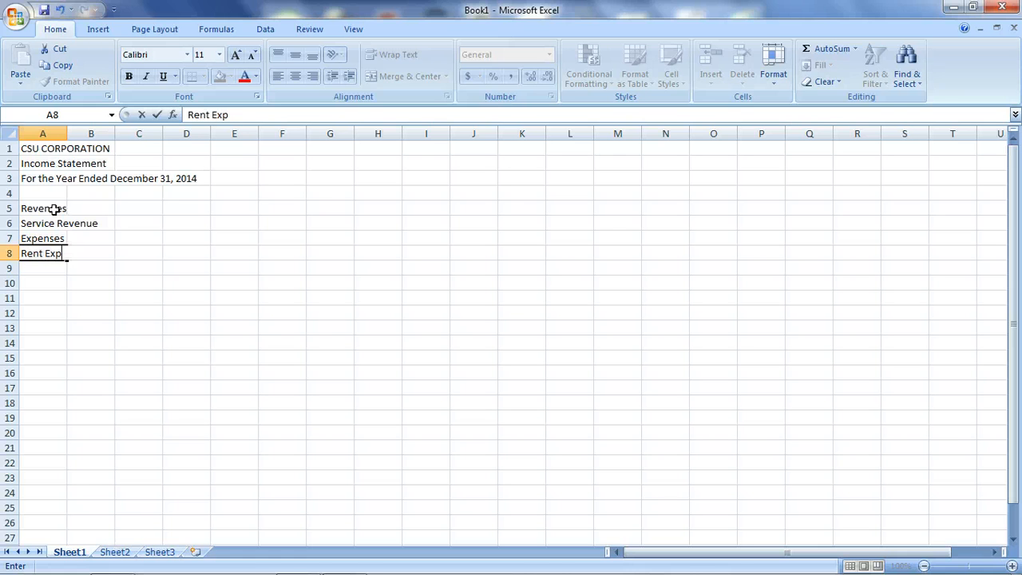
text(ense)
key(Return)
text(In)
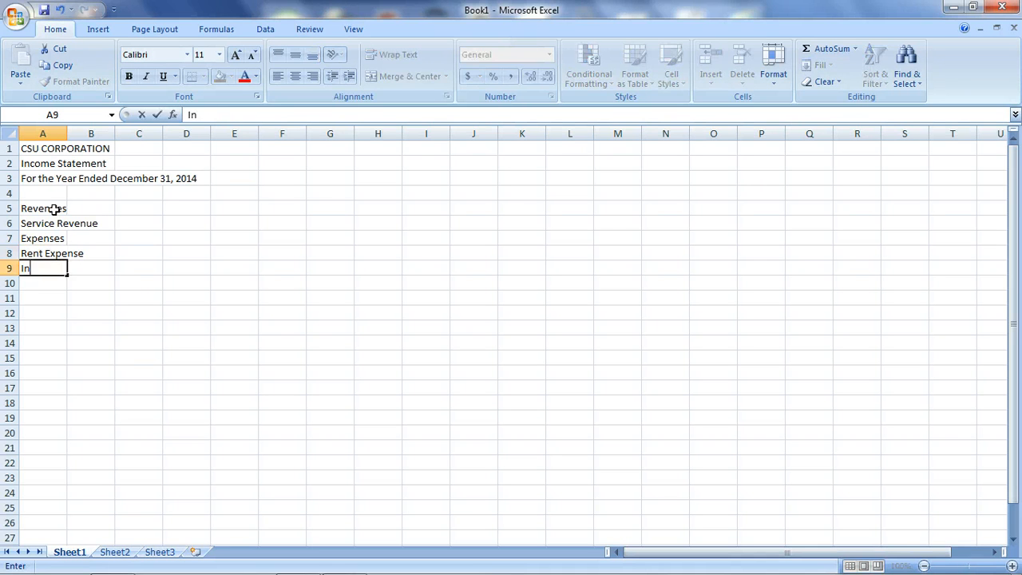
text(surance Expense)
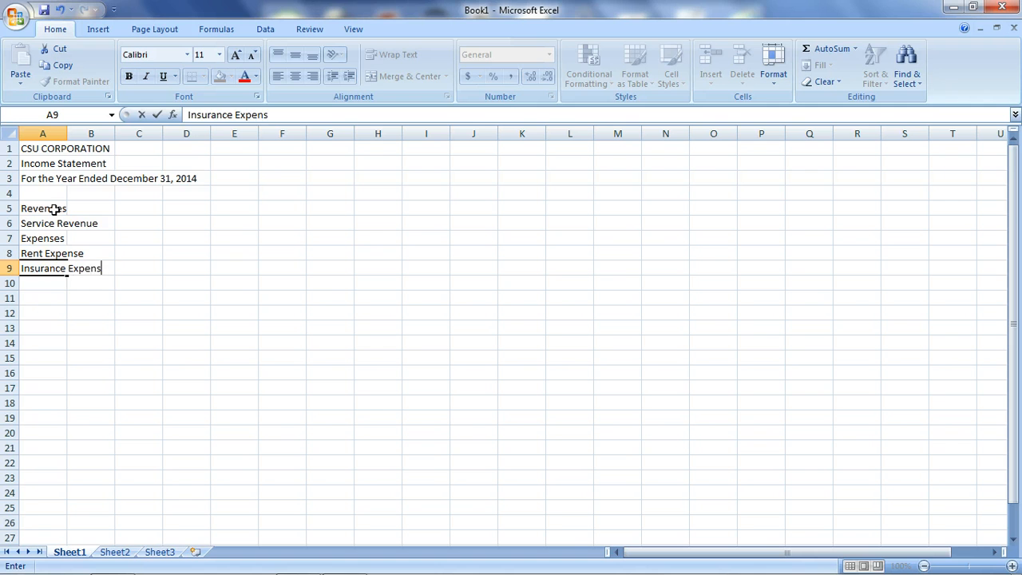
key(Return)
text(Supp)
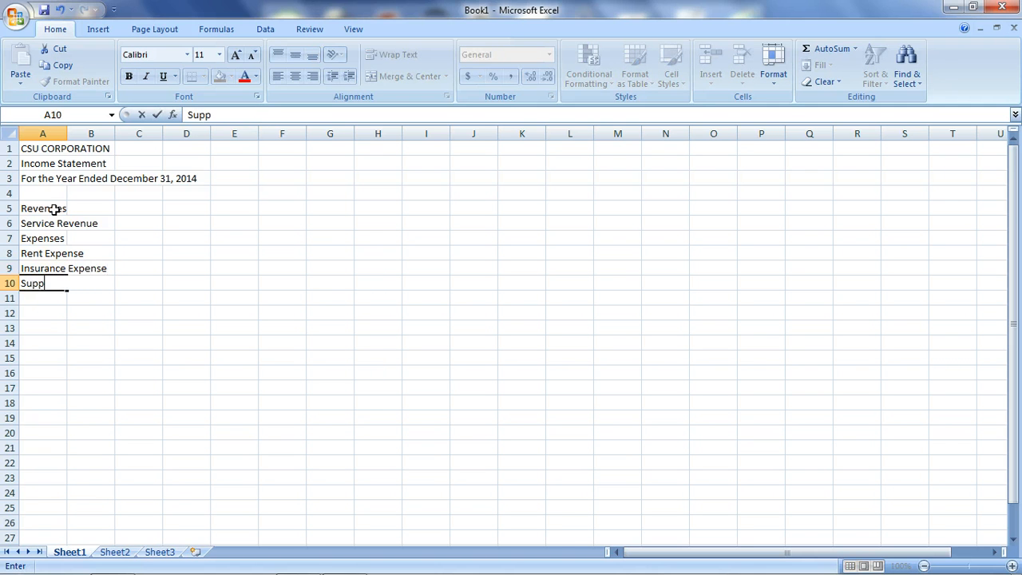
text(lies Expense)
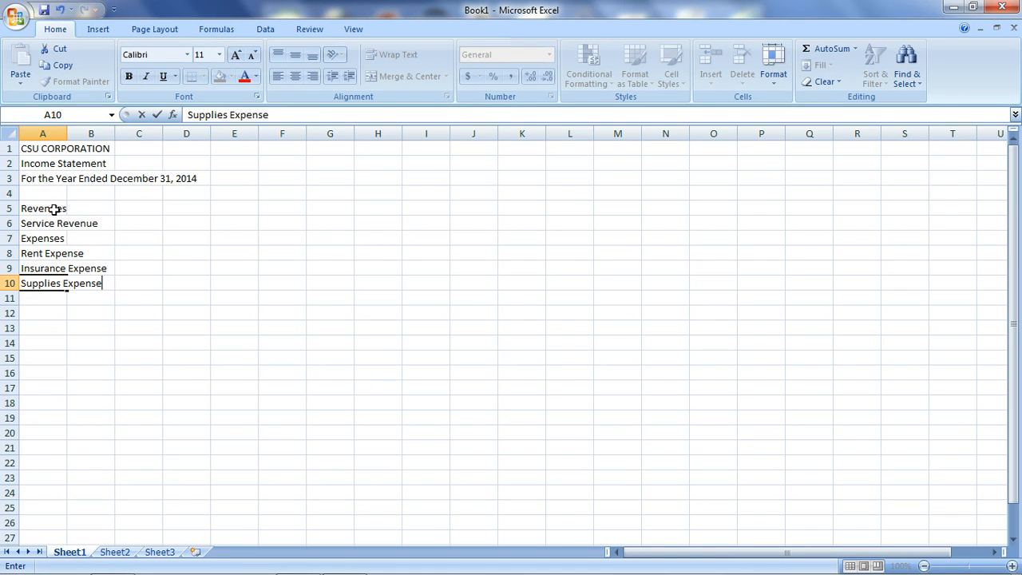
key(Return)
Step: Enter the labels Total Expenses in cell A11 and Net Income in A12
text(Total Expenses)
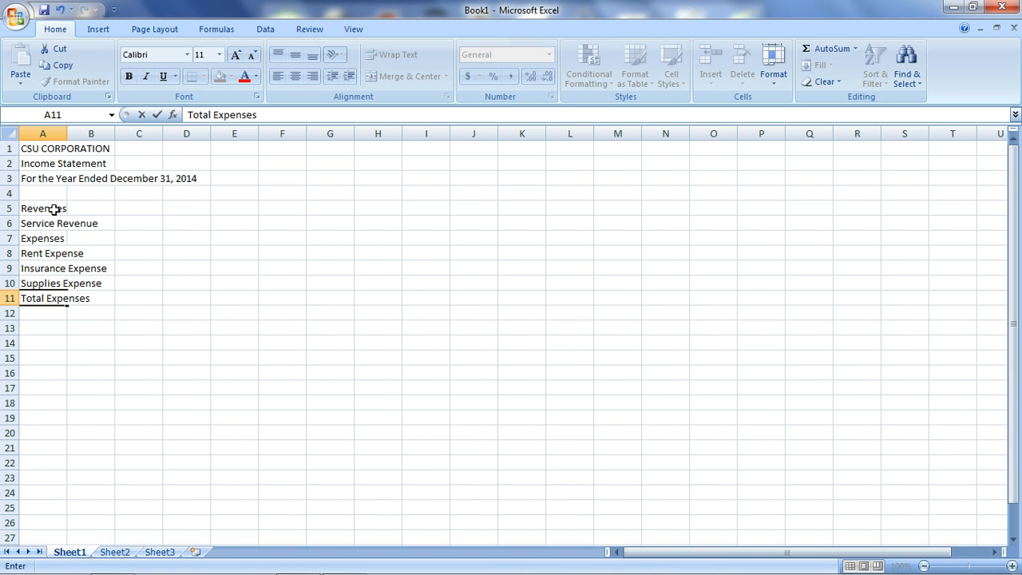
key(Return)
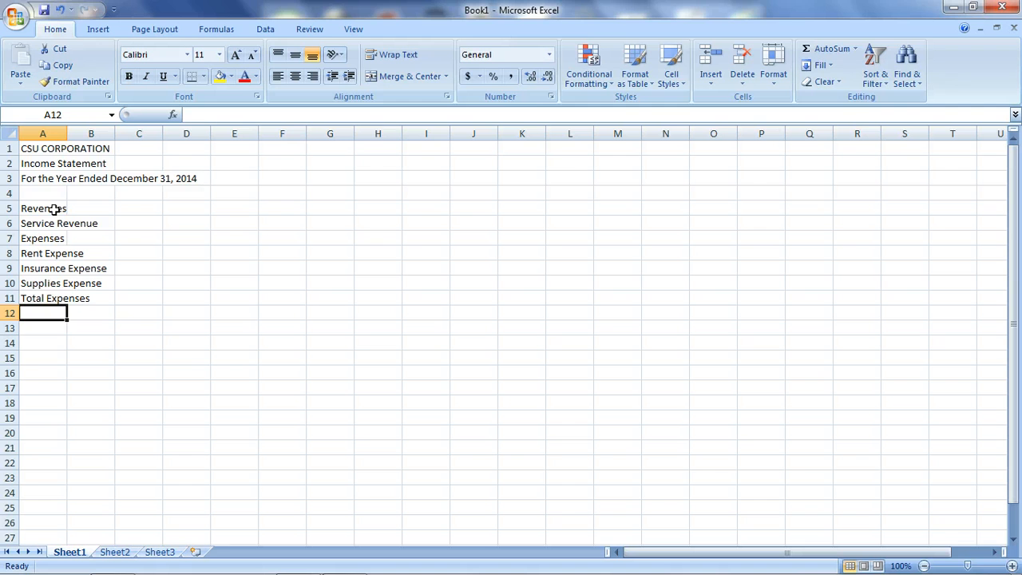
text(Net Income)
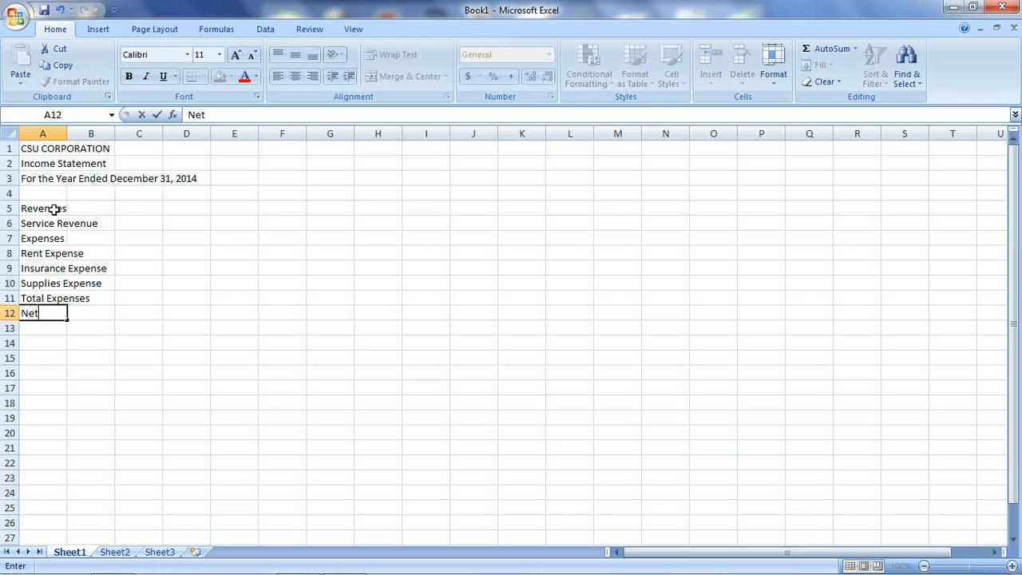
click(176, 356)
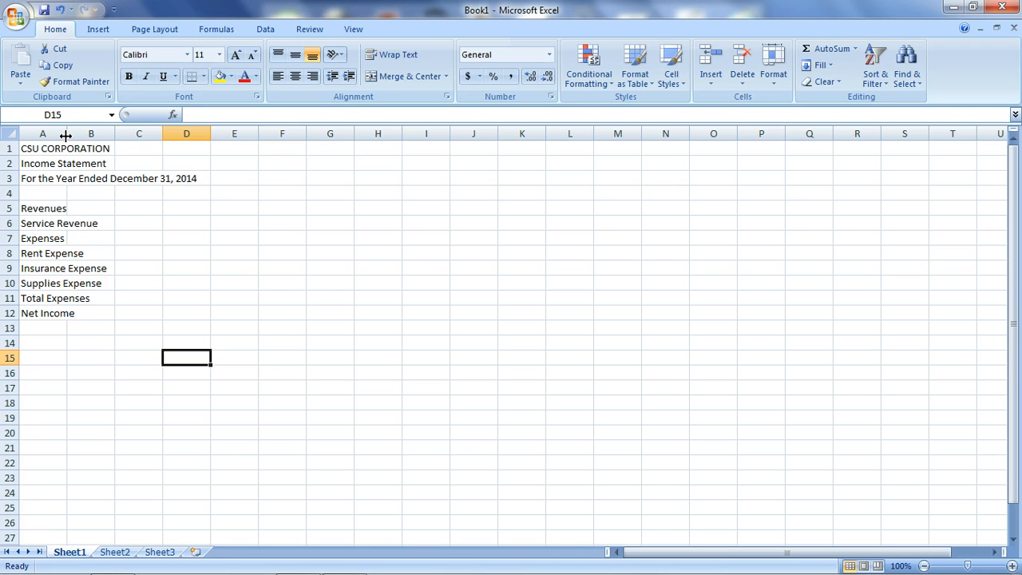
Step: Widen column A so that the account labels from Revenues to Net Income fit inside it
drag(66, 136, 66, 136)
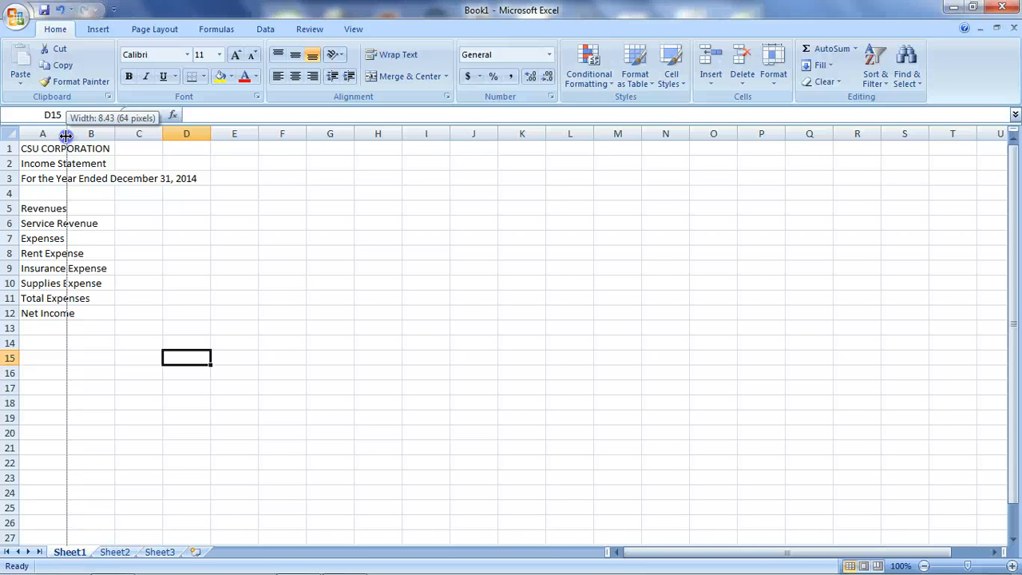
drag(66, 136, 117, 133)
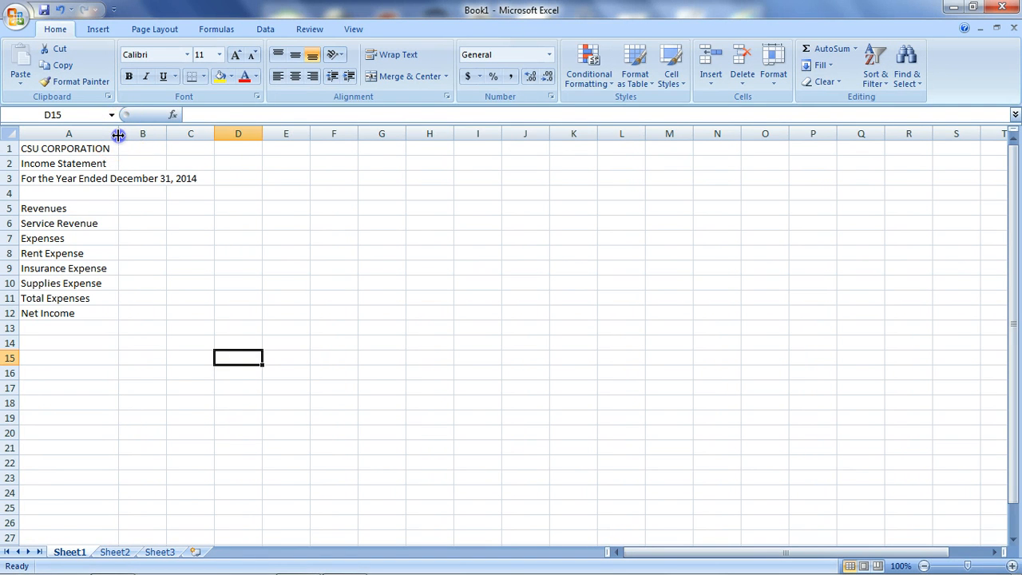
mouse_move(118, 136)
mouse_down()
mouse_move(65, 135)
mouse_move(119, 137)
mouse_up()
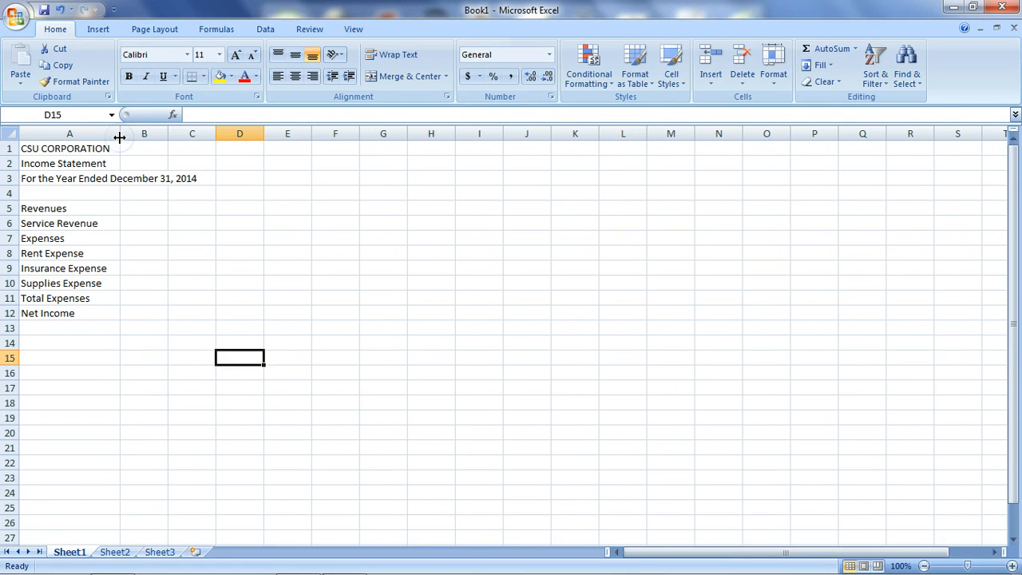
Step: Indent the Service Revenue label in cell A6 by three levels
click(106, 224)
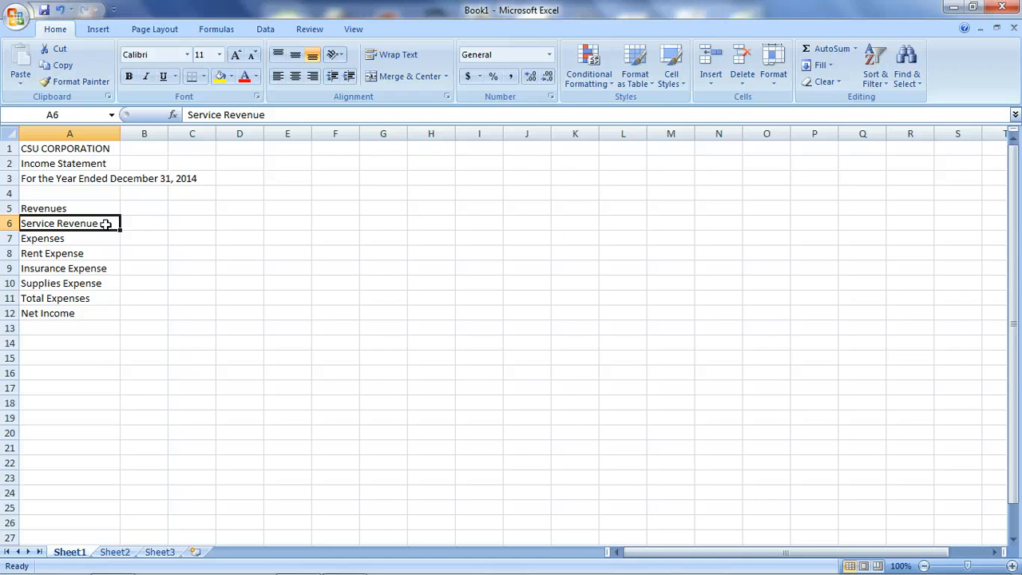
click(348, 77)
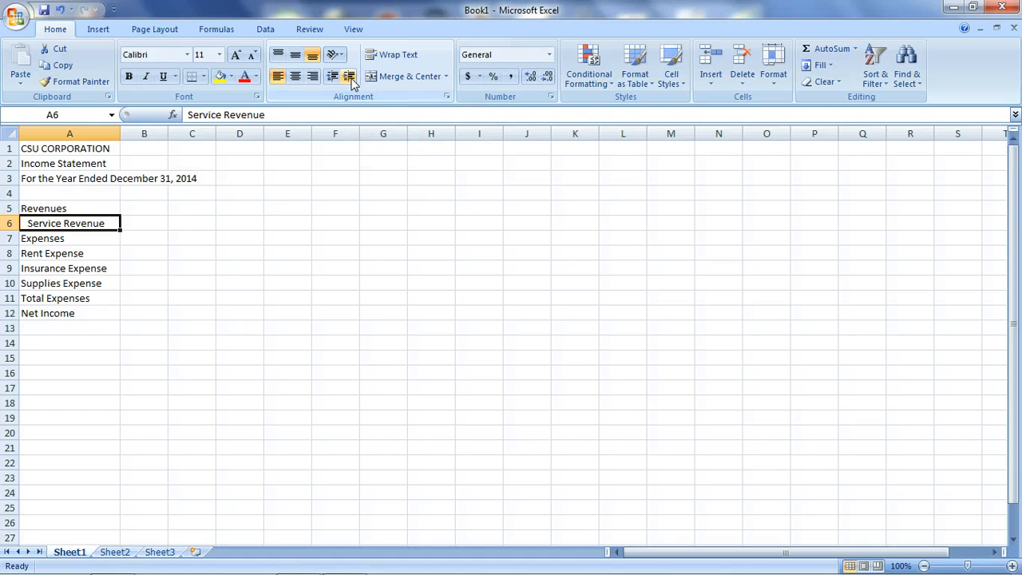
click(352, 80)
click(351, 80)
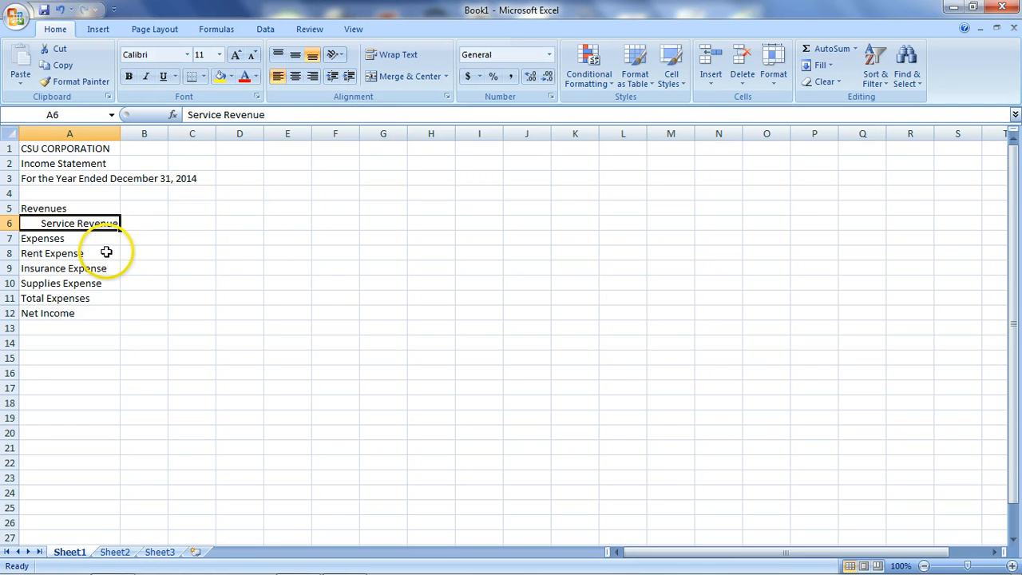
Step: Indent the Rent, Insurance and Supplies Expense labels in A8 to A10 by three levels and widen column A to fit them
drag(105, 253, 106, 284)
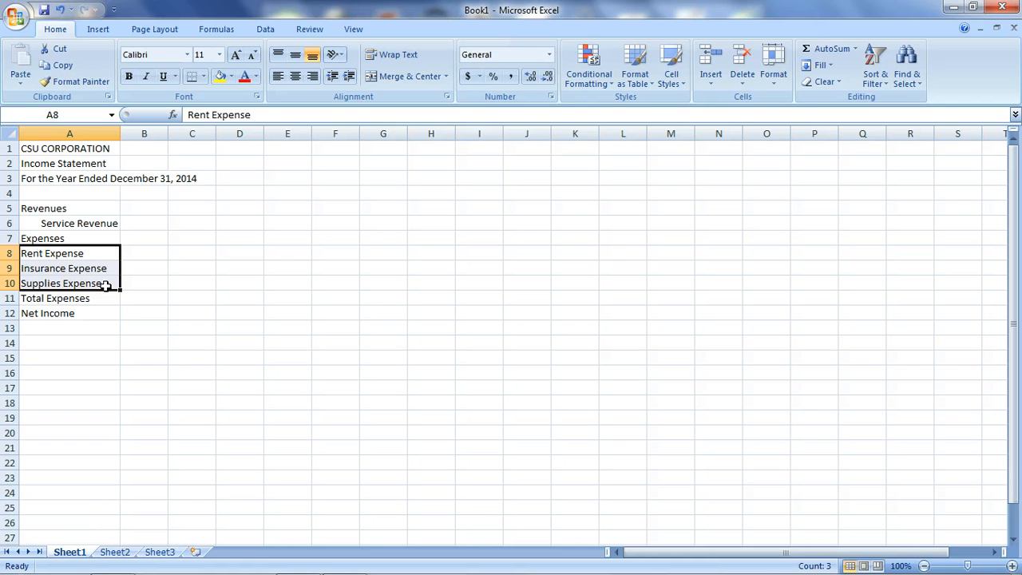
click(96, 253)
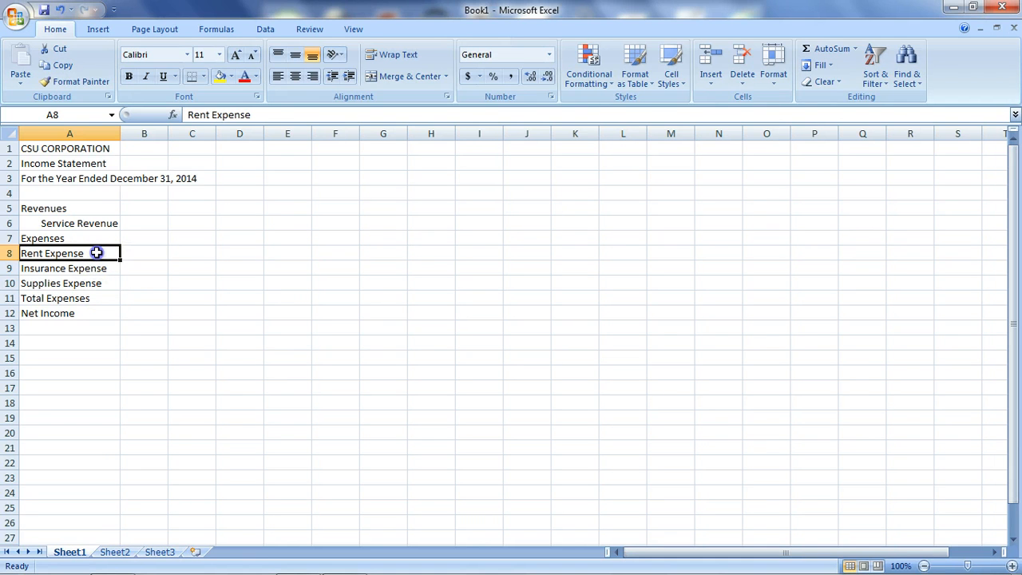
drag(95, 253, 96, 279)
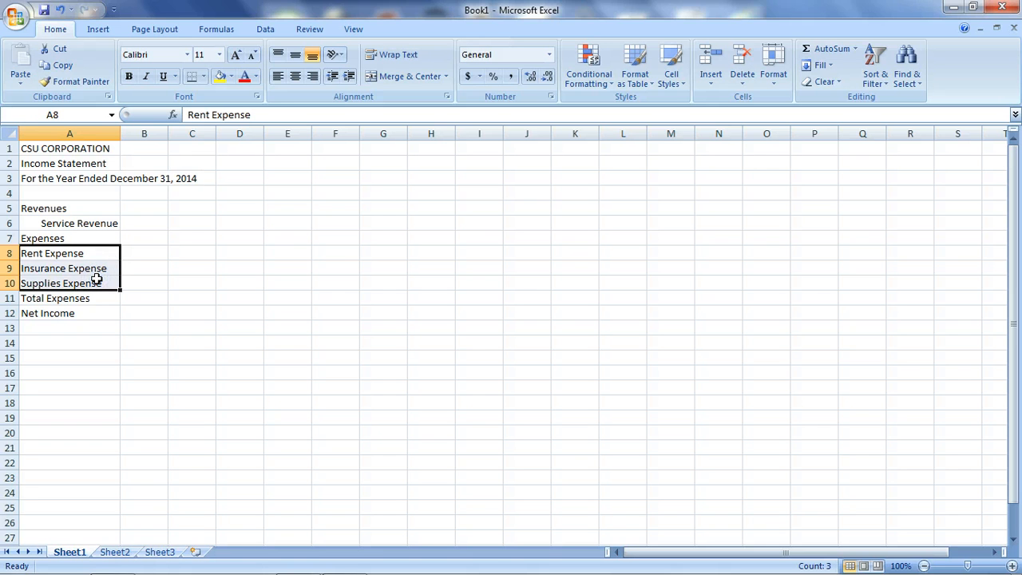
click(350, 81)
click(350, 81)
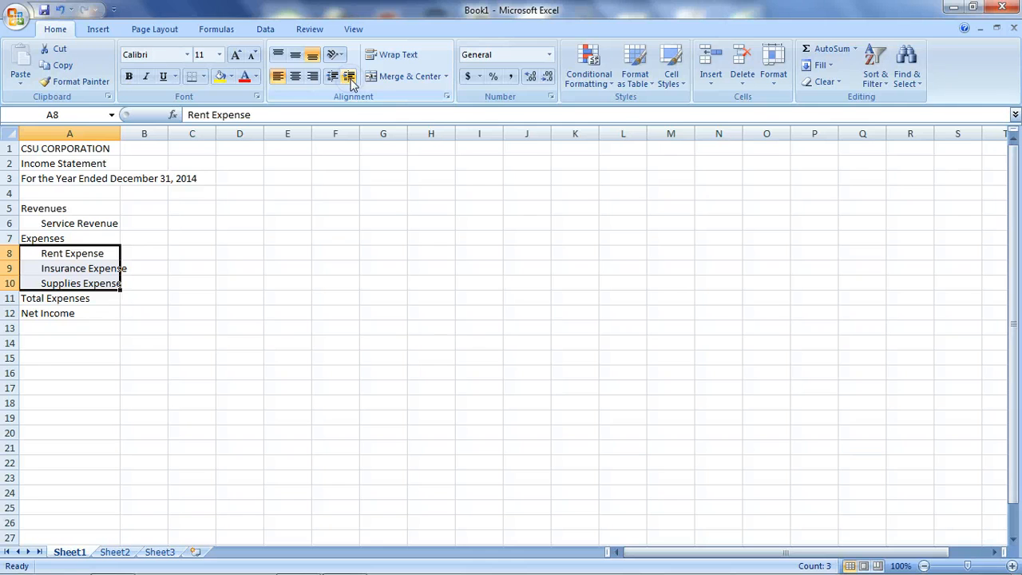
click(206, 286)
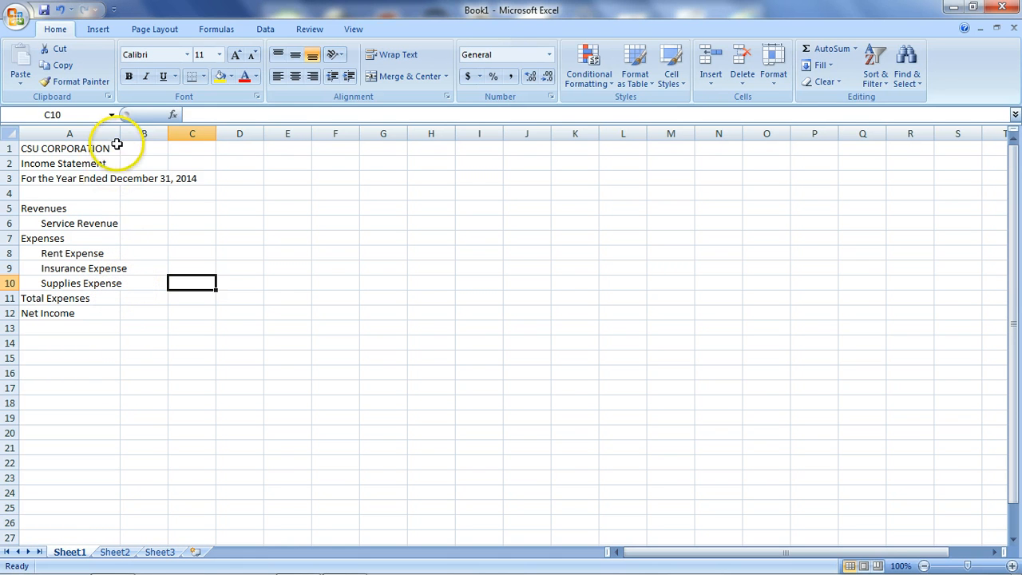
drag(119, 134, 142, 138)
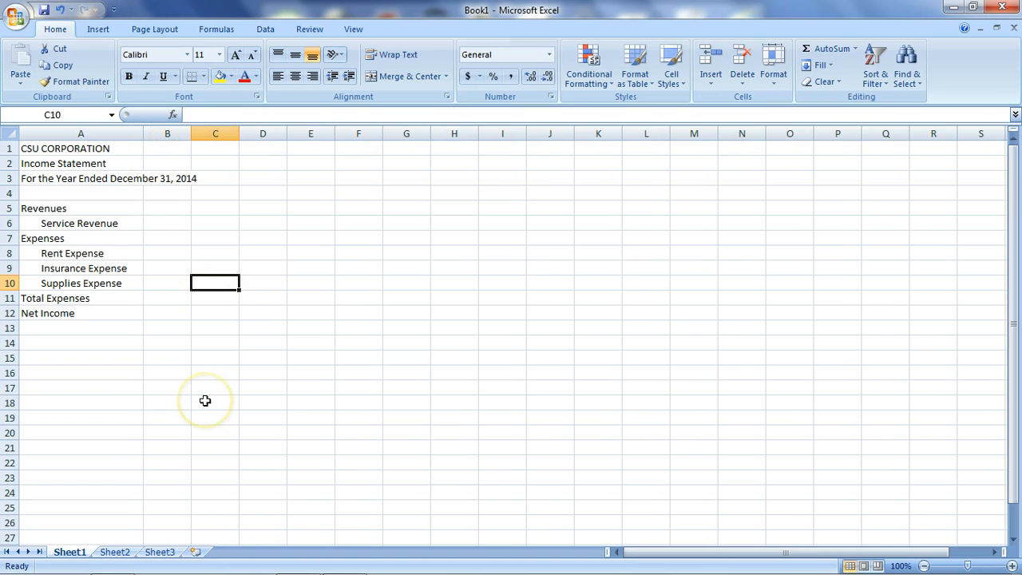
Step: Indent the Total Expenses label in cell A11 by five levels
click(121, 296)
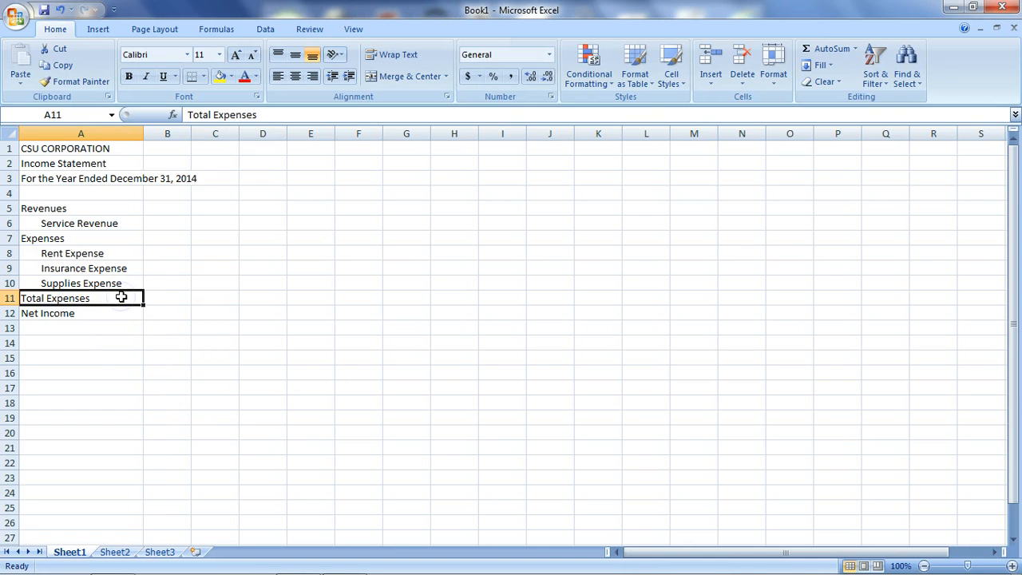
click(349, 78)
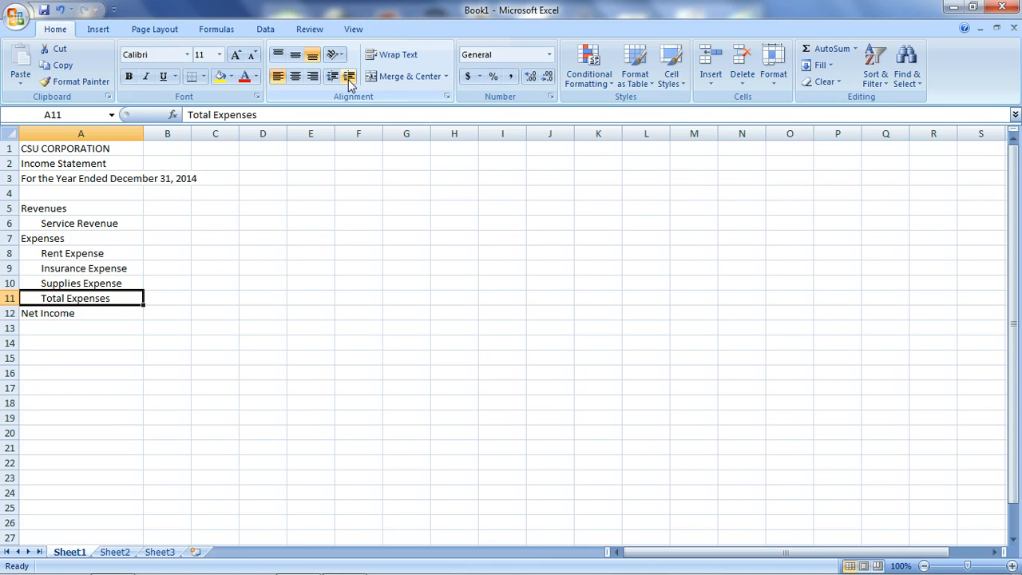
click(349, 78)
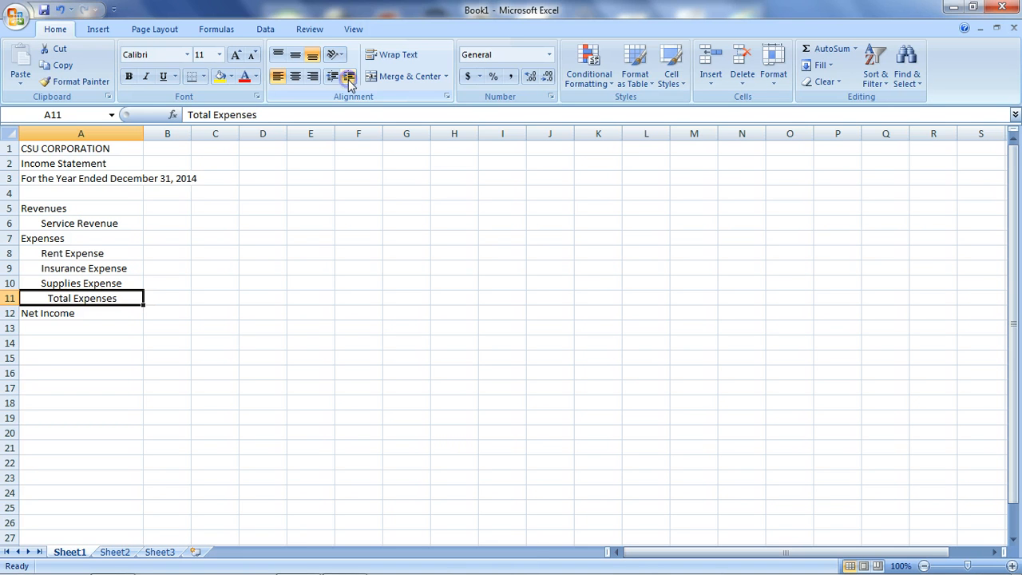
click(349, 77)
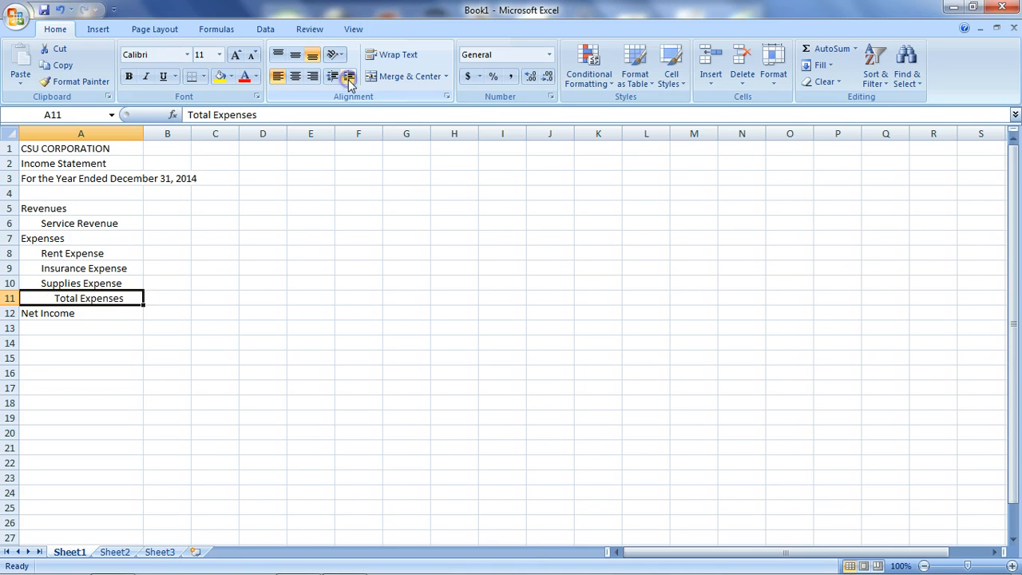
click(282, 337)
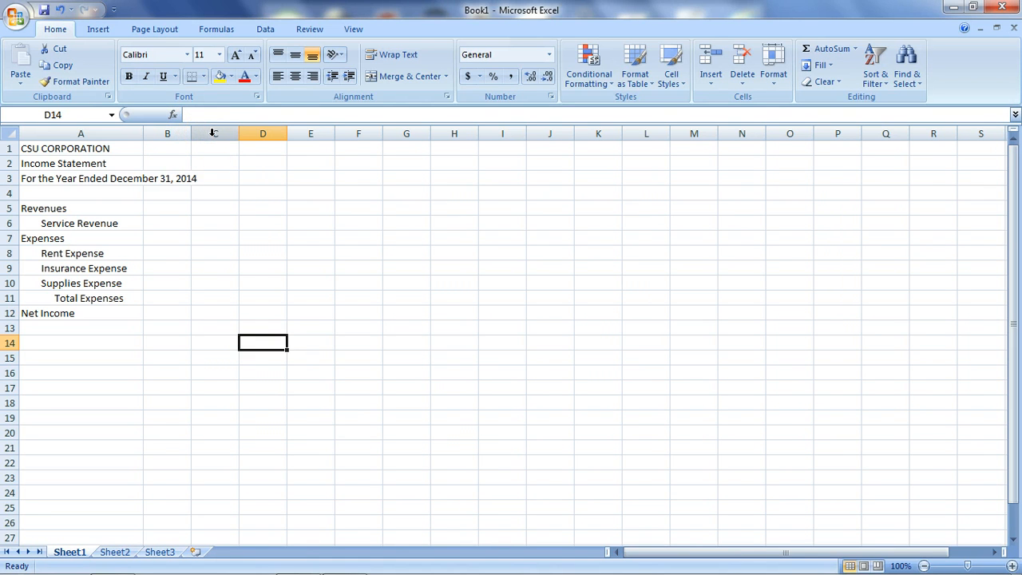
Step: Format columns B and C as Number with 0 decimal places, the 1000 separator and negatives in black parentheses
click(170, 134)
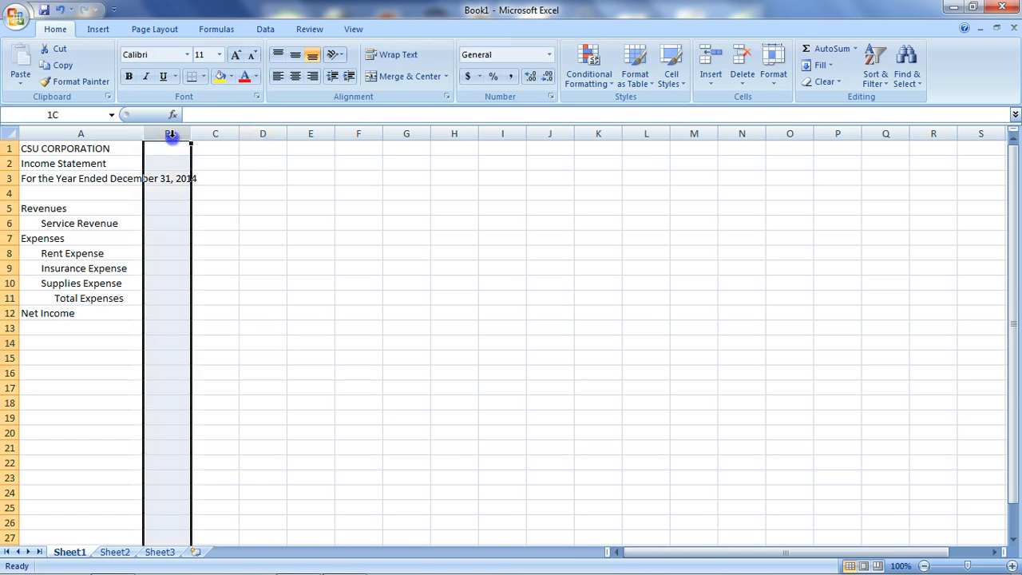
drag(170, 134, 210, 135)
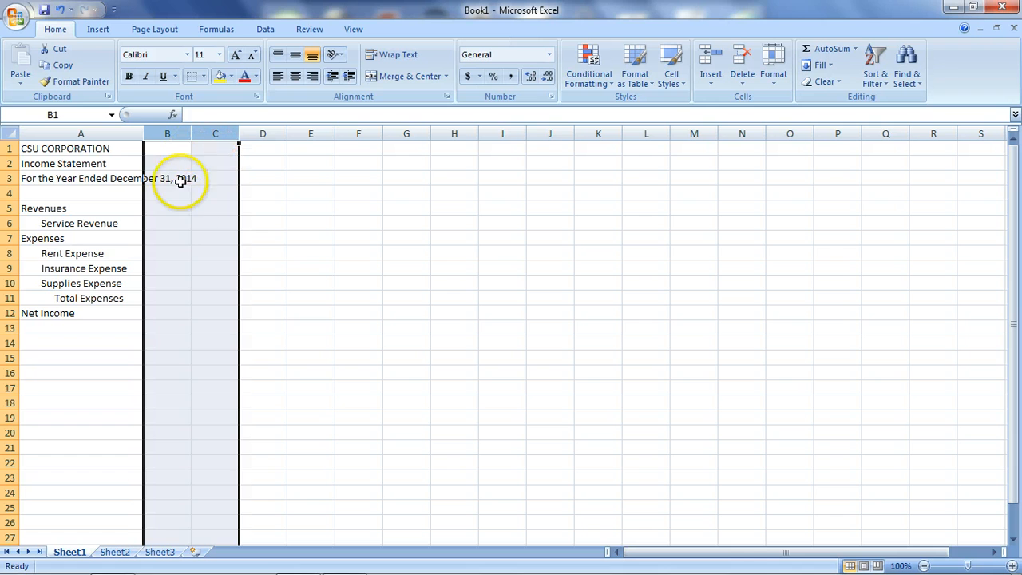
click(553, 98)
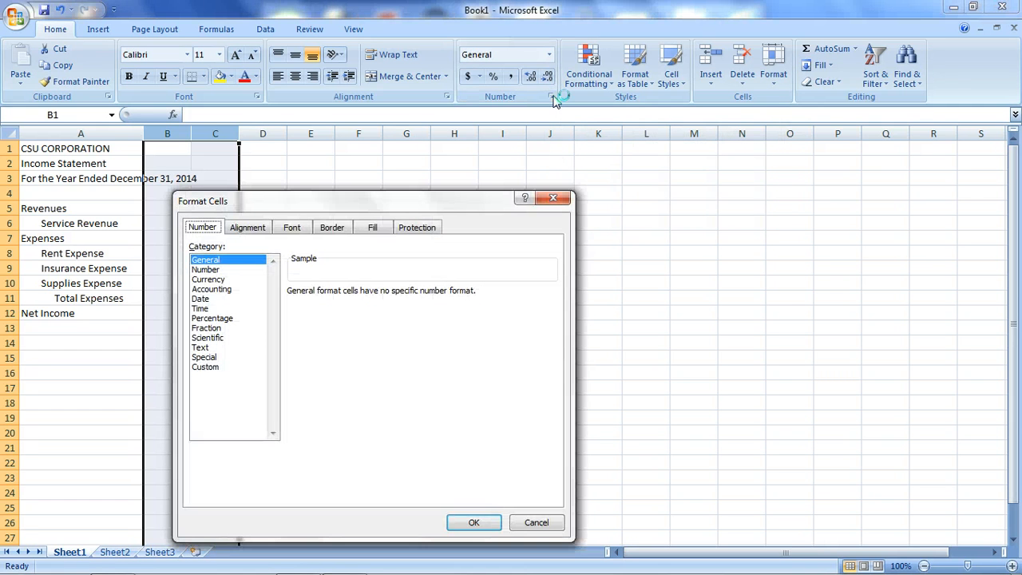
click(218, 269)
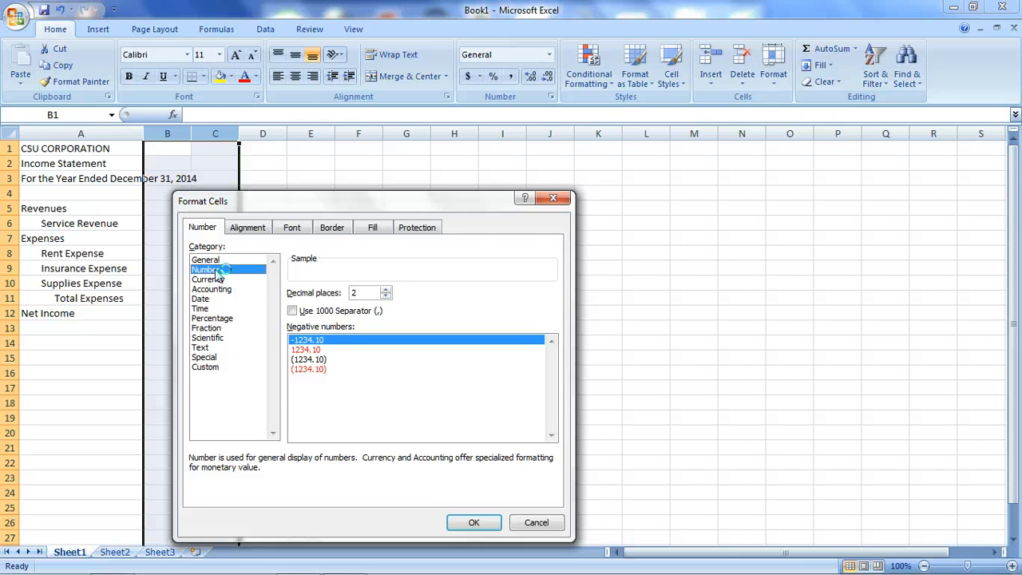
click(386, 296)
click(386, 296)
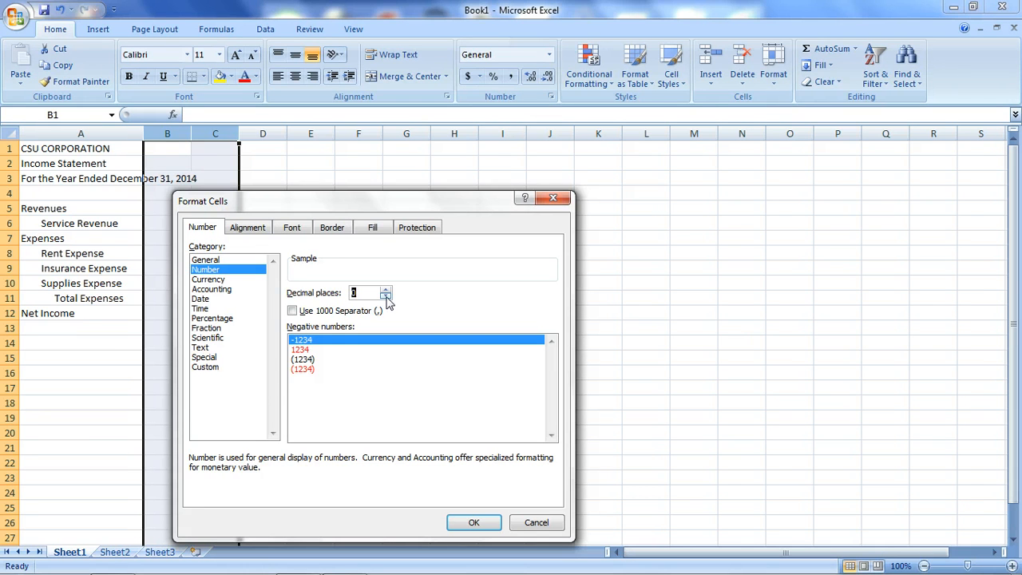
click(293, 311)
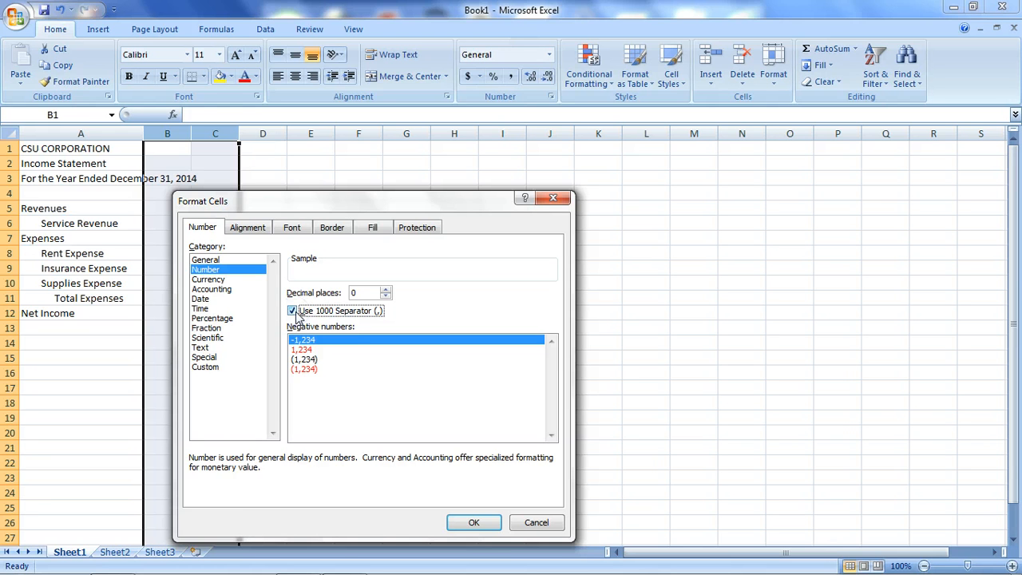
click(308, 360)
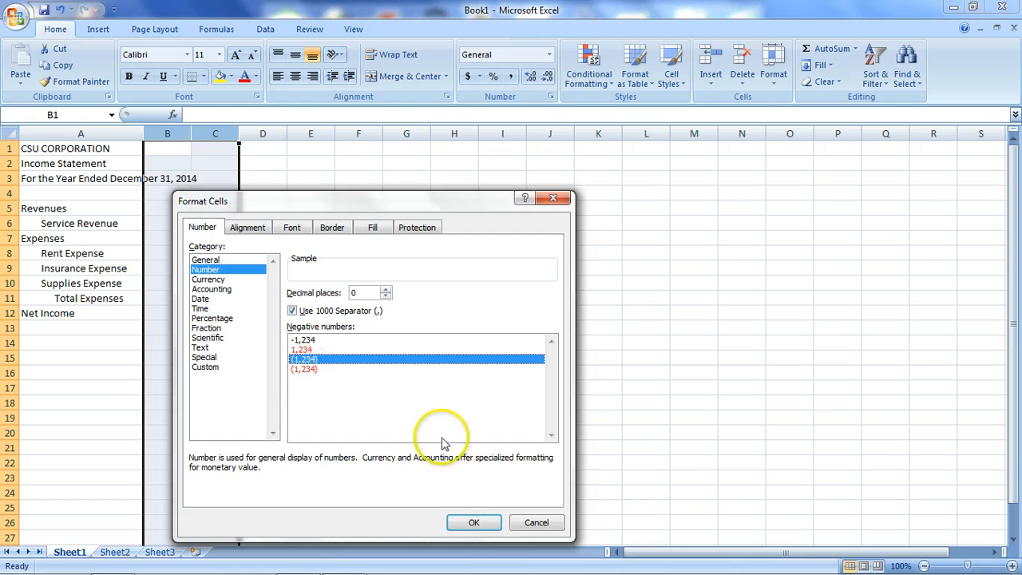
click(474, 523)
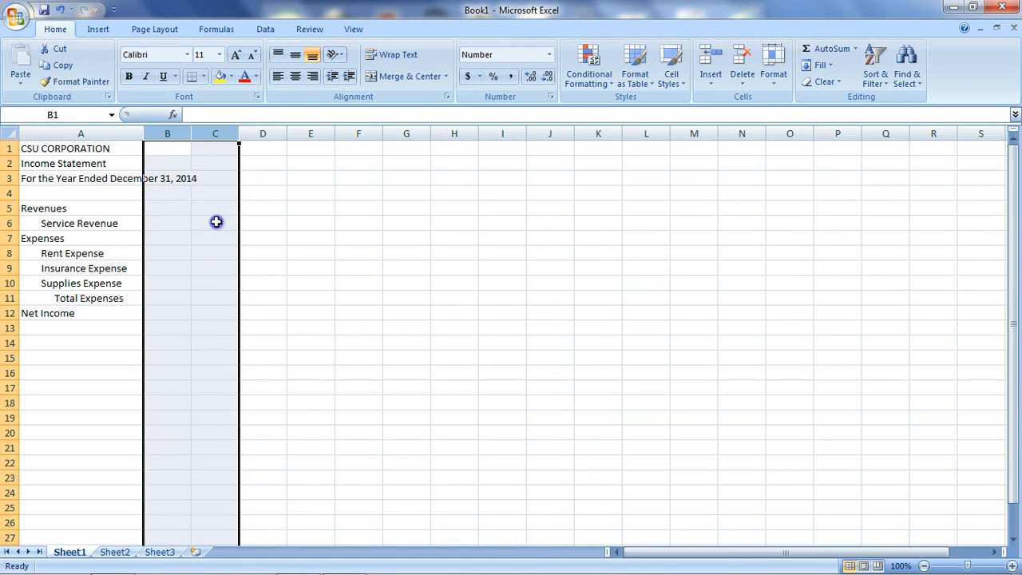
Step: Enter the Service Revenue amount 17000 in cell C6
click(216, 222)
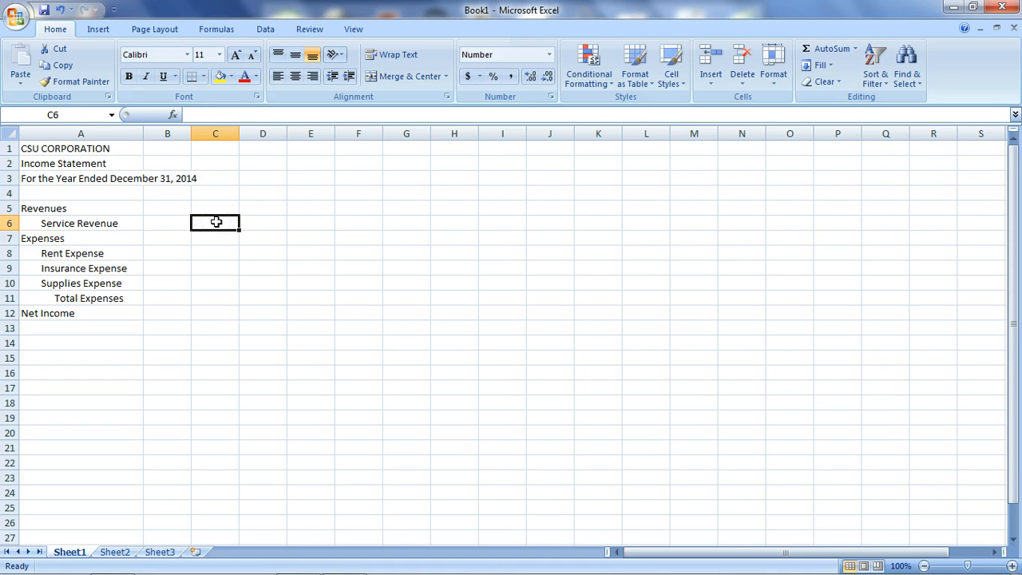
text(17000)
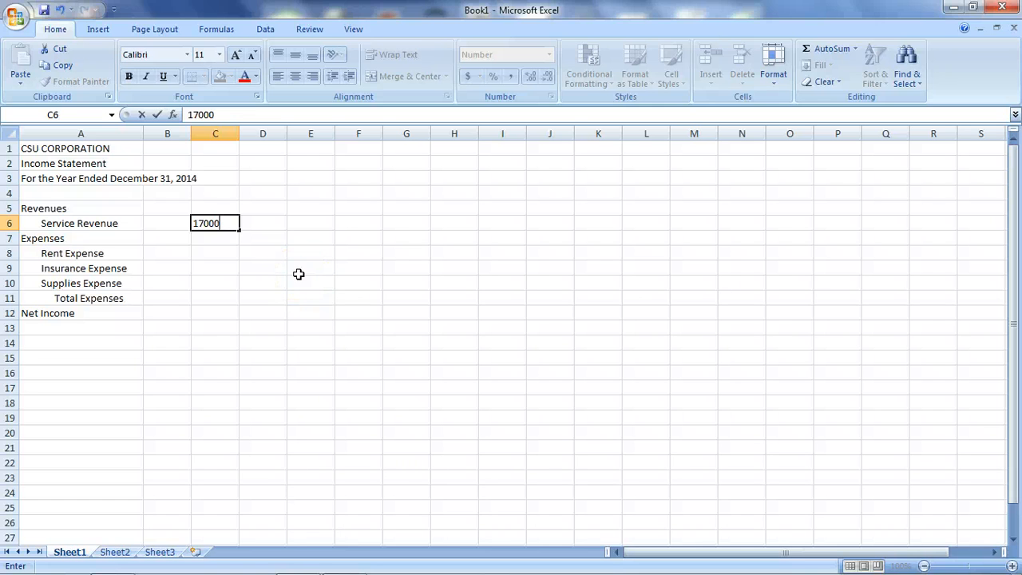
key(Return)
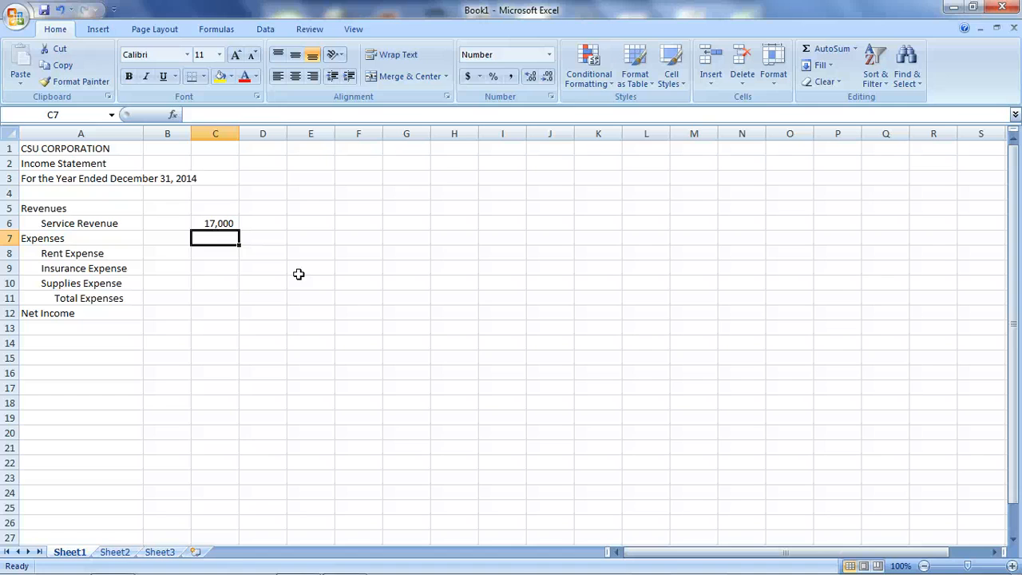
Step: Enter the expense amounts 9000 for rent, 1000 for insurance and 200 for supplies in B8 to B10
click(169, 252)
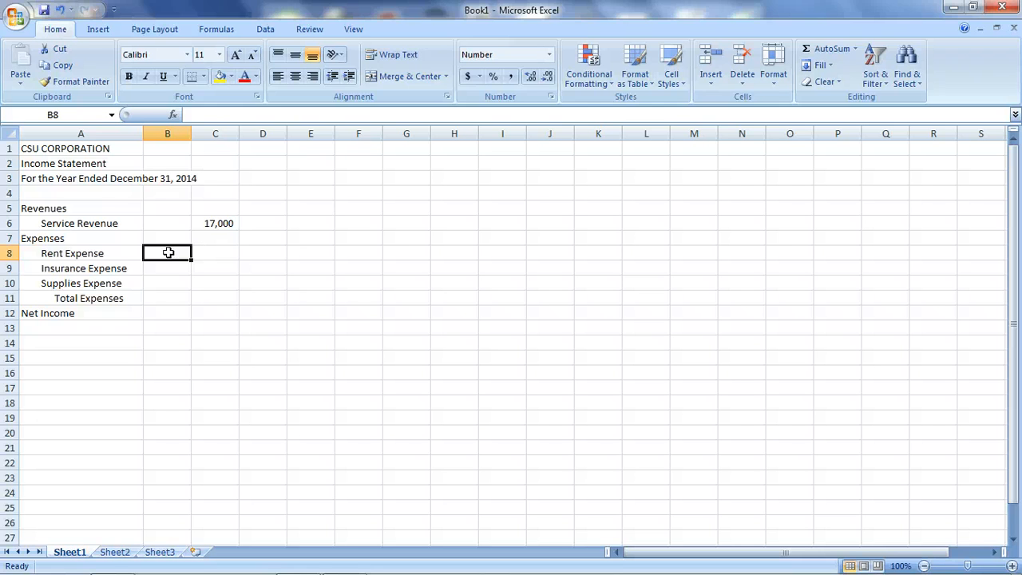
text(9000)
key(Return)
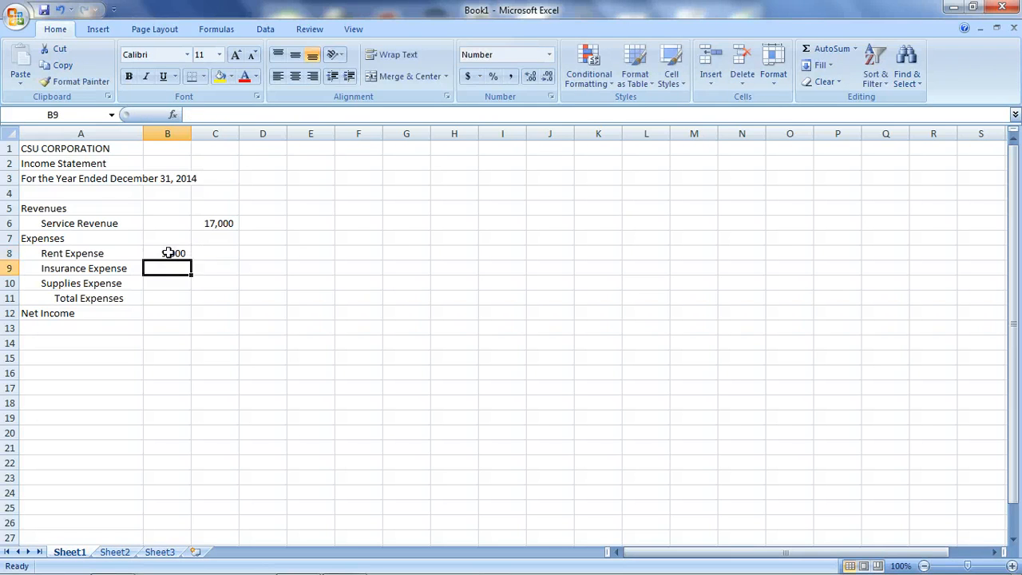
text(1000)
key(Return)
text(200)
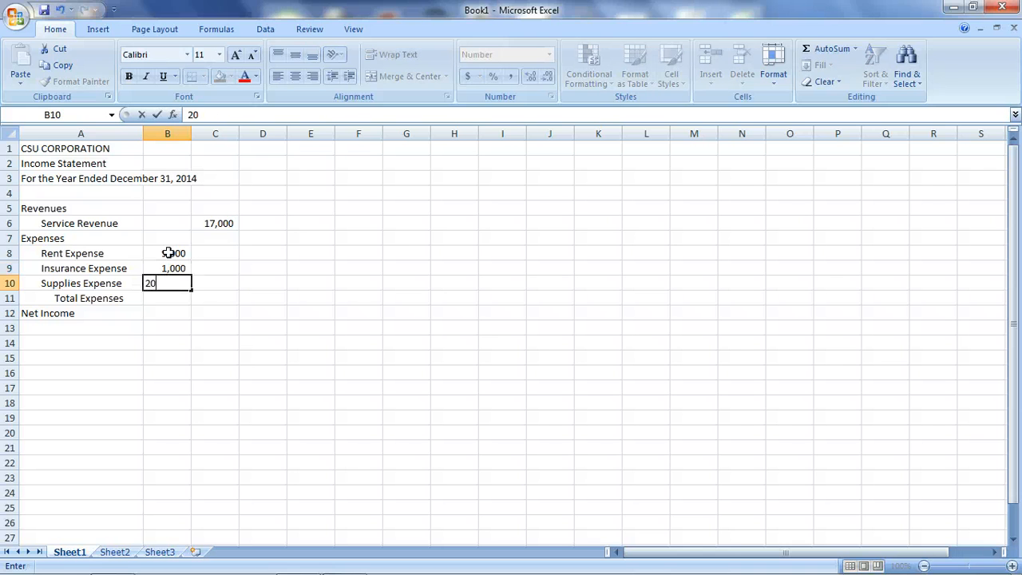
key(Return)
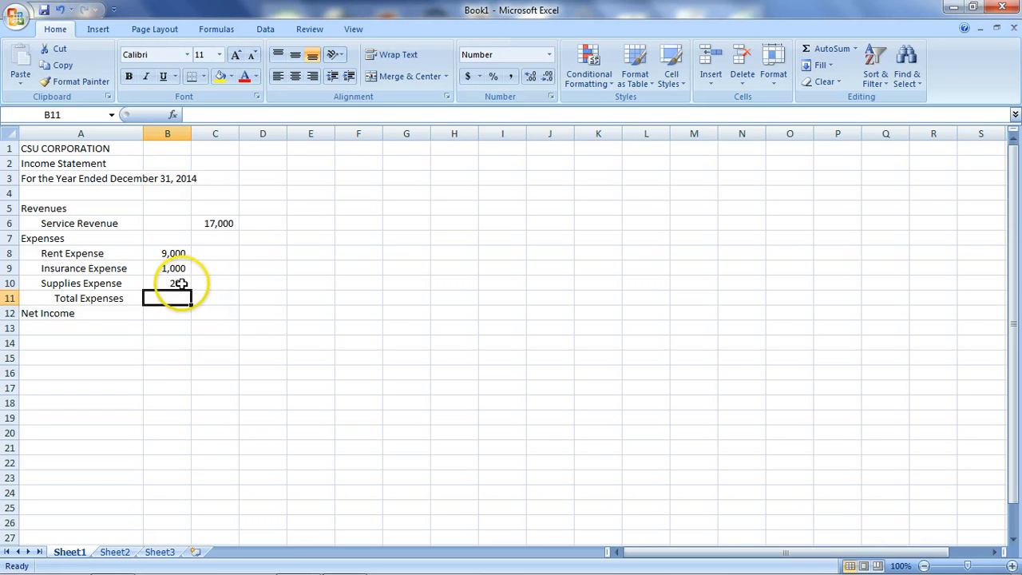
Step: Total the expenses in cell C11 with AutoSum over the range B8:B10
click(210, 296)
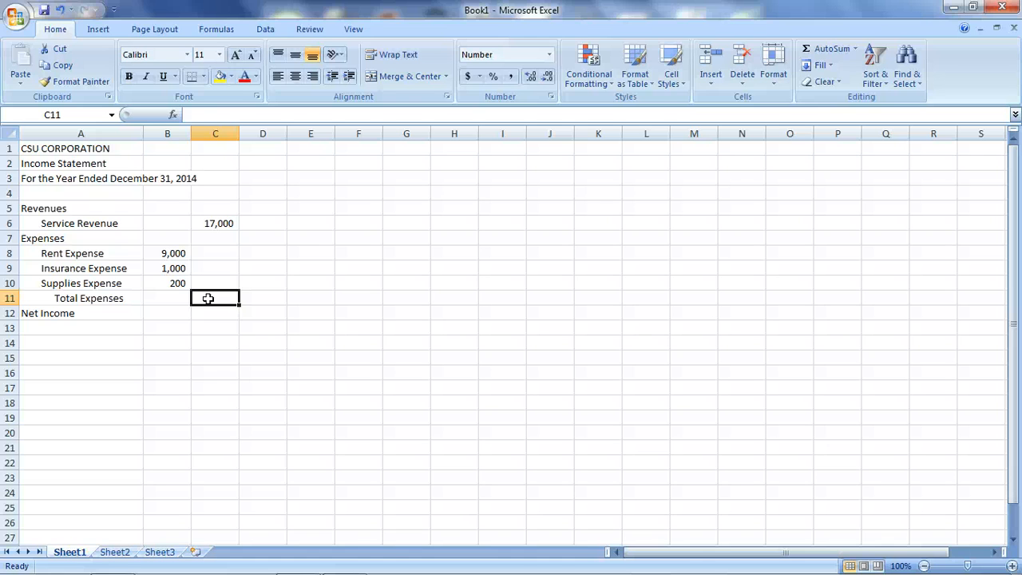
click(830, 48)
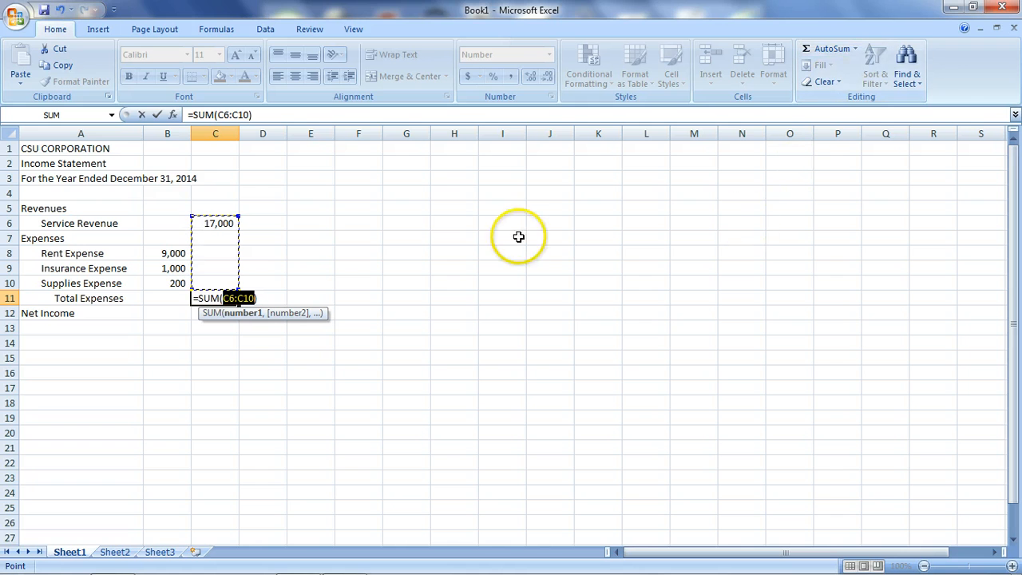
click(172, 253)
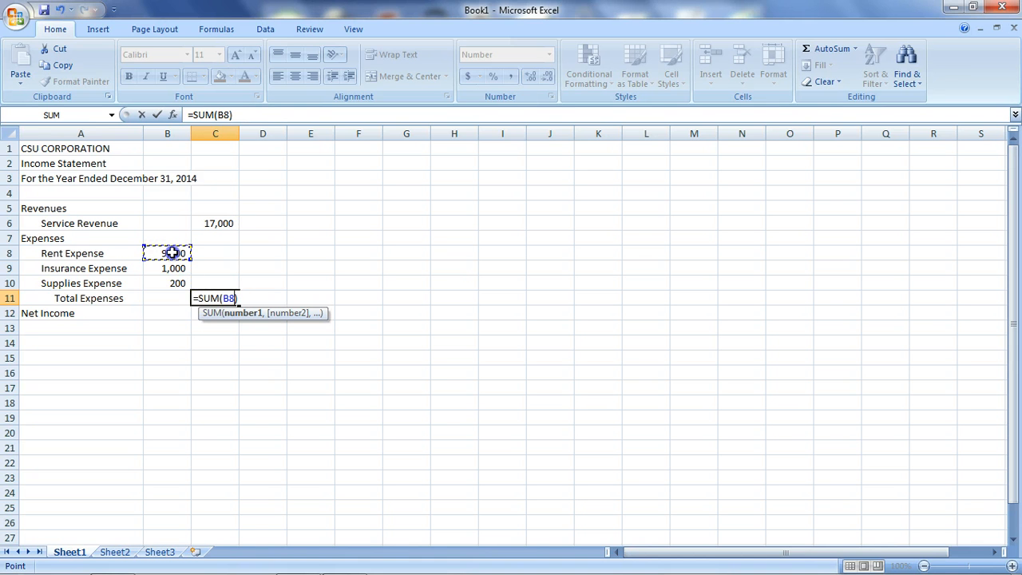
drag(173, 253, 173, 286)
click(214, 298)
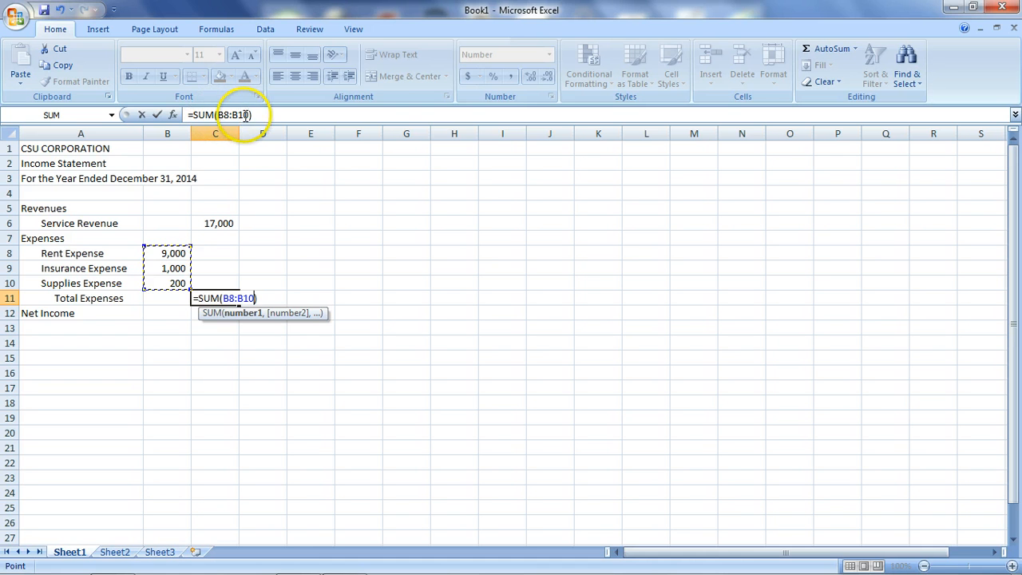
key(Return)
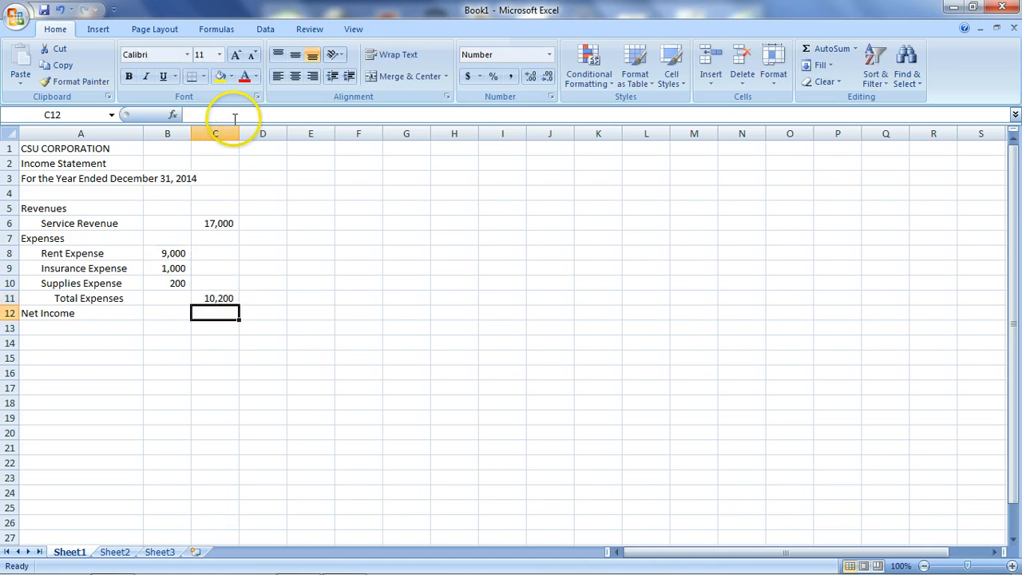
Step: Replace the Total Expenses formula in cell C11 with =B8+B9+B10
click(230, 297)
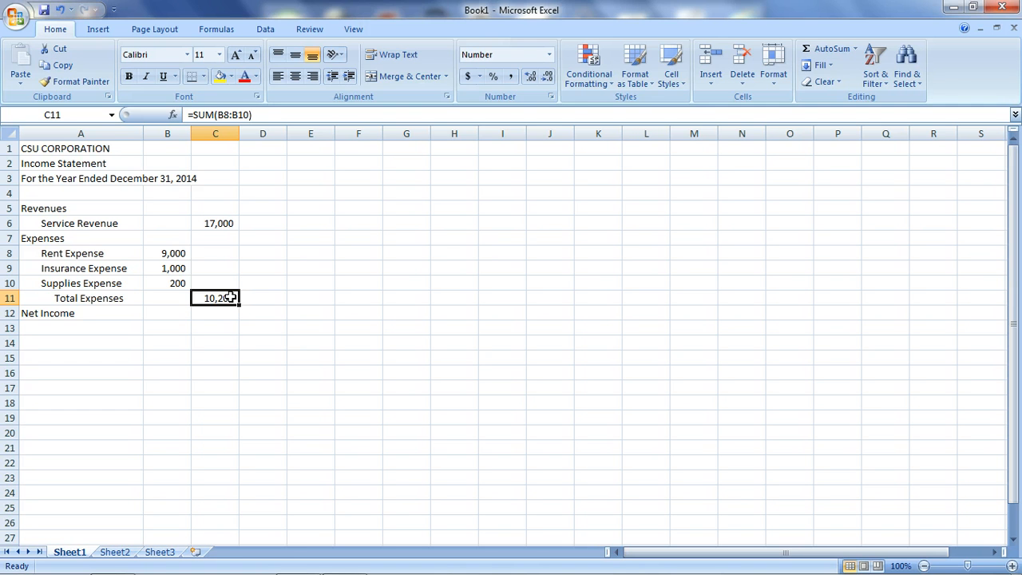
key(Delete)
click(208, 297)
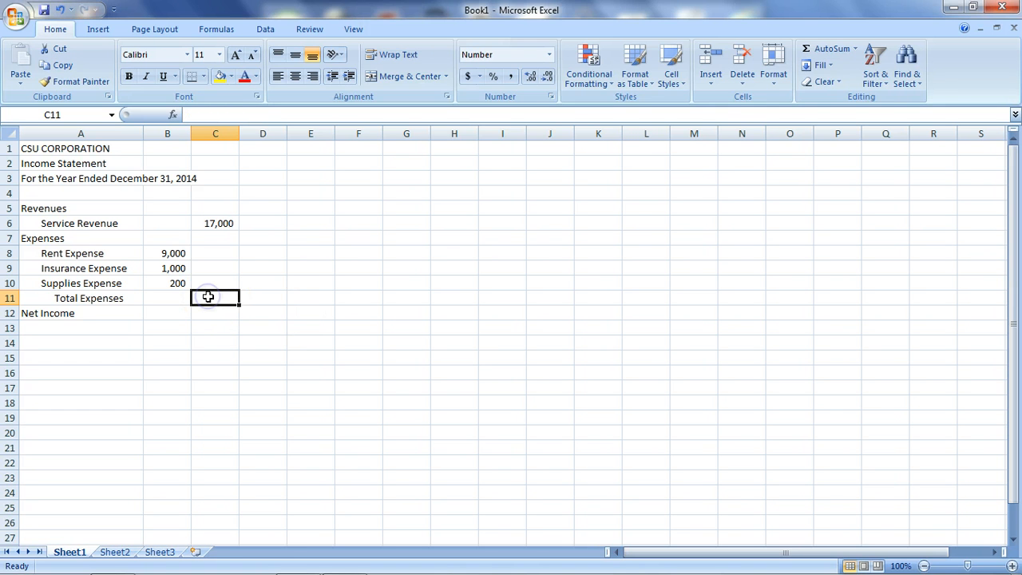
text(=)
click(168, 252)
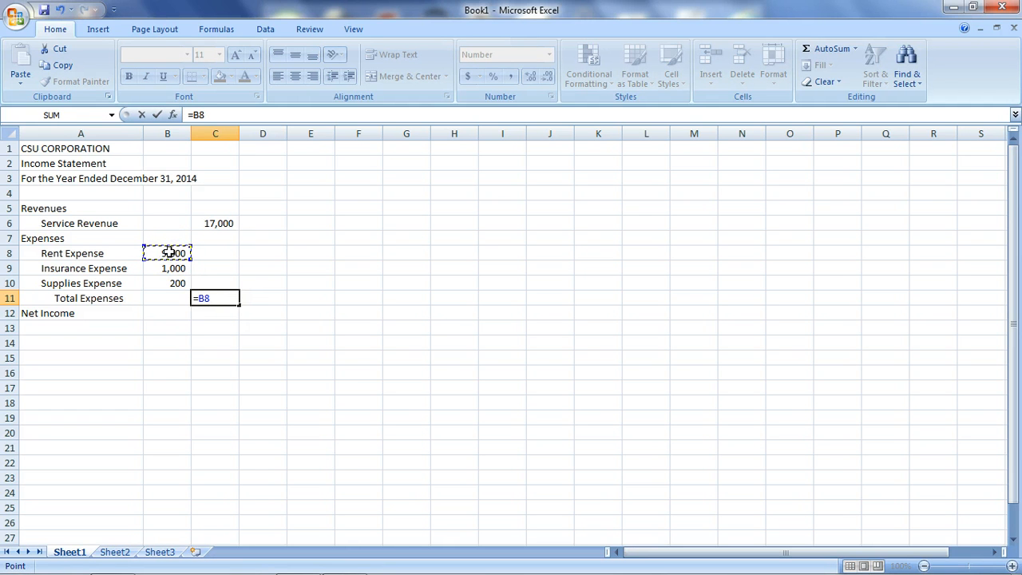
text(+)
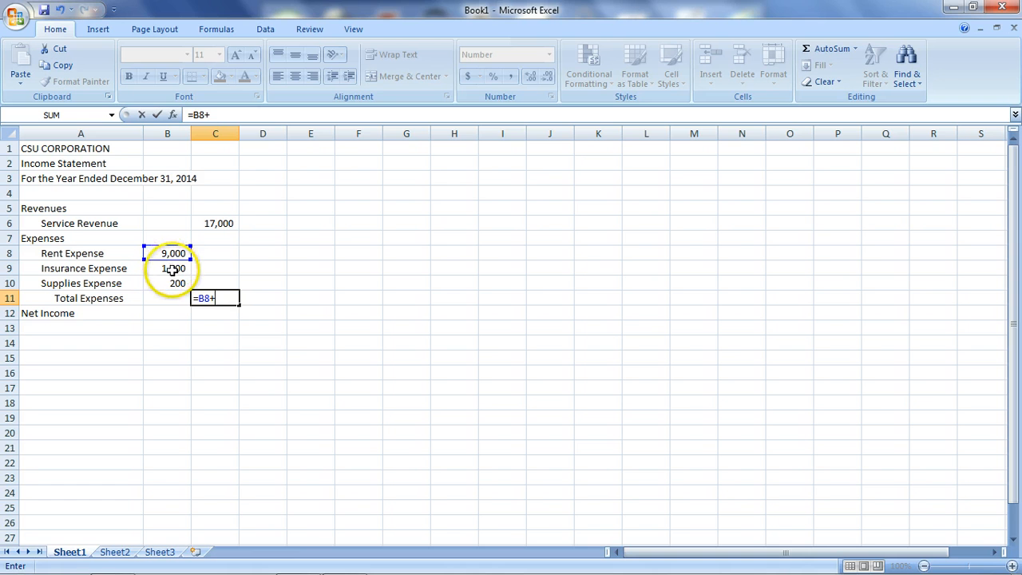
click(172, 270)
text(+)
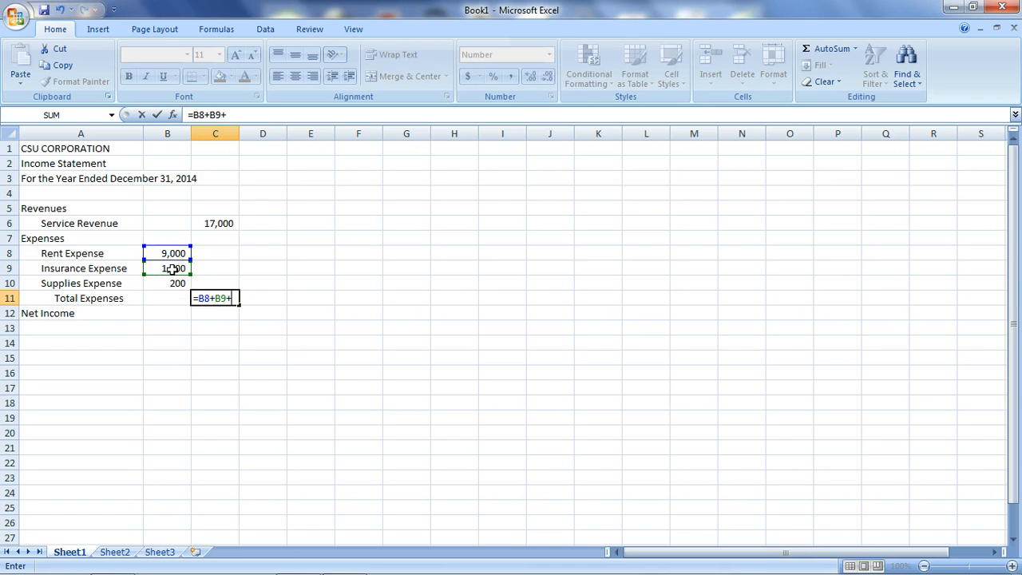
click(170, 284)
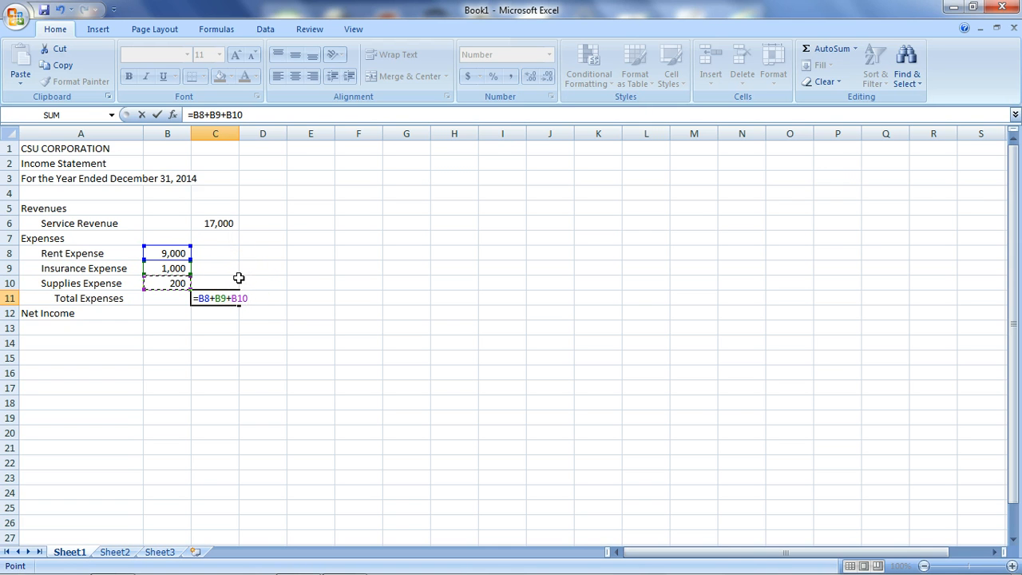
key(Return)
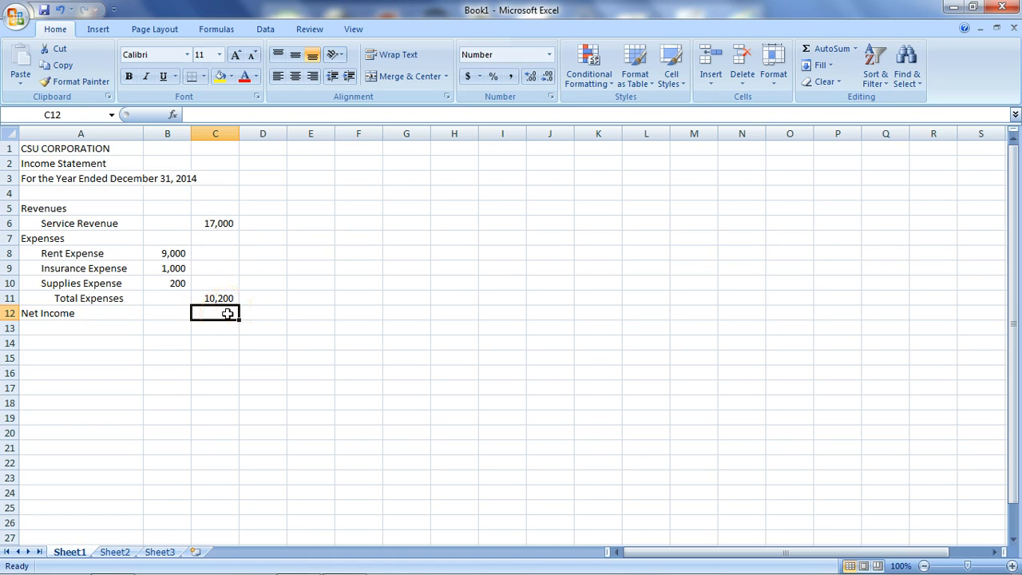
Step: Calculate Net Income in cell C12 with the formula =C6-C11
text(=)
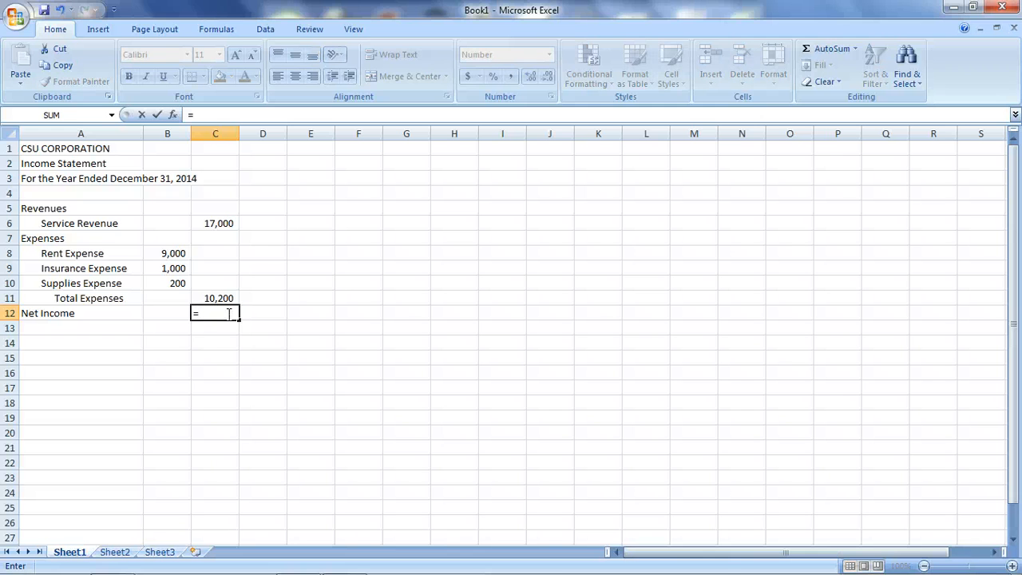
click(224, 224)
text(-)
click(220, 298)
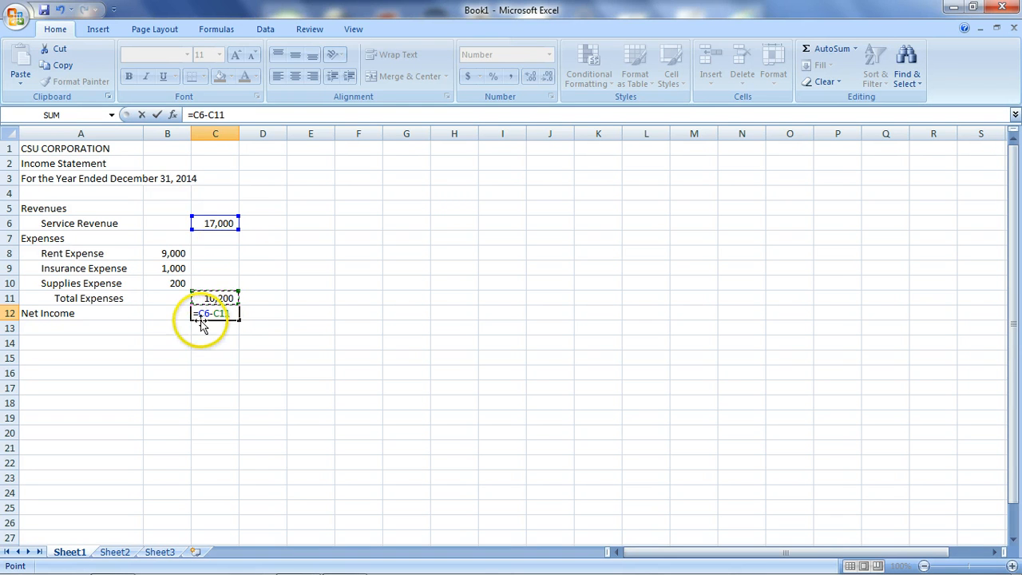
key(Return)
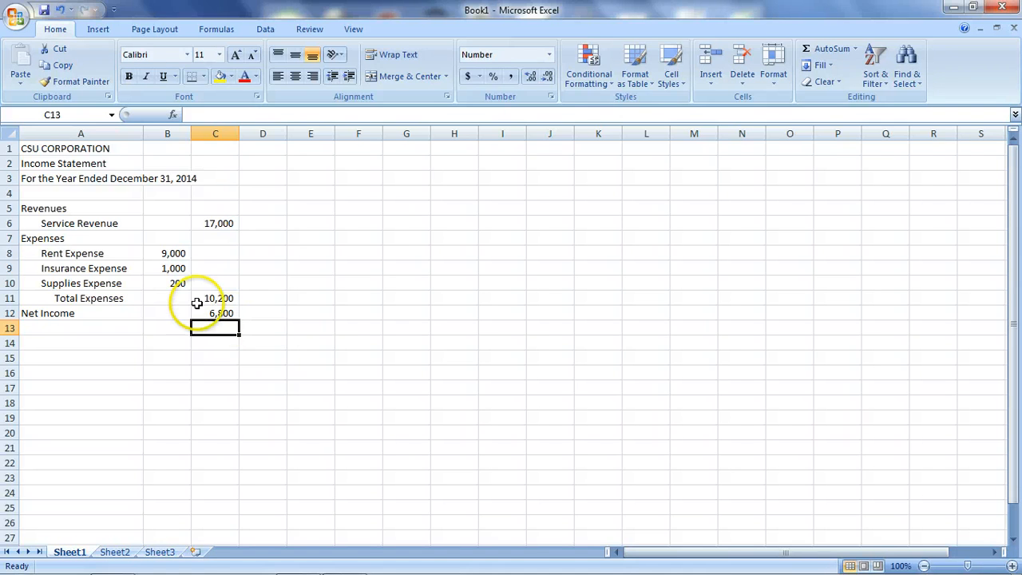
Step: Add a single bottom border to the Supplies Expense amount in B10 and the Total Expenses amount in C11
click(171, 281)
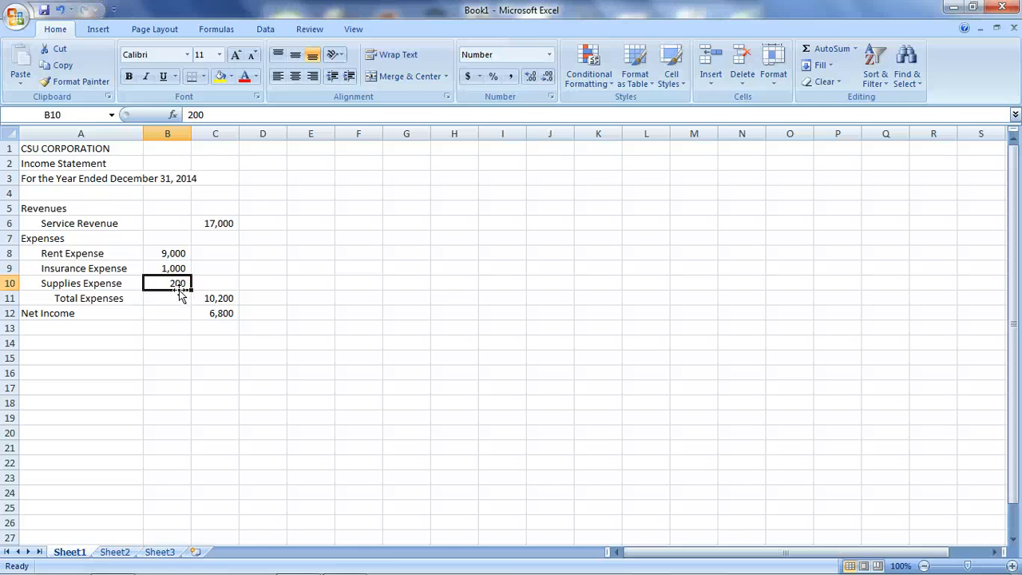
click(204, 78)
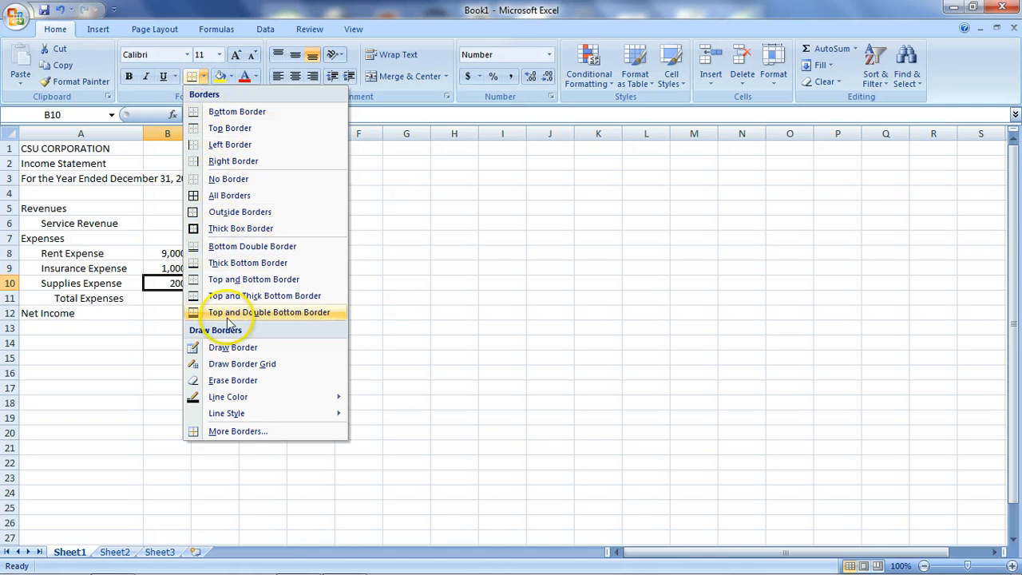
click(237, 111)
click(355, 342)
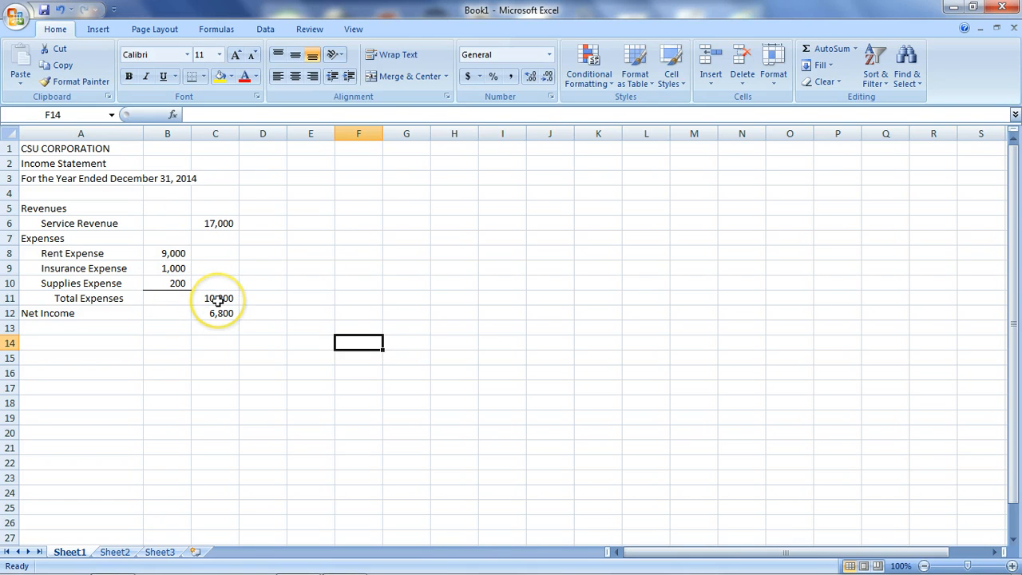
click(218, 300)
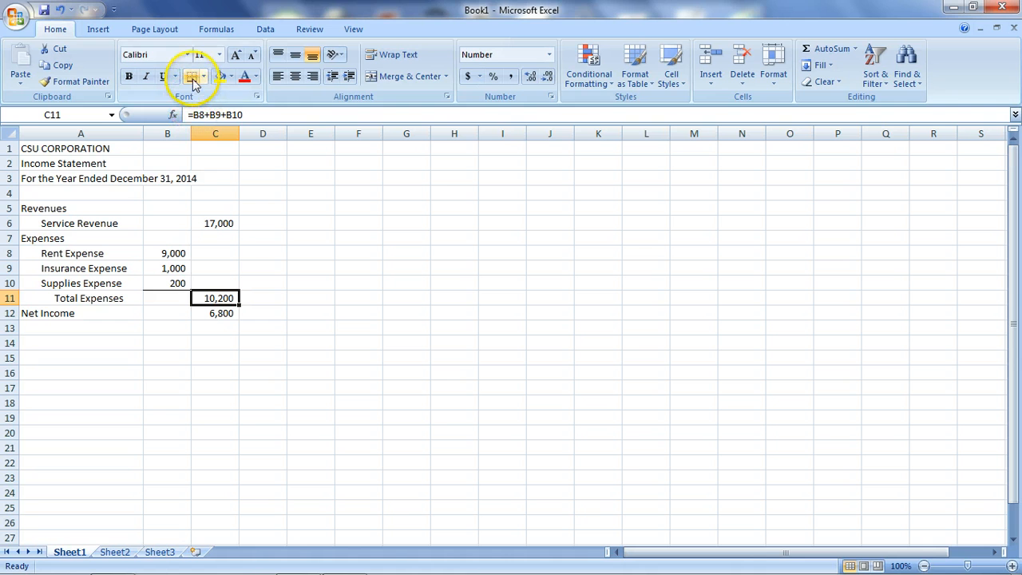
click(362, 313)
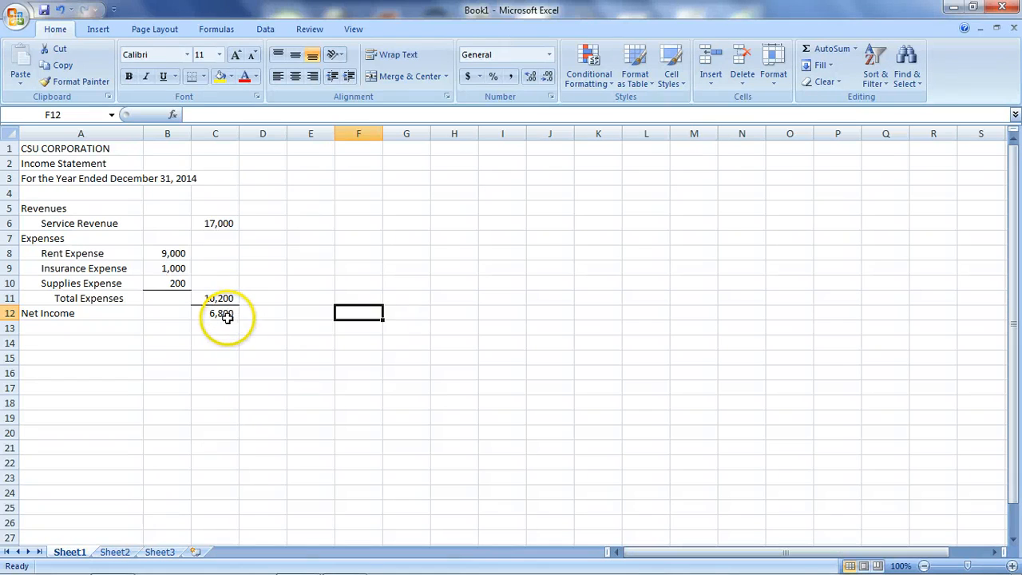
Step: Add a bottom double border to the Net Income amount in cell C12
click(227, 316)
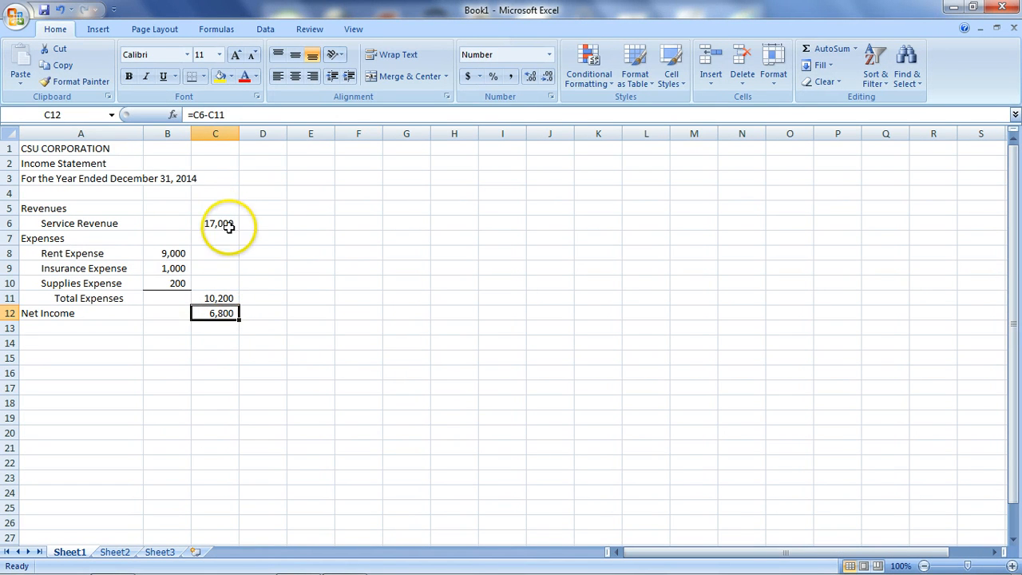
click(255, 314)
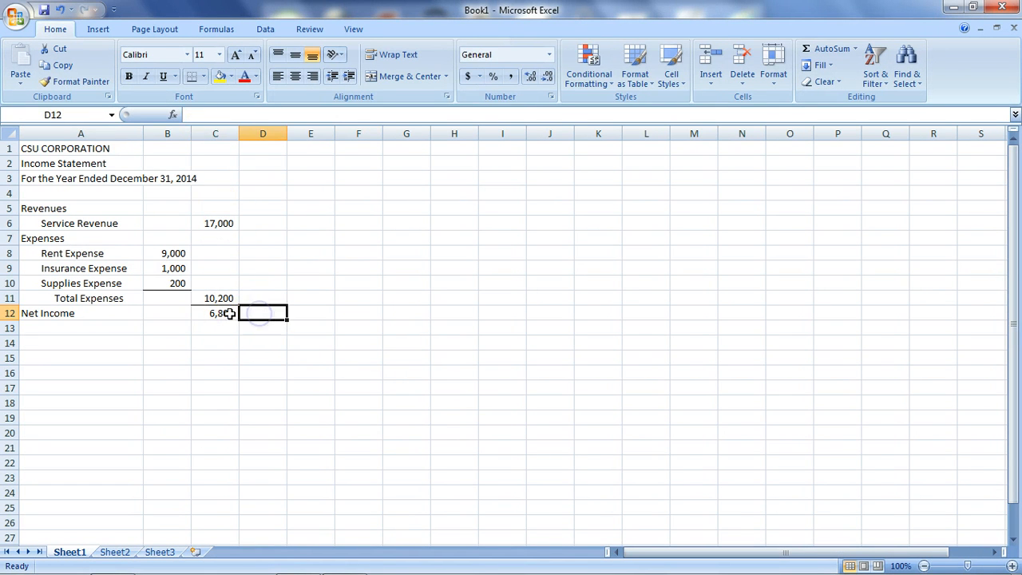
click(226, 313)
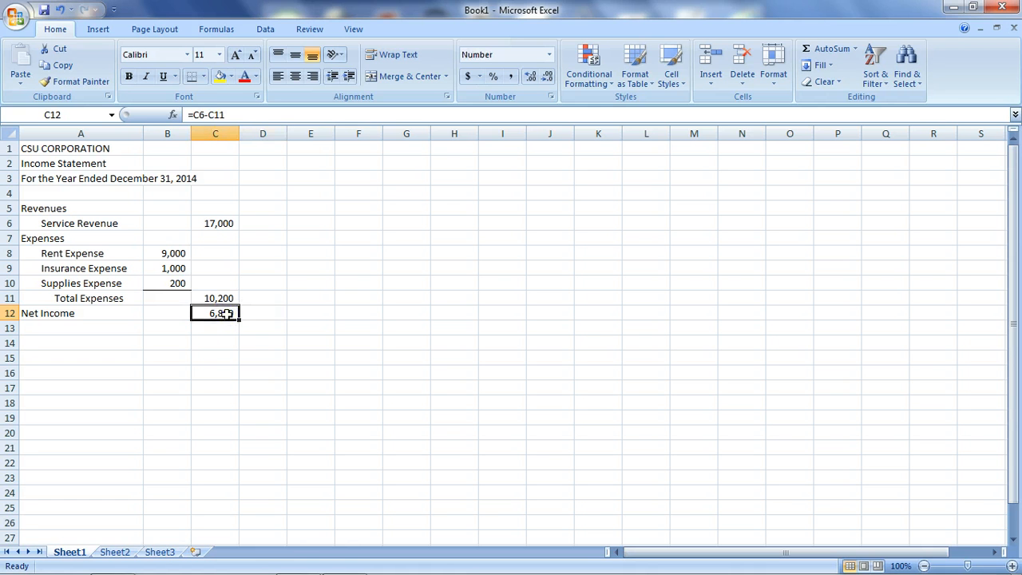
click(203, 78)
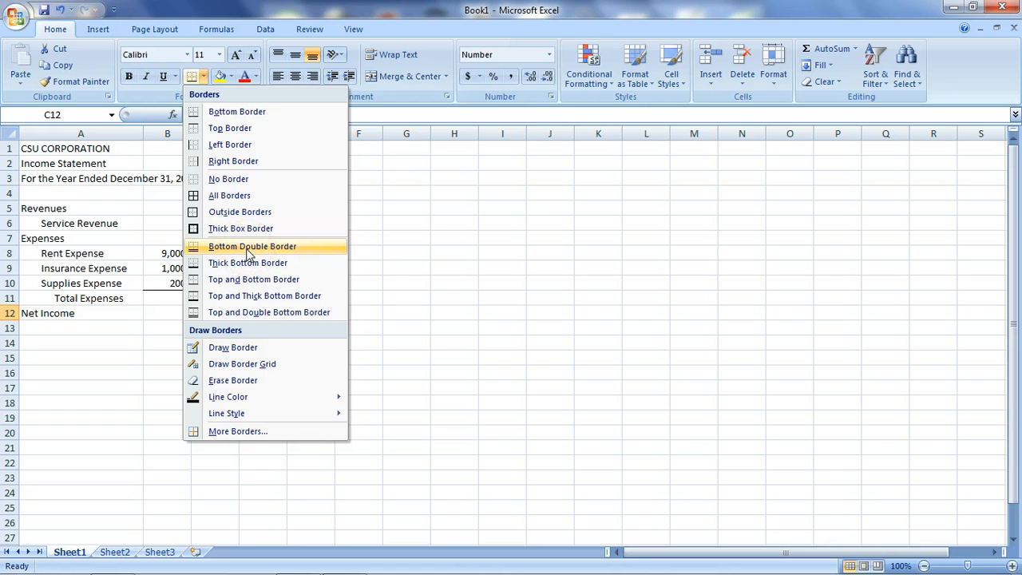
click(246, 249)
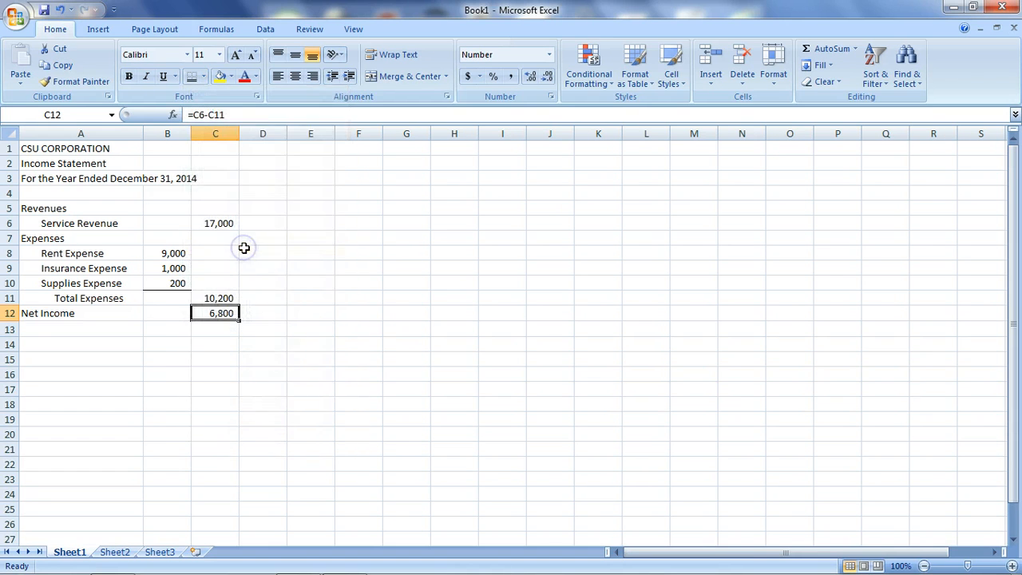
click(361, 361)
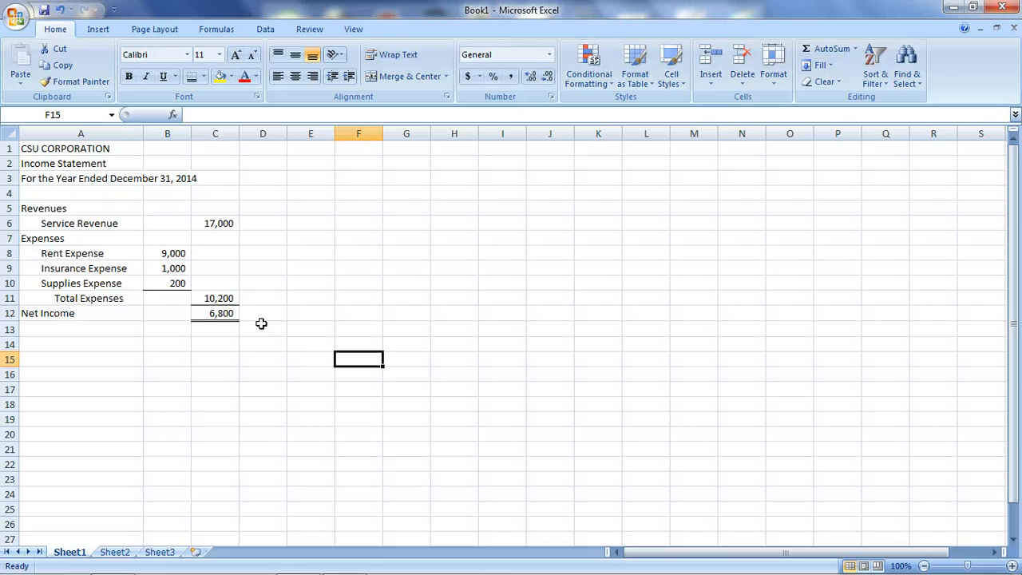
Step: Apply the Accounting dollar format with no decimal places to the Service Revenue amount in C6
click(223, 223)
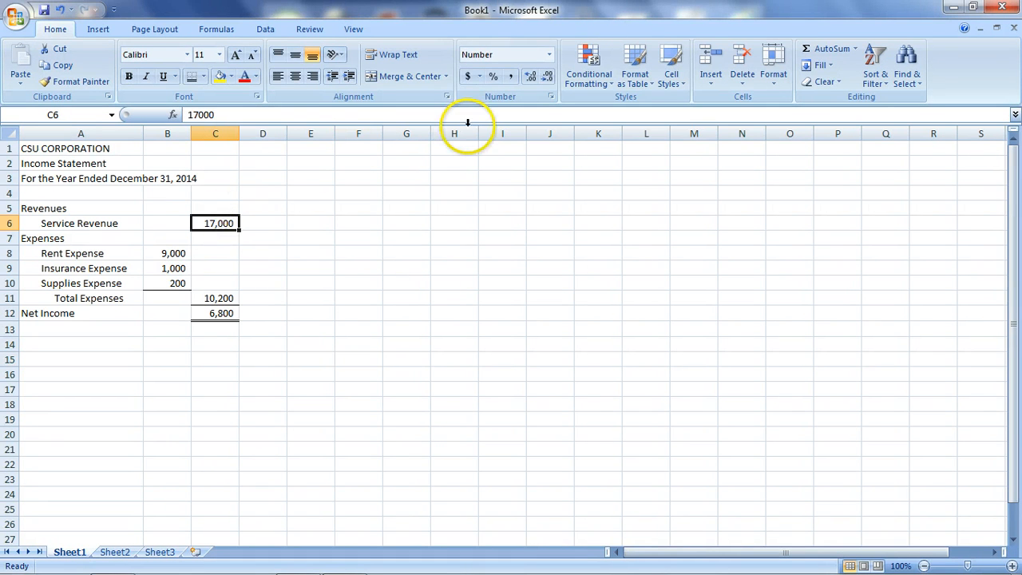
click(467, 76)
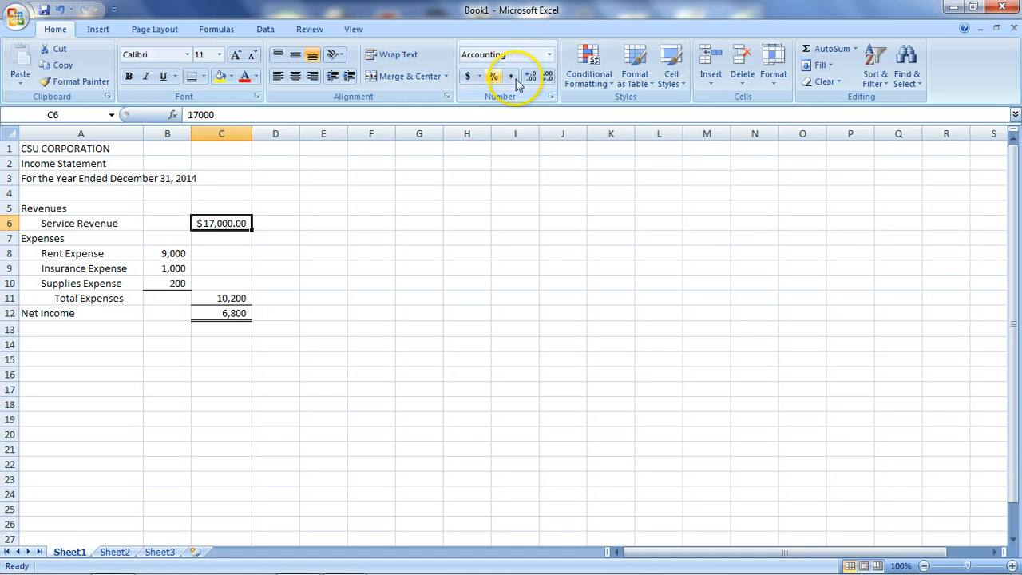
click(547, 77)
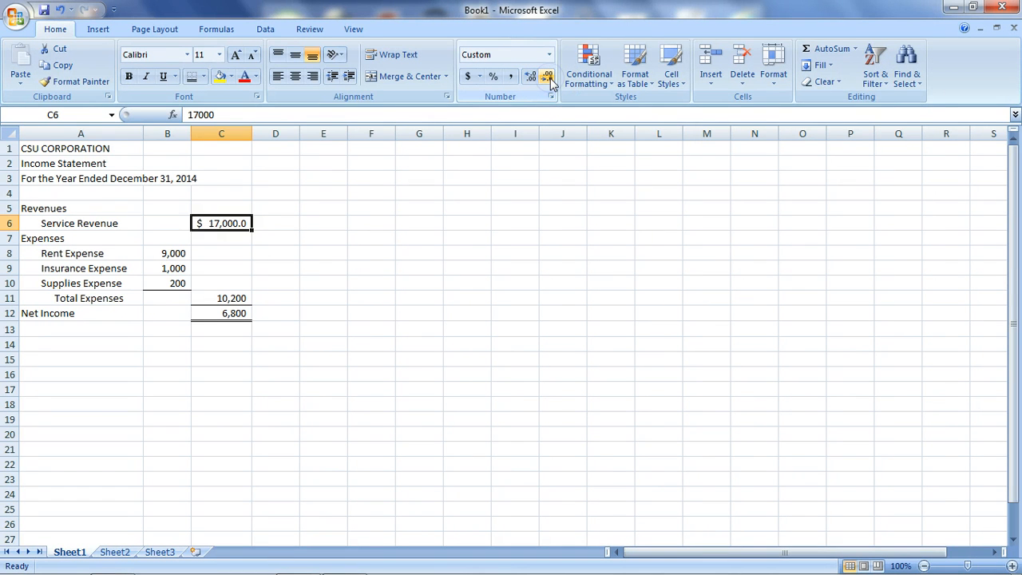
click(550, 81)
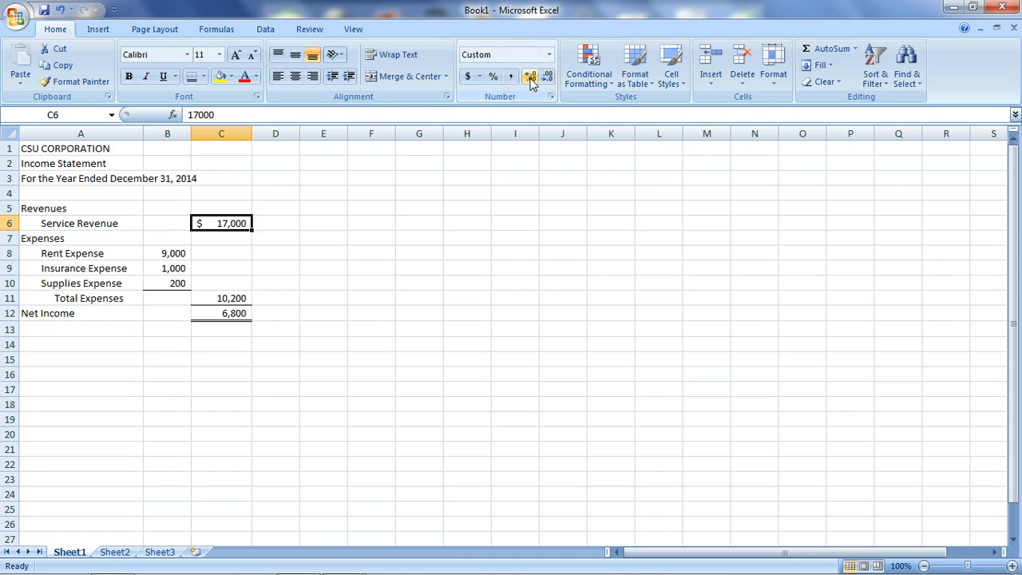
click(547, 80)
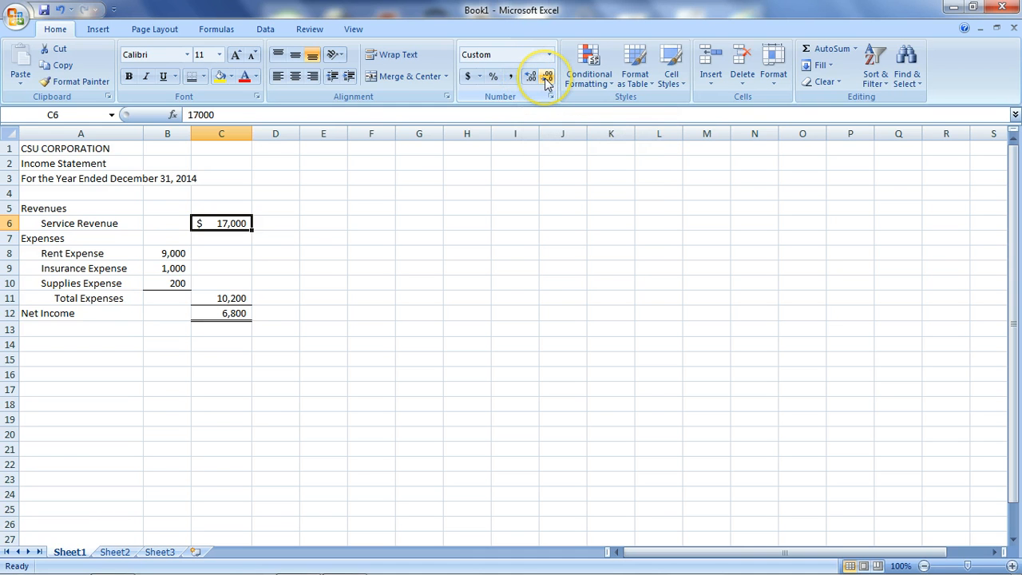
Step: Apply the Accounting dollar format with no decimal places to the Rent Expense amount in B8
click(170, 254)
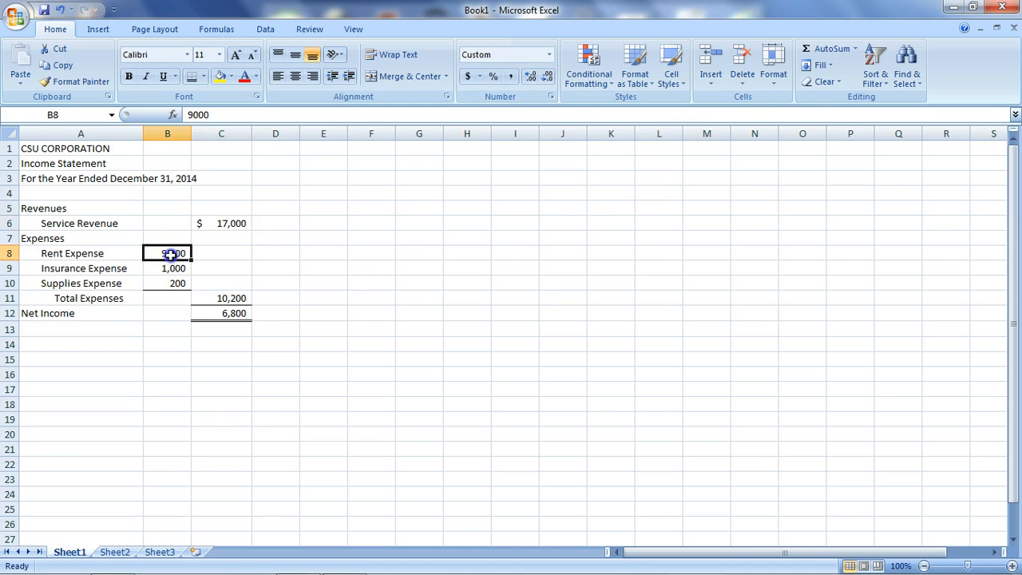
click(467, 78)
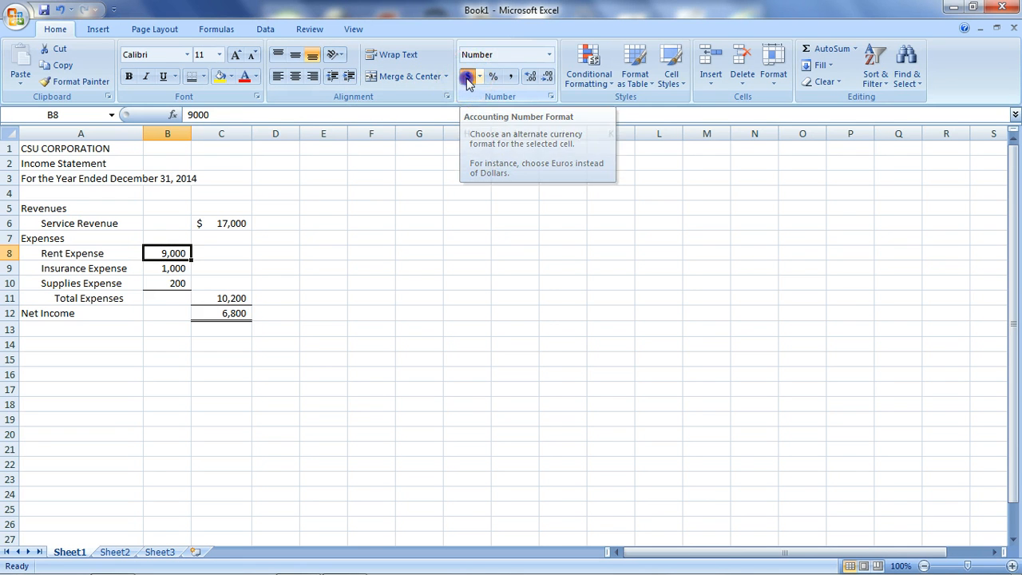
click(548, 77)
click(547, 76)
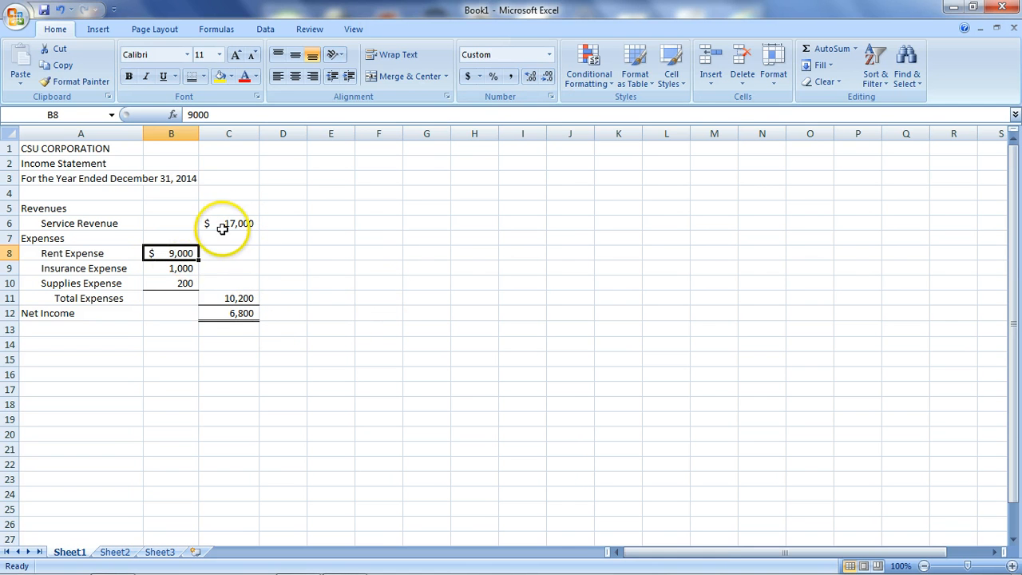
Step: Apply the Accounting dollar format with no decimal places to the Net Income amount in C12
click(252, 318)
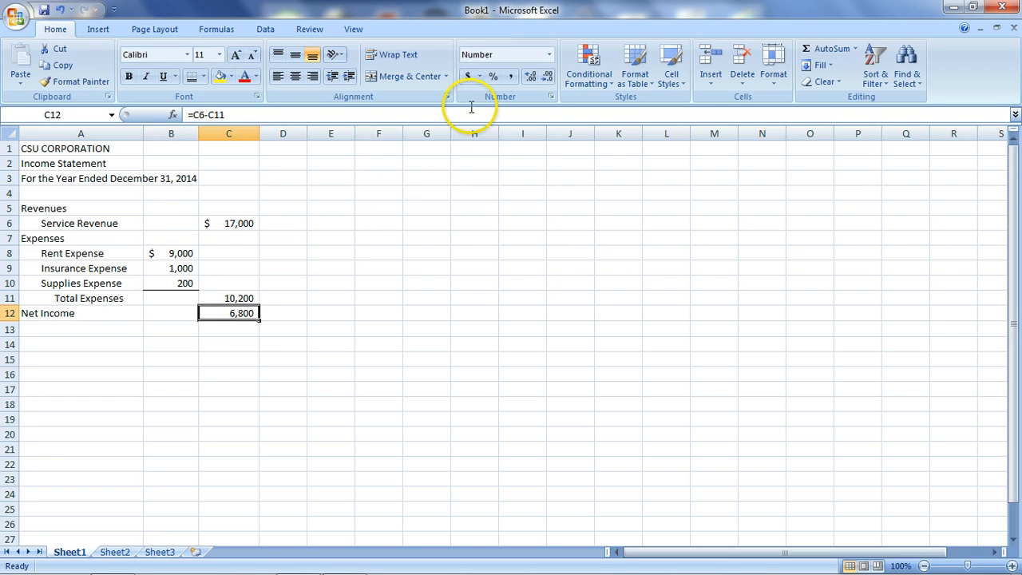
click(468, 77)
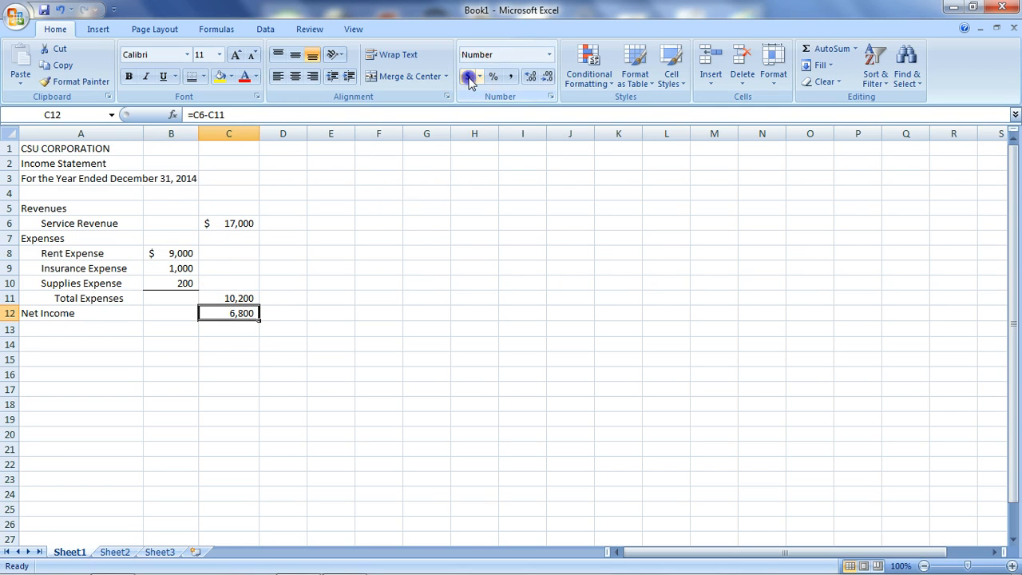
click(547, 76)
click(547, 77)
click(360, 324)
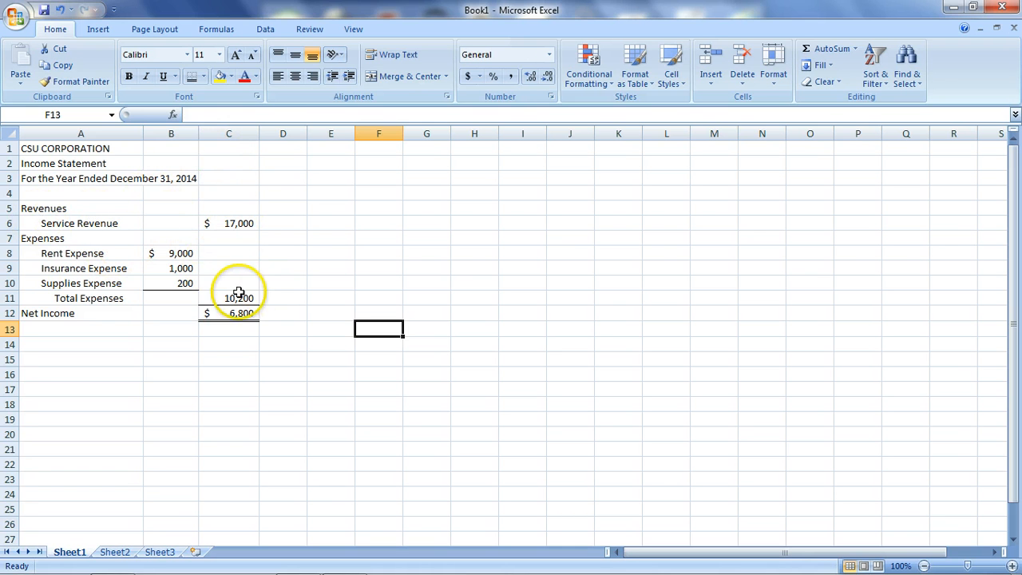
Step: Merge and center the CSU CORPORATION title across cells A1 to C1
click(125, 149)
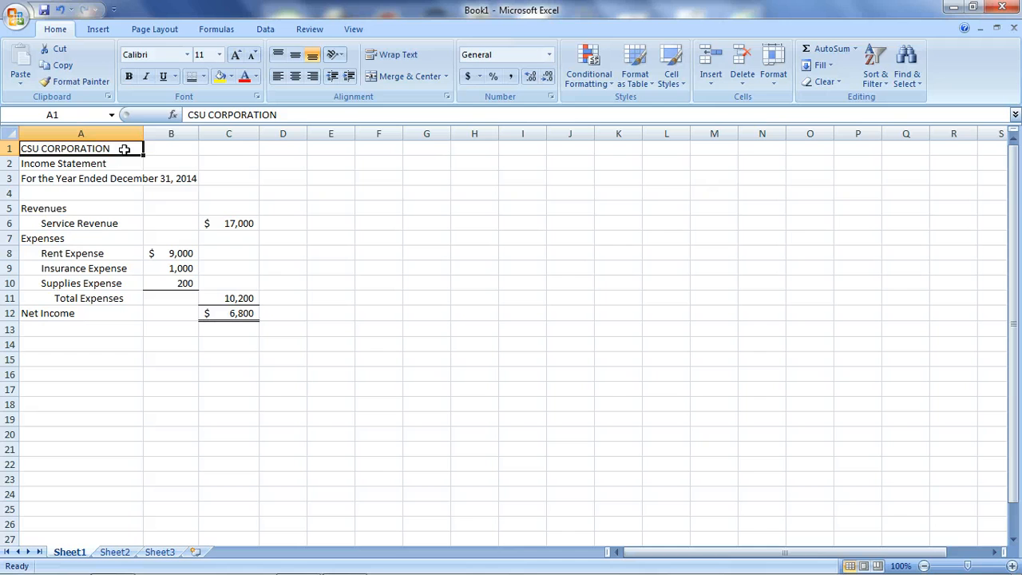
drag(125, 150, 231, 149)
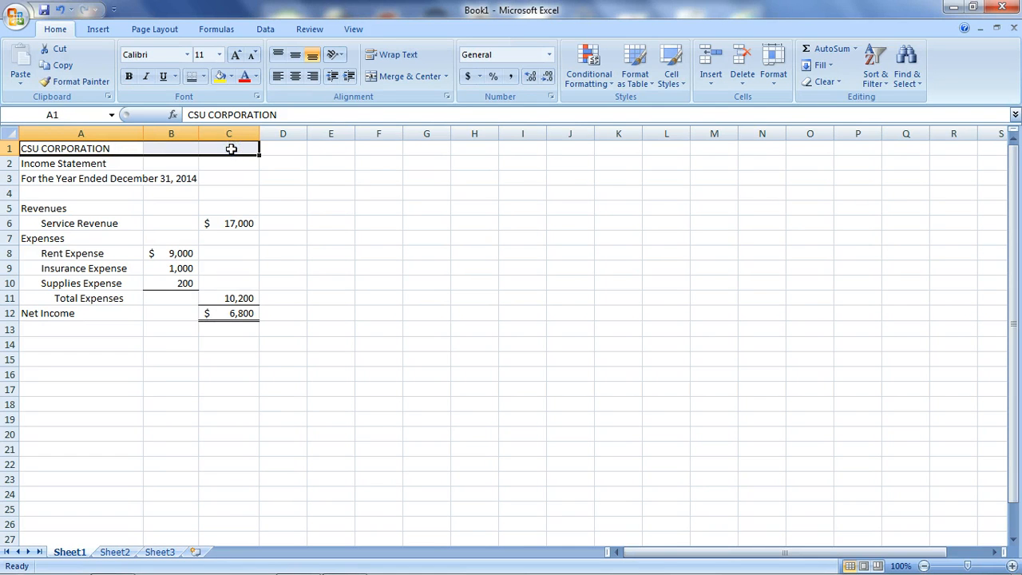
click(395, 80)
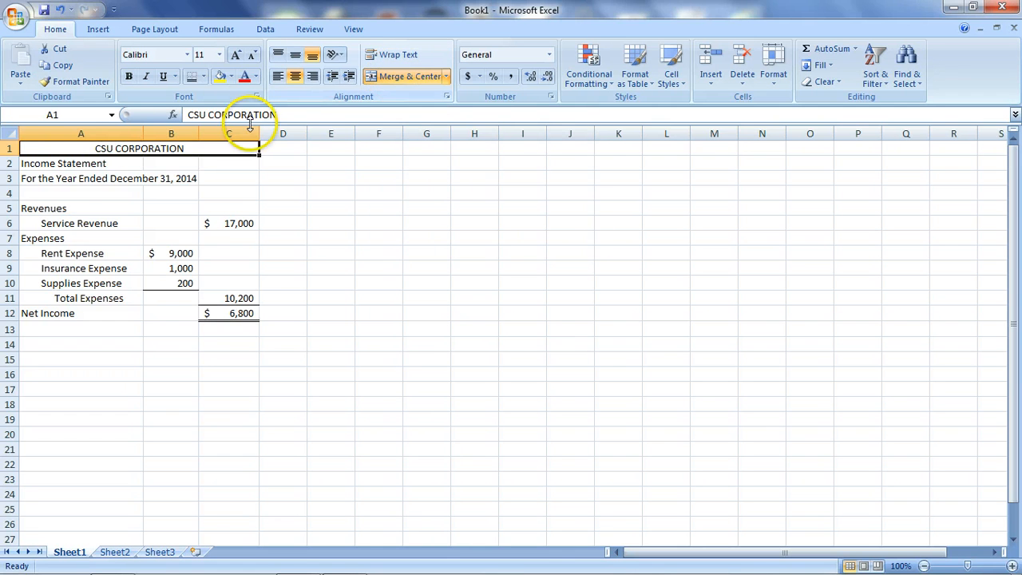
Step: Merge and center the Income Statement and For the Year Ended December 31, 2014 headings, each across columns A to C
drag(76, 163, 211, 162)
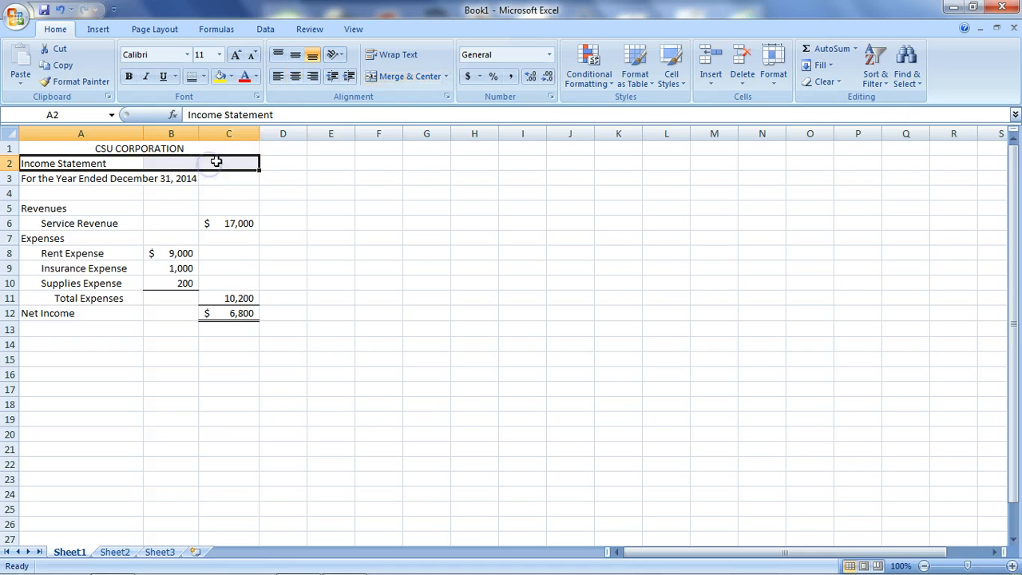
click(395, 76)
click(114, 178)
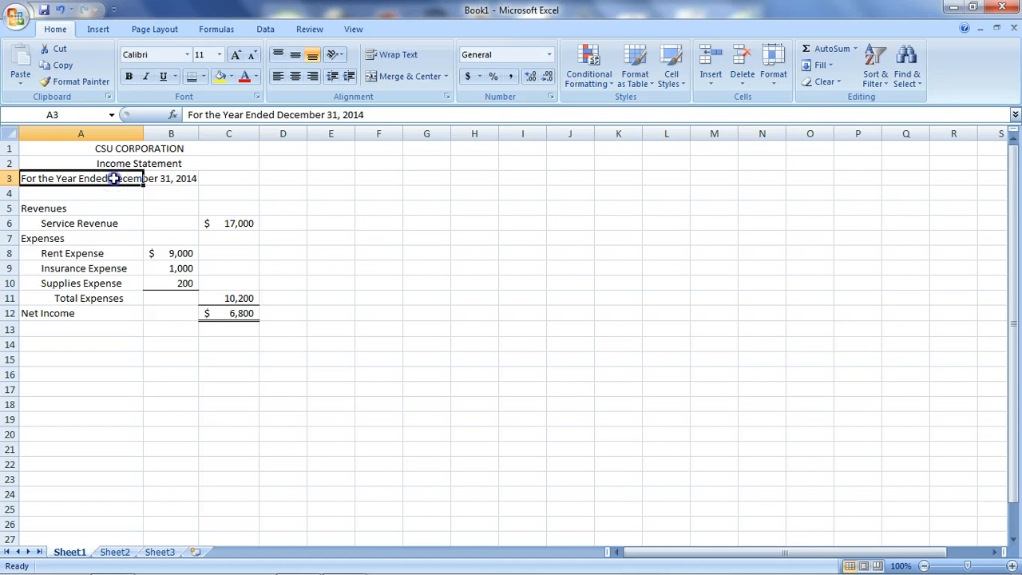
drag(113, 178, 219, 178)
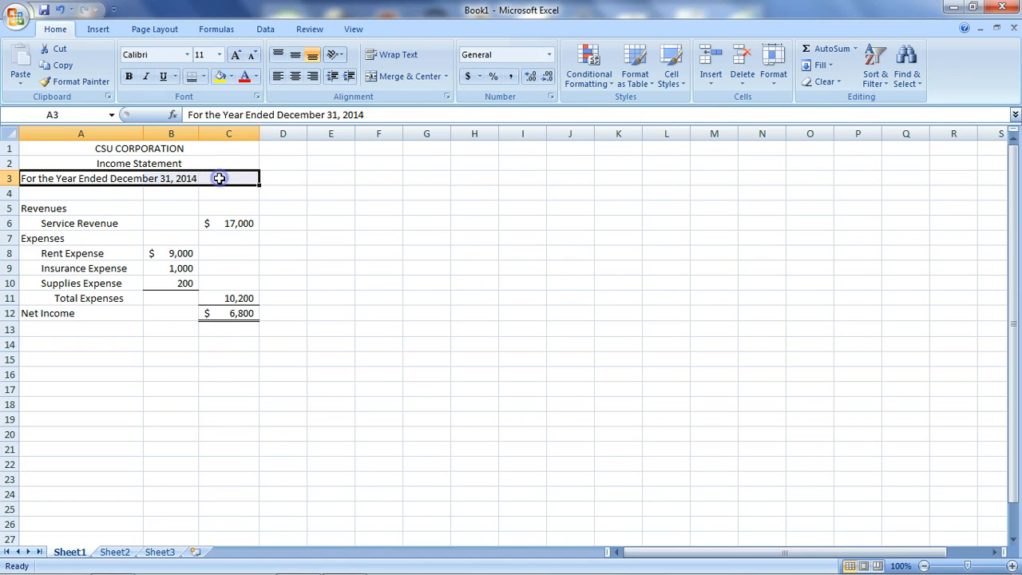
click(392, 75)
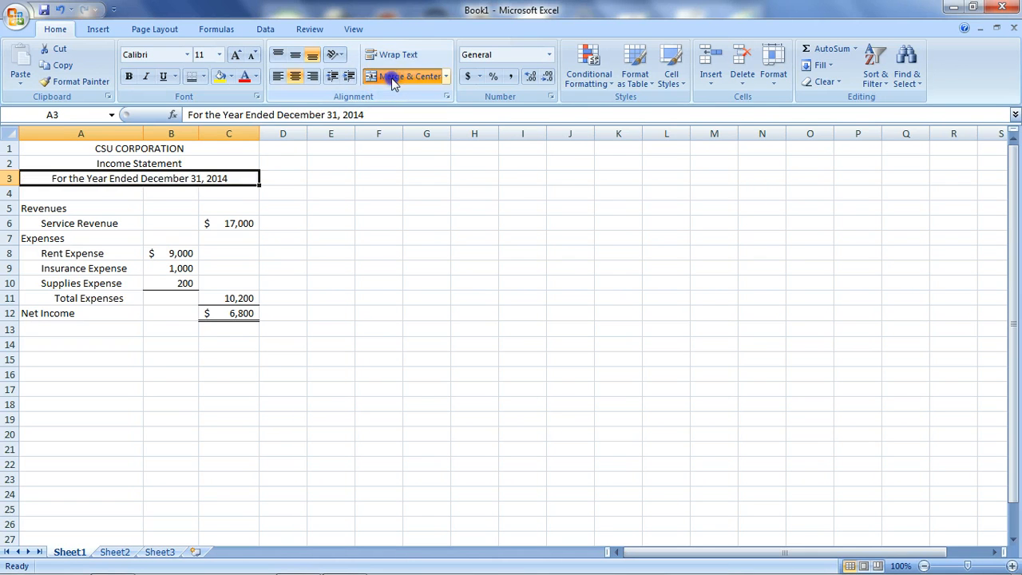
click(342, 398)
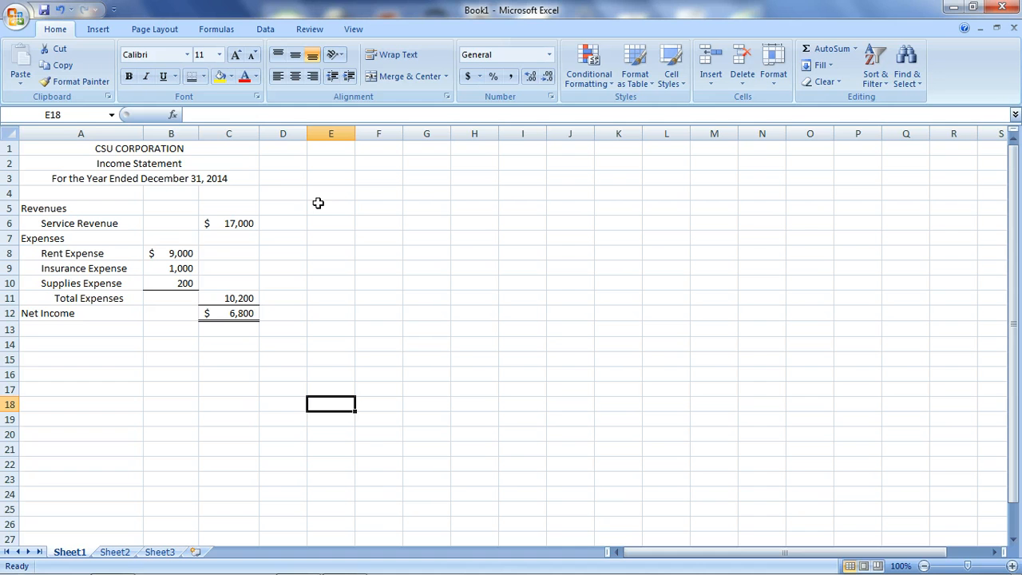
Step: Copy the three-line heading in A1:C3 and paste it below the income statement starting at A14
click(211, 152)
drag(211, 153, 208, 178)
right_click(209, 178)
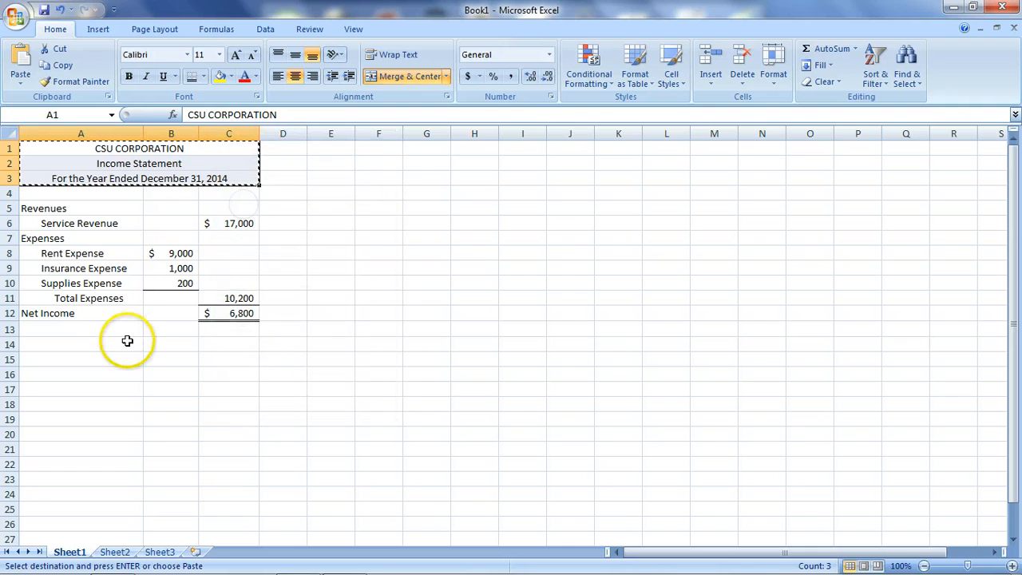
click(125, 343)
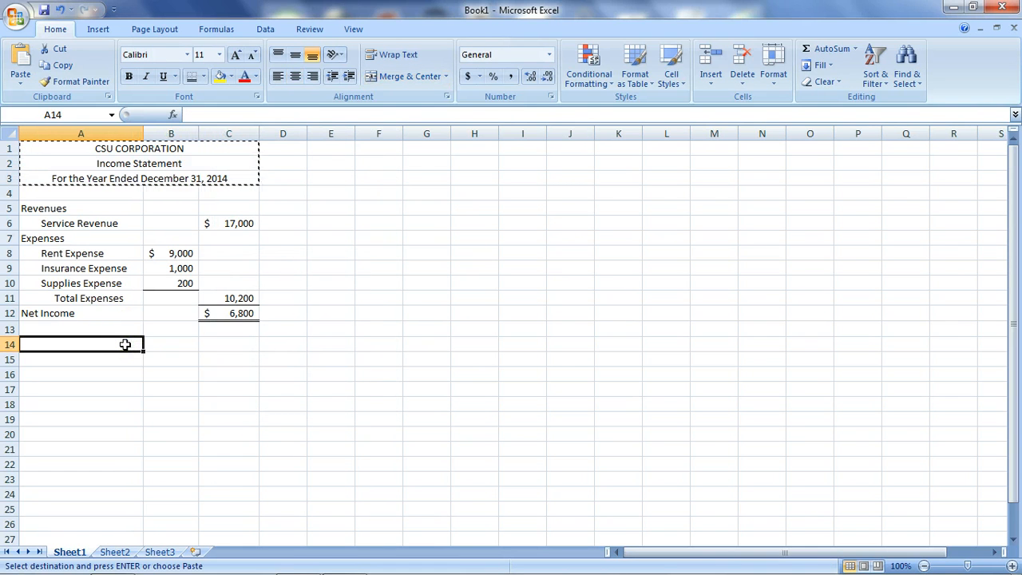
right_click(125, 343)
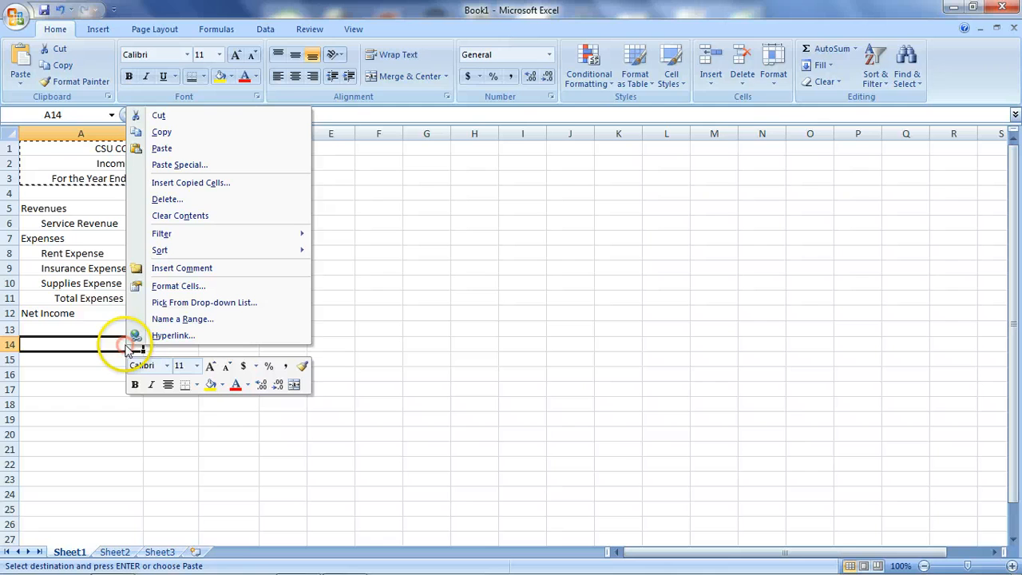
click(163, 149)
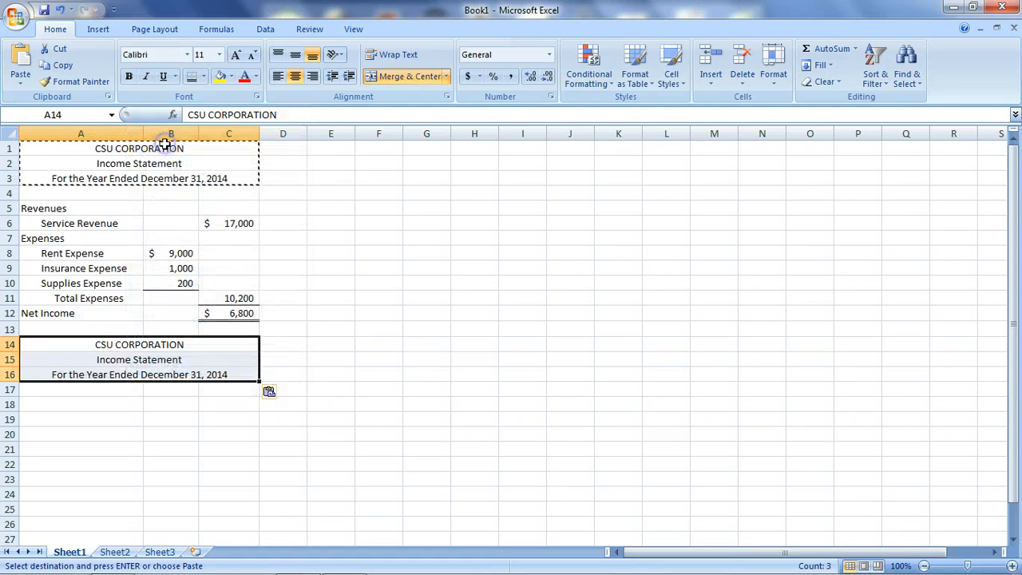
Step: Replace the copied heading in row 15 with "Retained Earnings Statement"
click(180, 358)
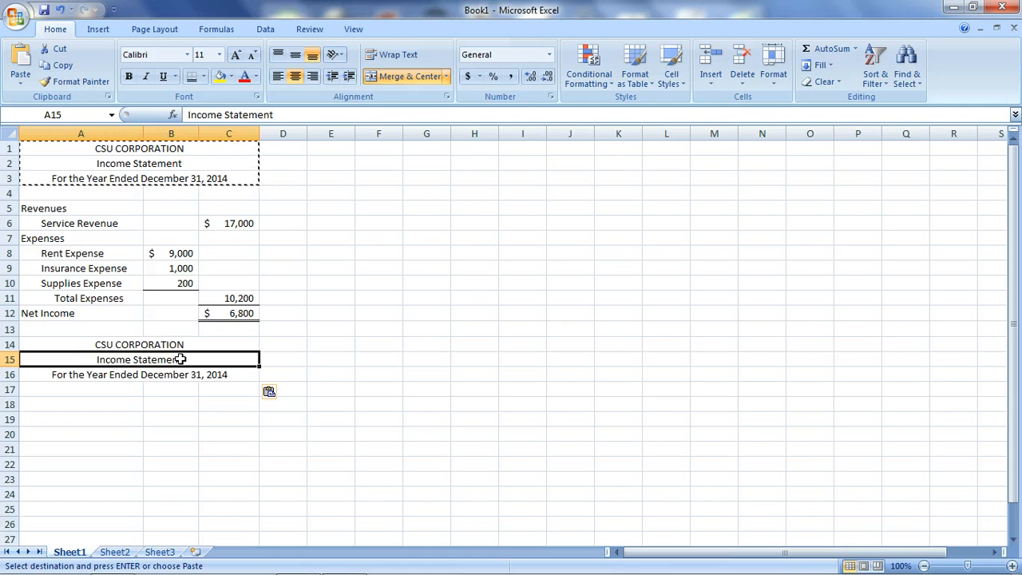
text(R)
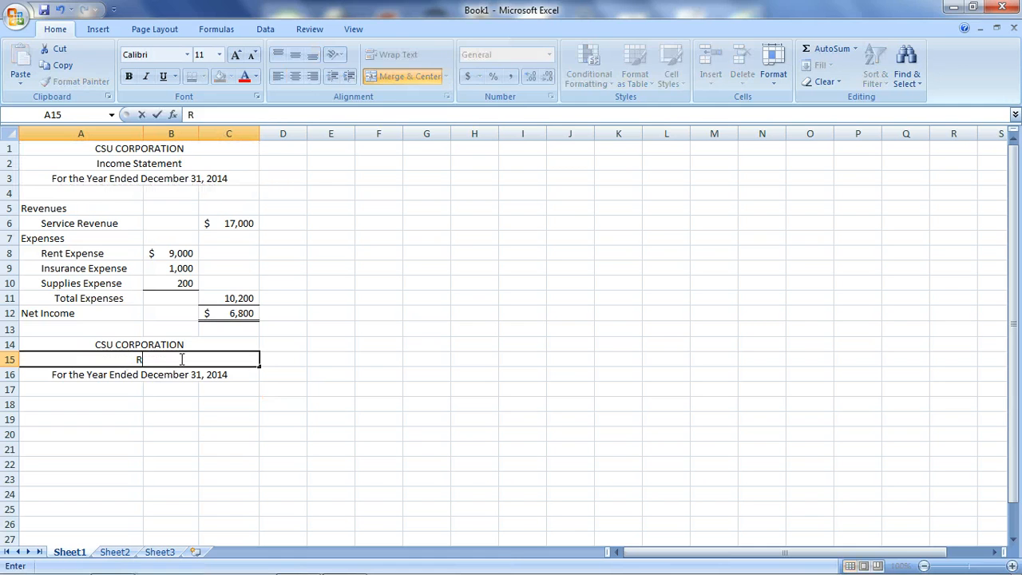
text(etained Earning)
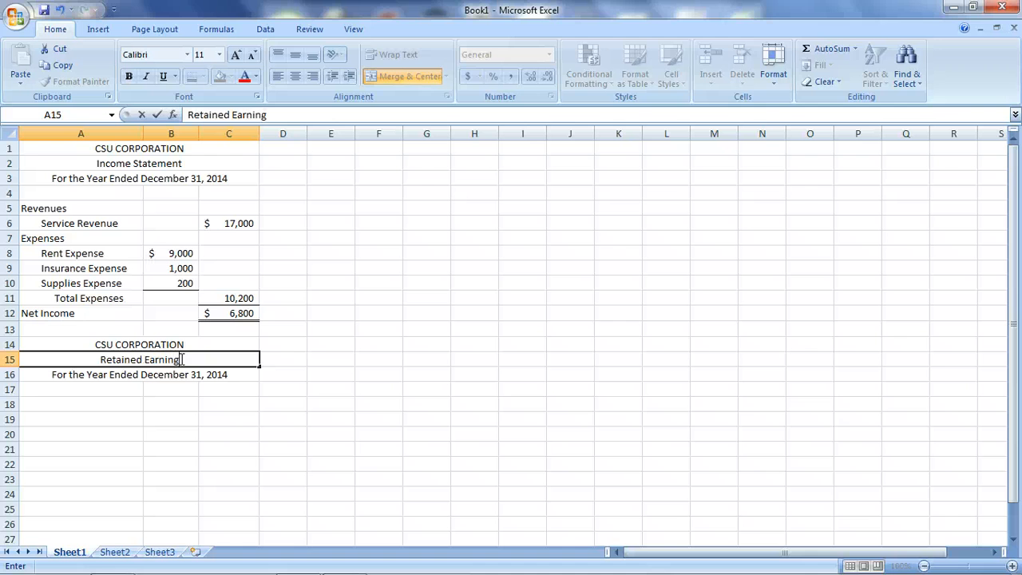
text(s Statement)
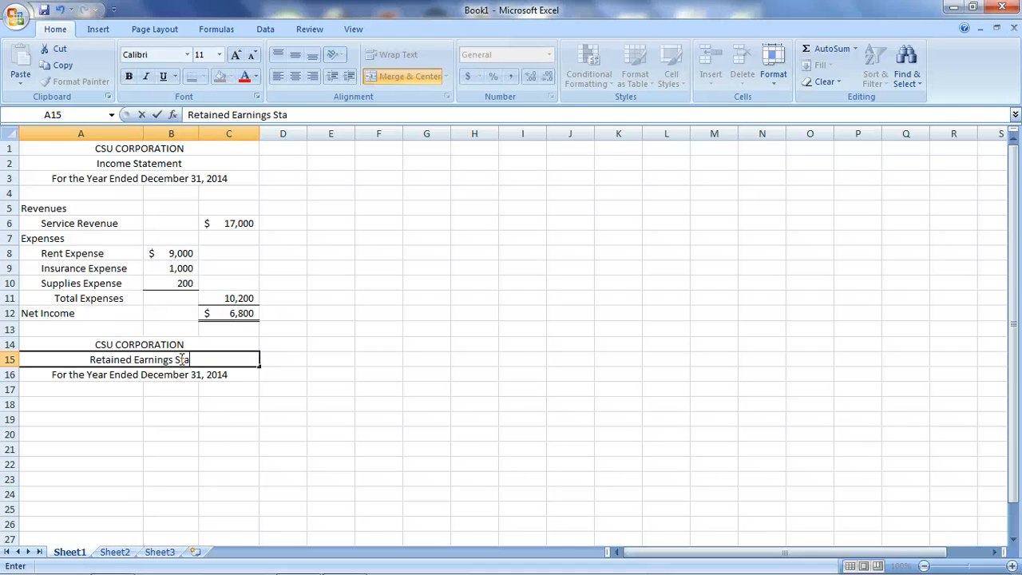
key(Return)
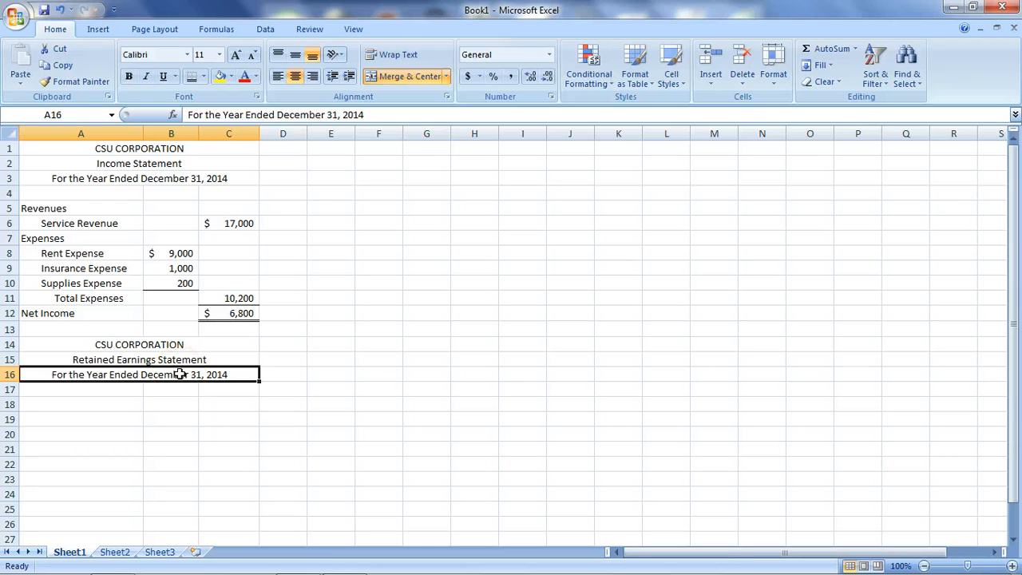
Step: Enter the label "Retained Earnings, January 1" in A18
click(128, 405)
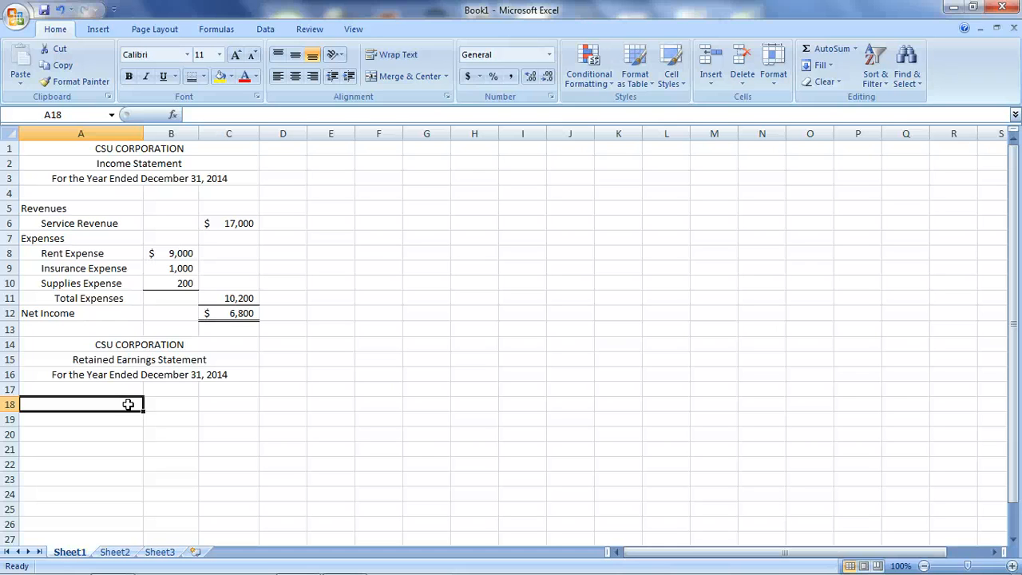
text(Retain)
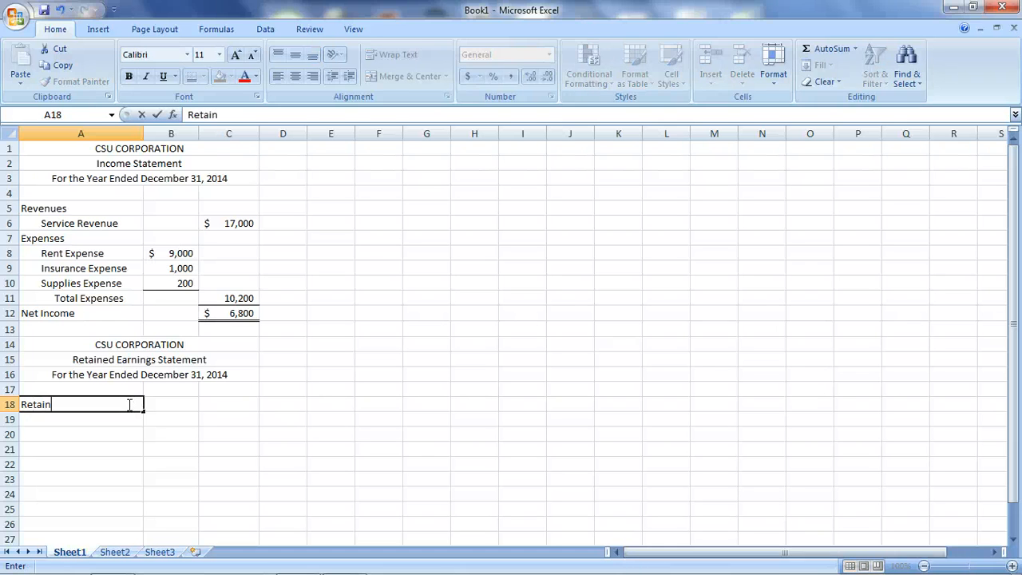
text(ed Earning)
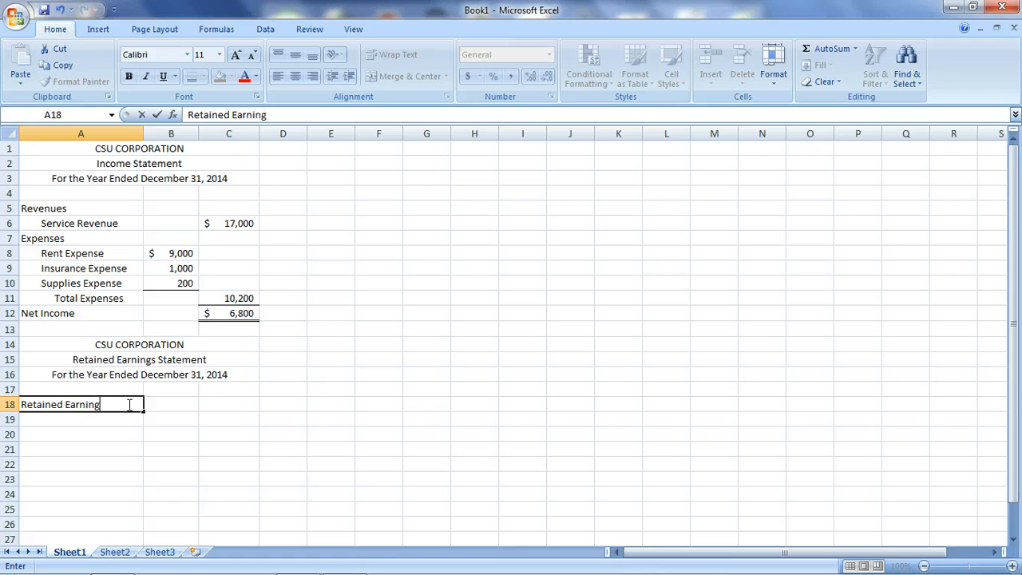
text(s, January 1)
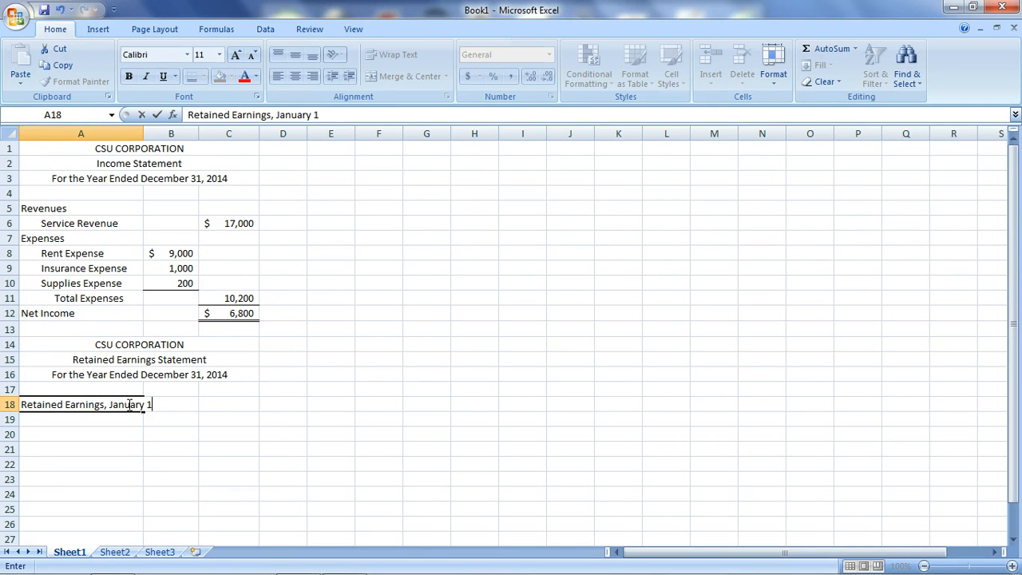
key(Return)
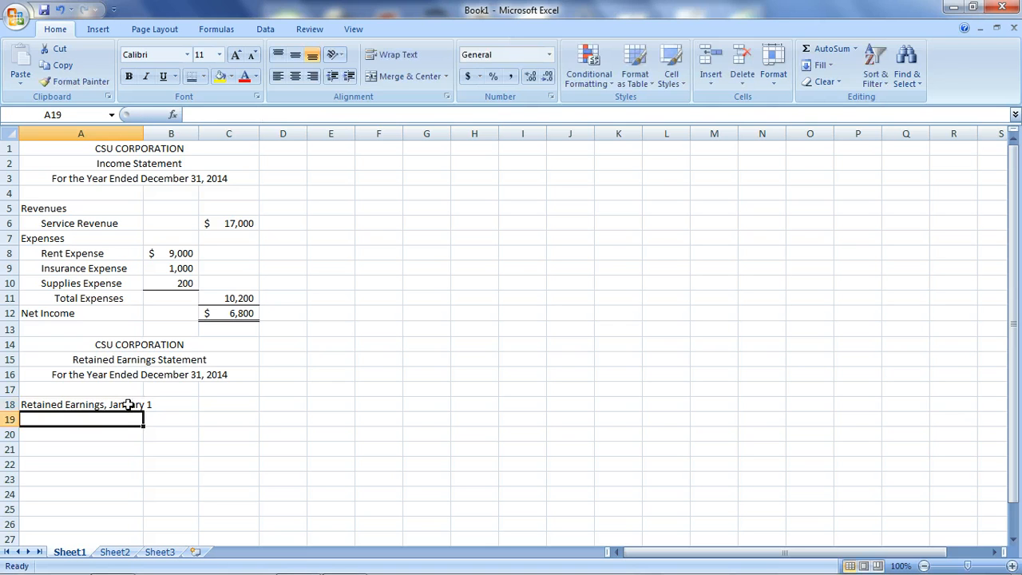
Step: Enter the label "Add: Net Income" in A19
text(Add:  )
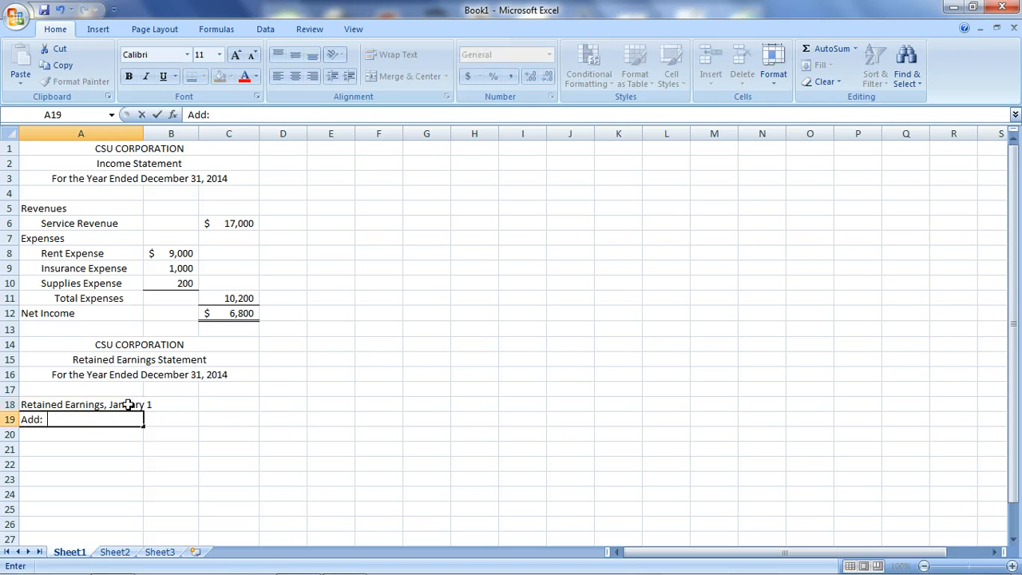
text(Net Incom)
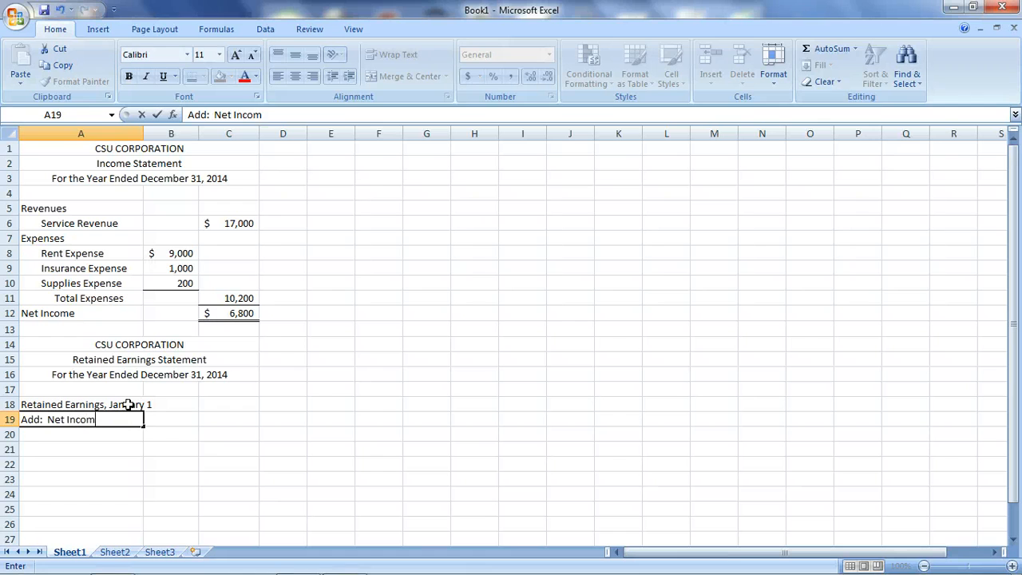
text(e)
key(Return)
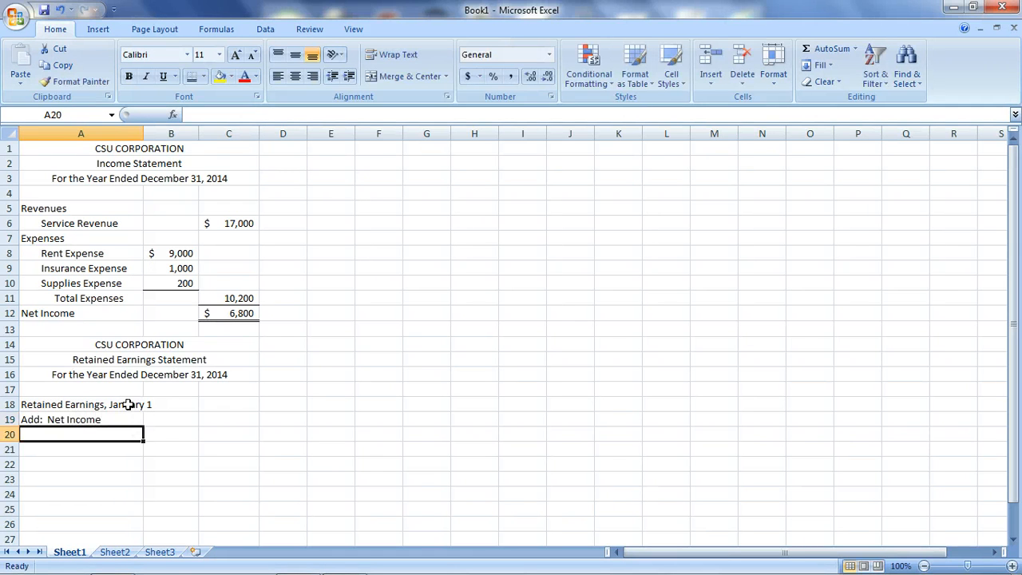
Step: Leave row 20 blank and enter the label "Less: Dividends" in A21
key(Return)
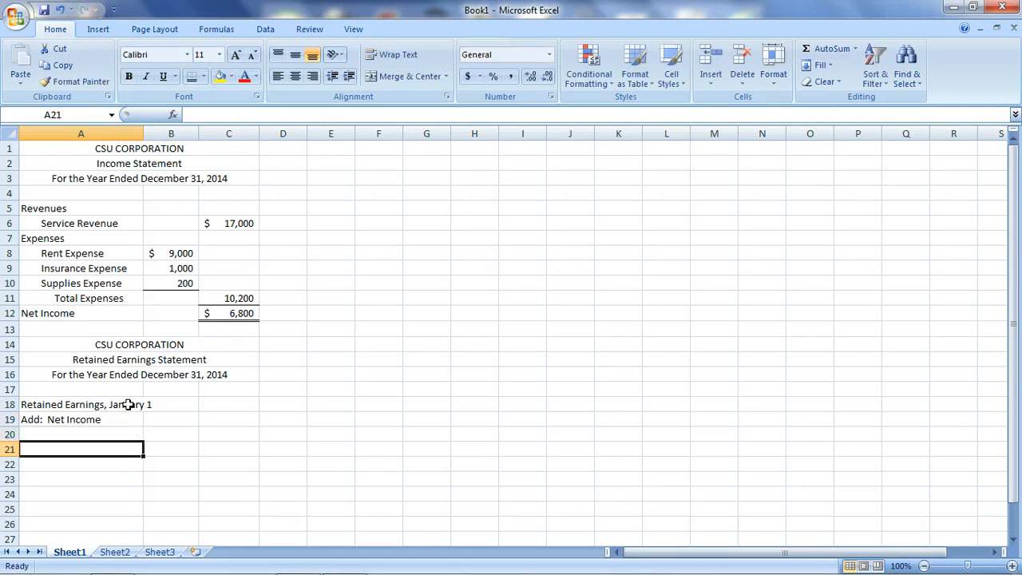
text(Less)
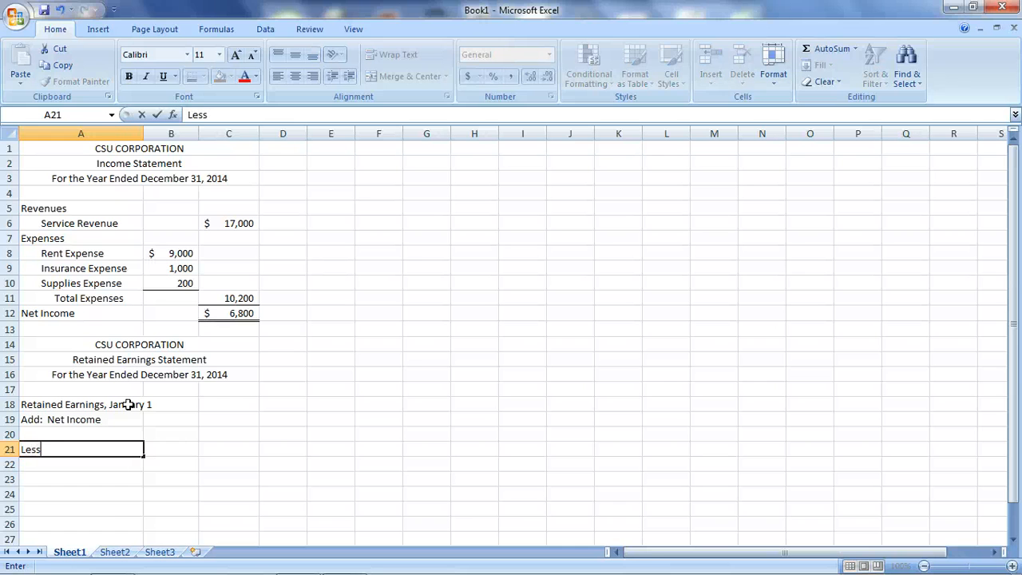
text(:  Dividend)
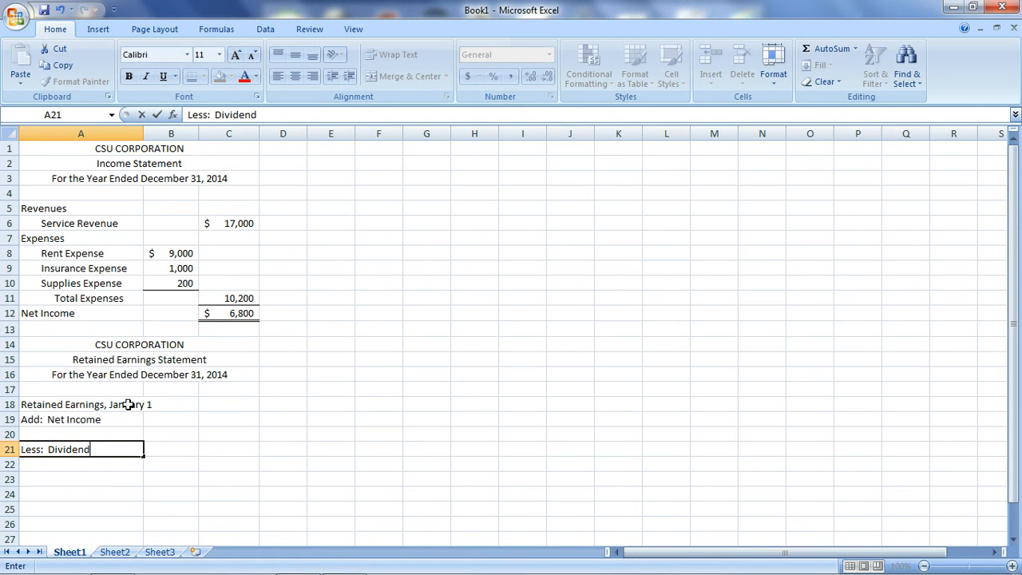
text(s)
key(Return)
Step: Enter the label "Retained Earnings, December 31" in A22 and widen column A to fit the full label
text(Reta)
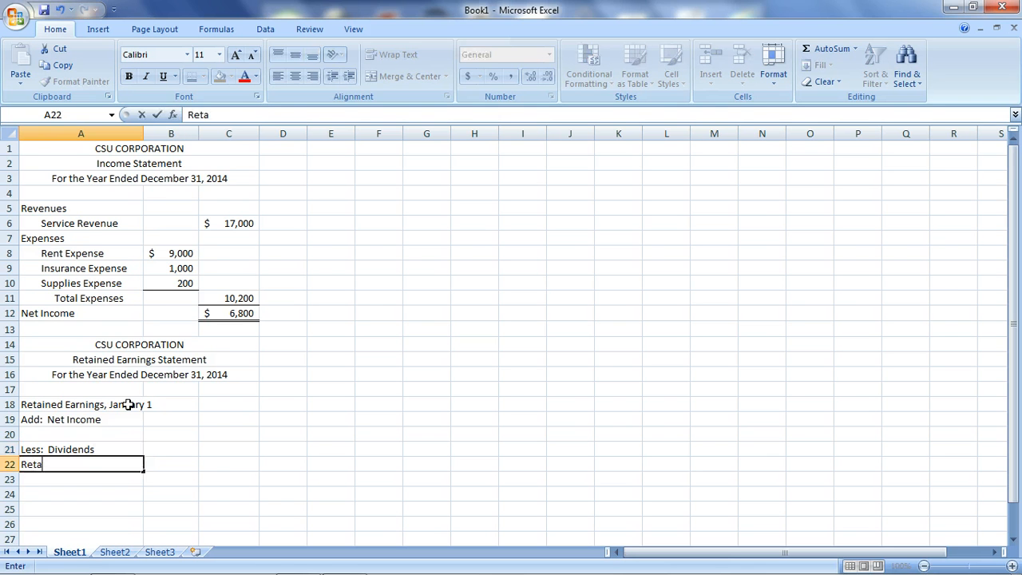
text(ined Ear)
key(BackSpace)
text(rnings, )
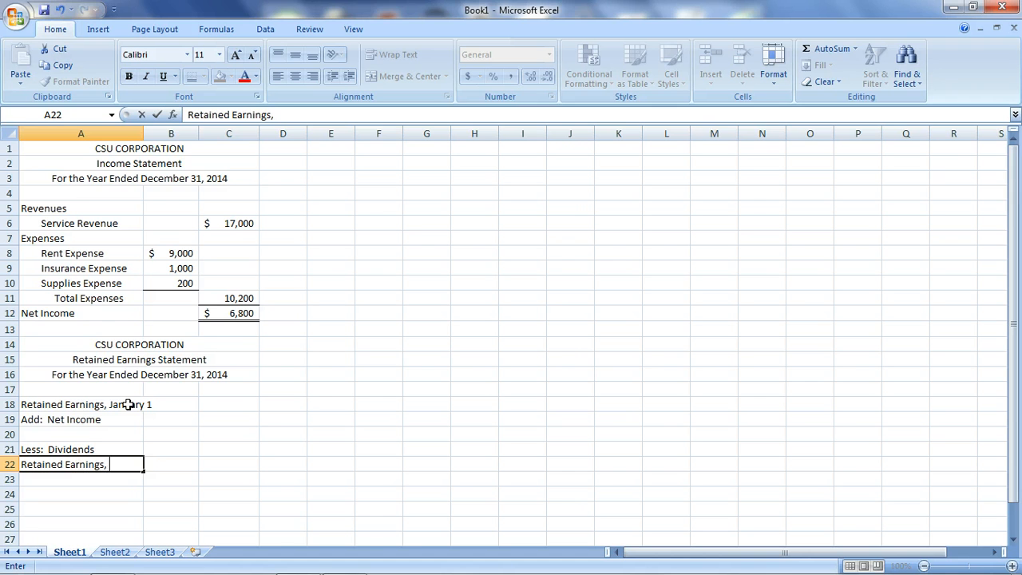
text(December 31)
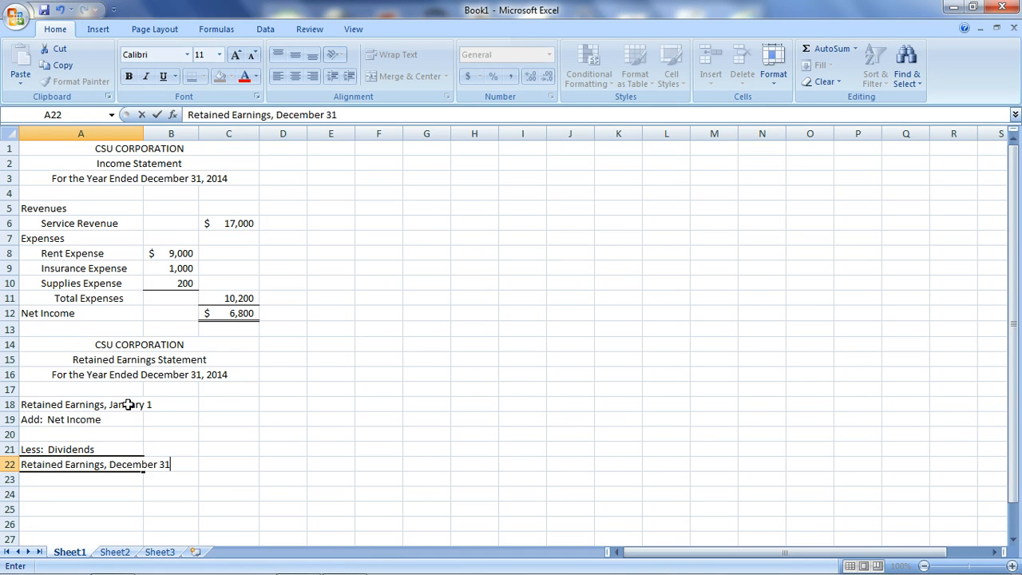
key(Return)
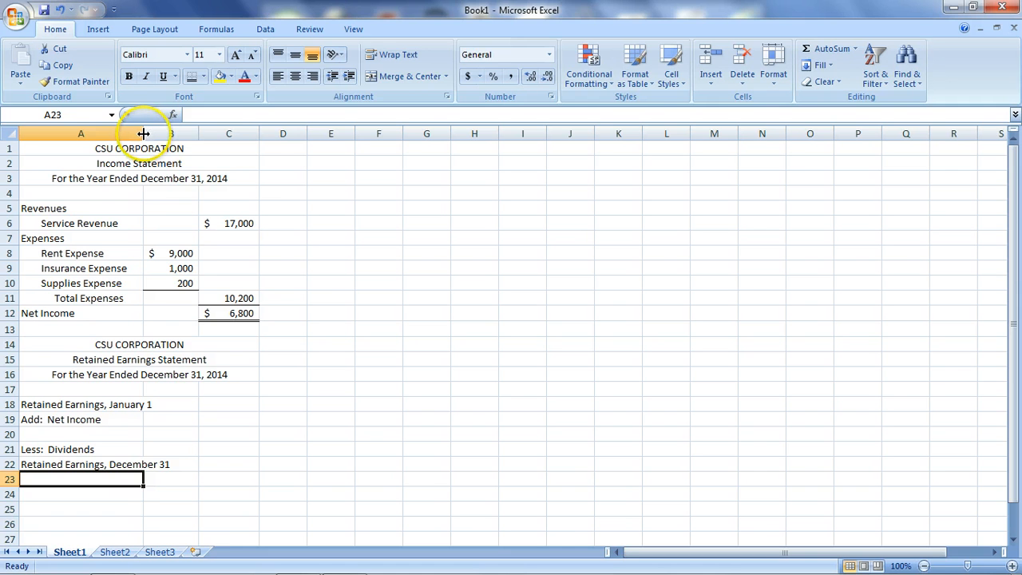
drag(142, 133, 181, 136)
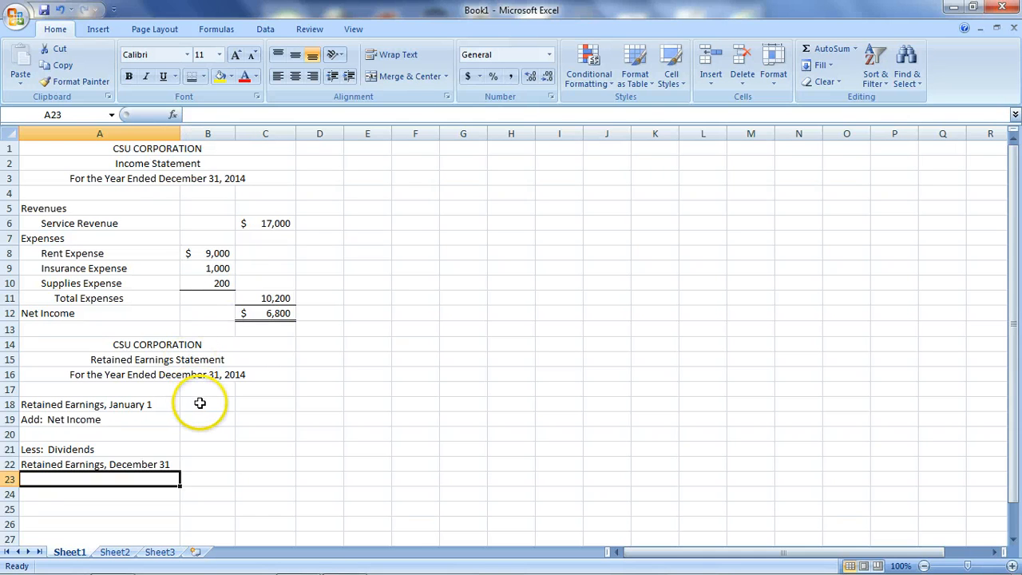
Step: Enter 0 as the Retained Earnings, January 1 amount in C18
click(253, 405)
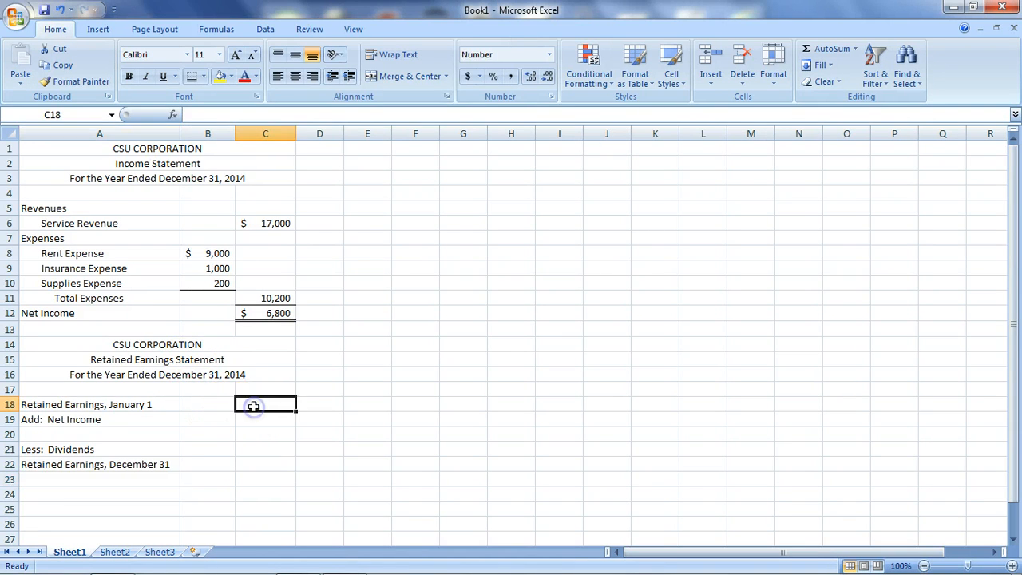
text(0)
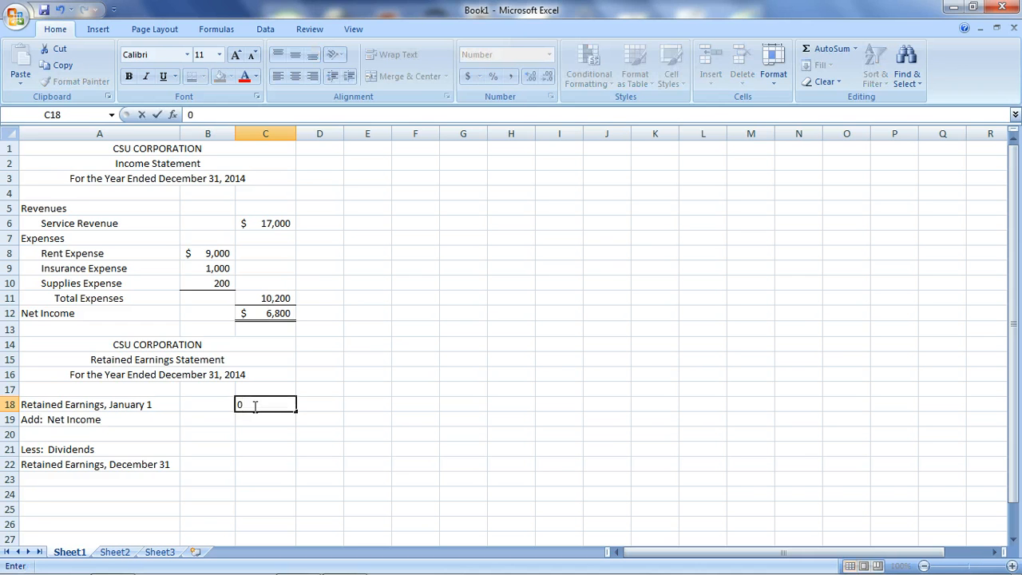
key(Return)
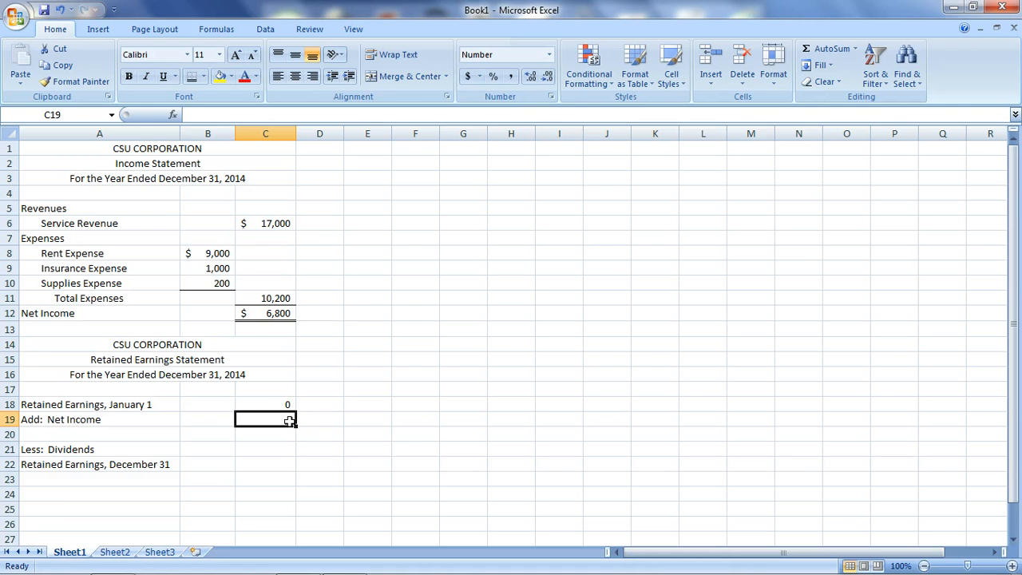
Step: Link the Add: Net Income amount in C19 to the income statement's net income with the formula =C12
text(=)
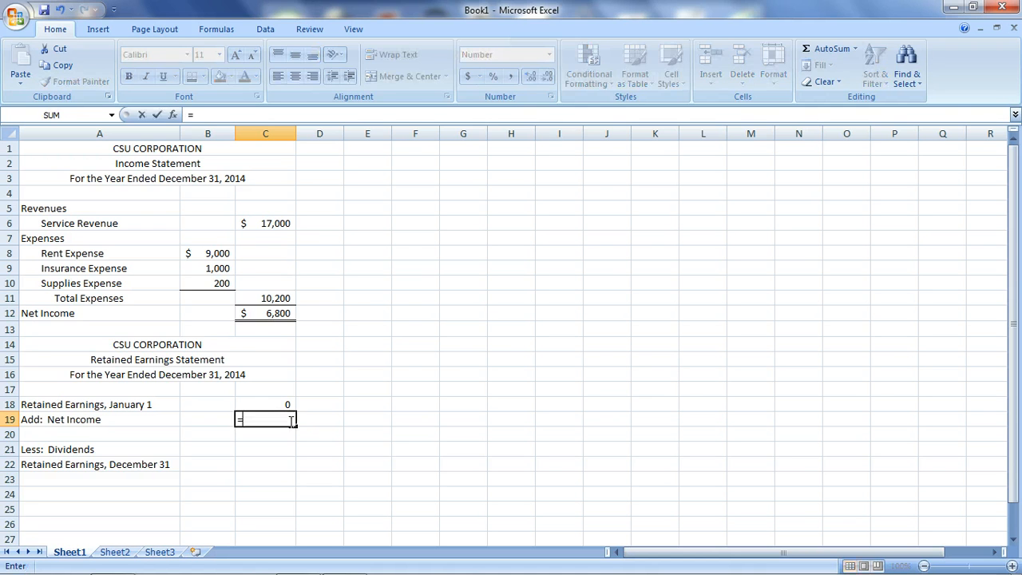
click(279, 314)
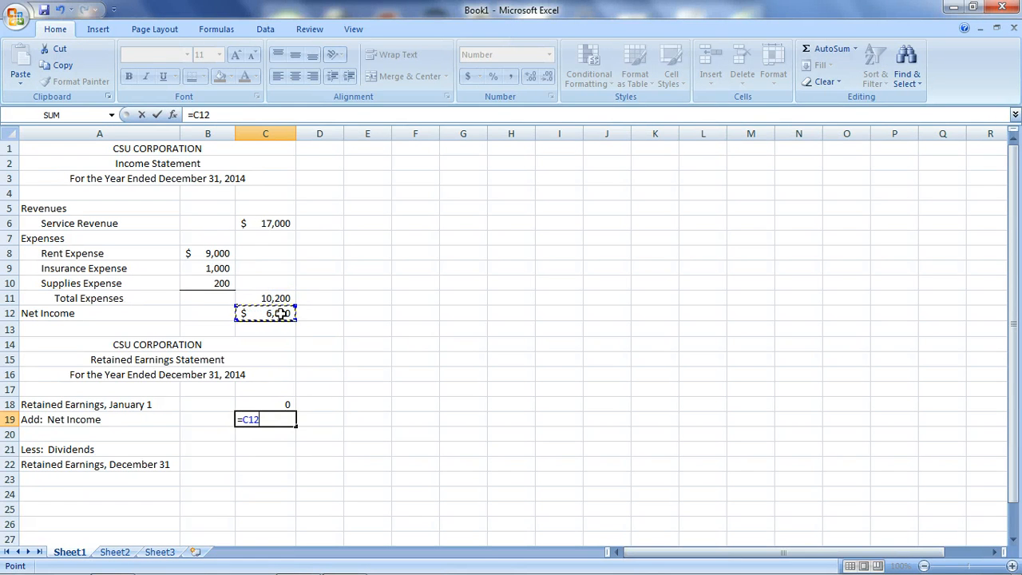
key(Return)
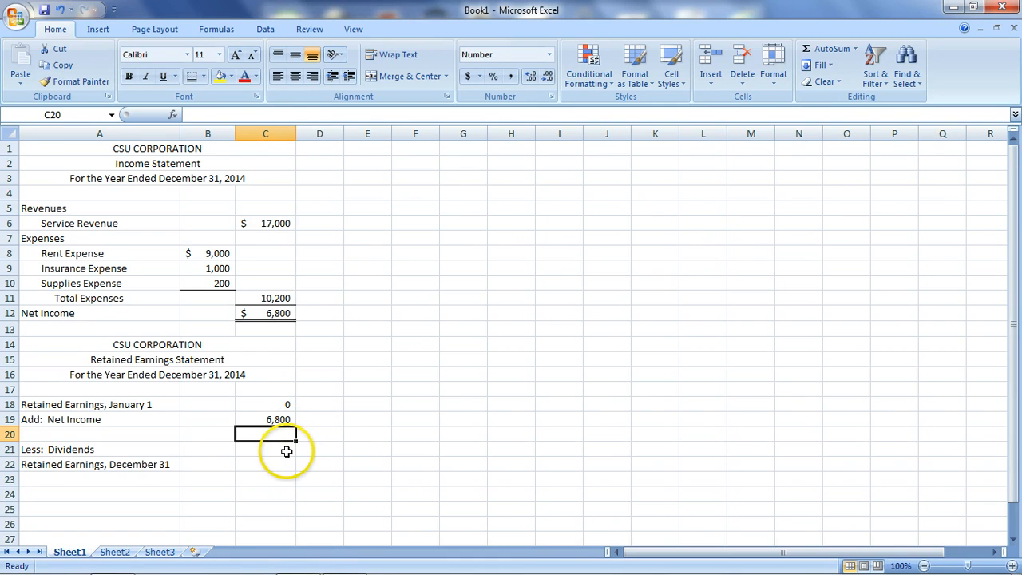
click(281, 422)
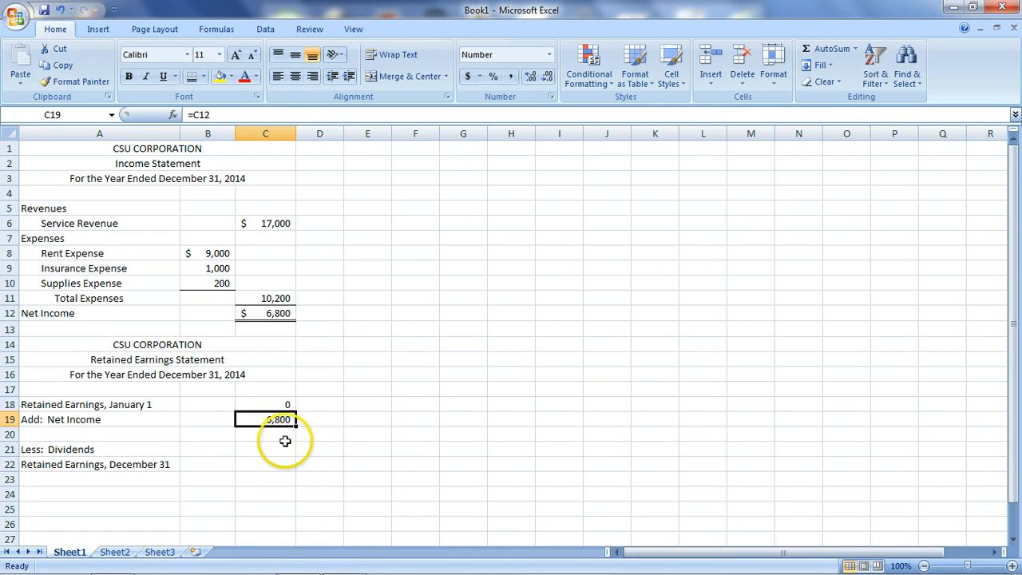
Step: Enter 600 as the dividends amount in C21
click(283, 449)
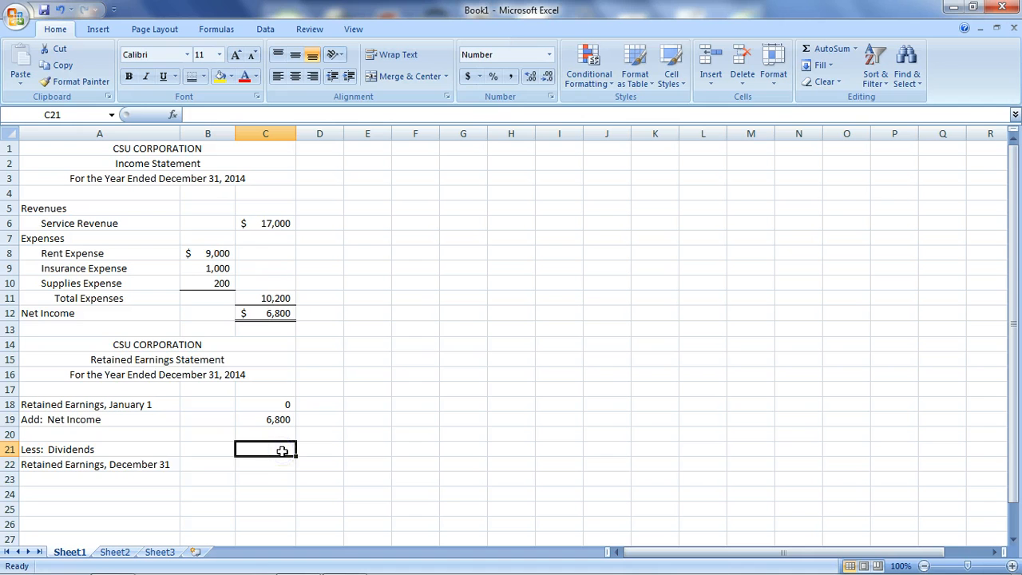
text(600)
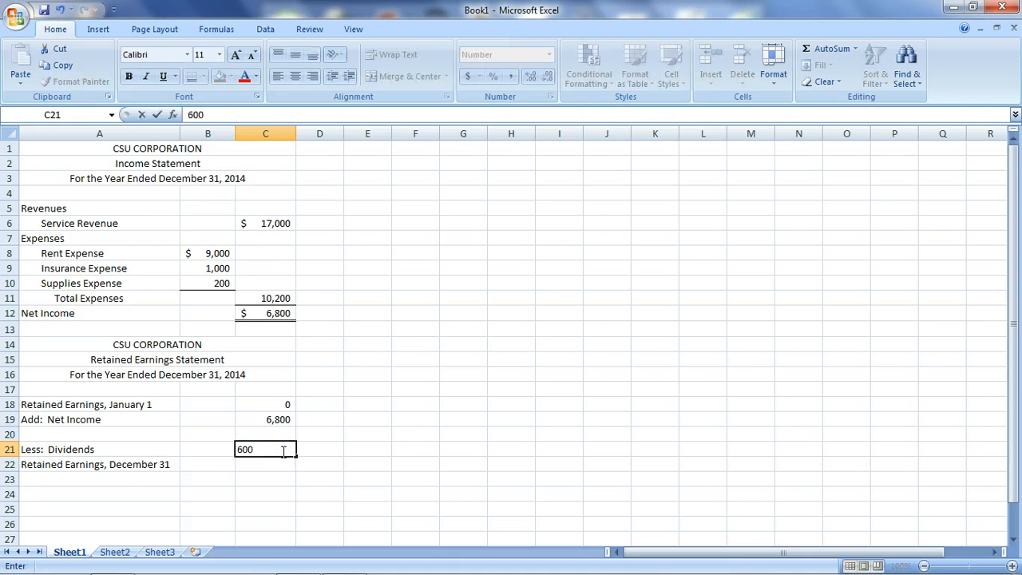
key(Return)
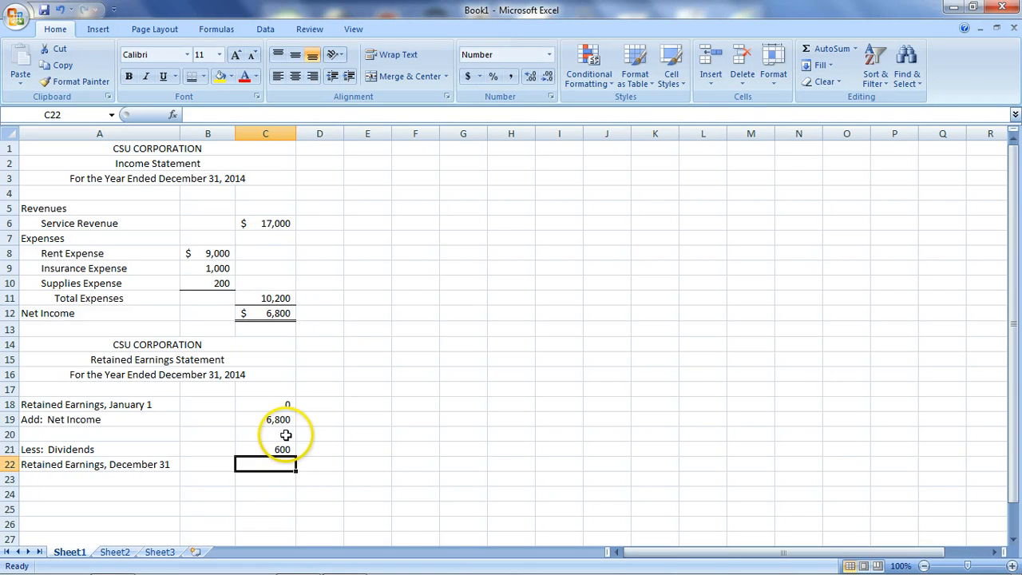
Step: Add a single bottom border under the net income amount in C19 of the retained earnings statement
click(285, 434)
click(281, 419)
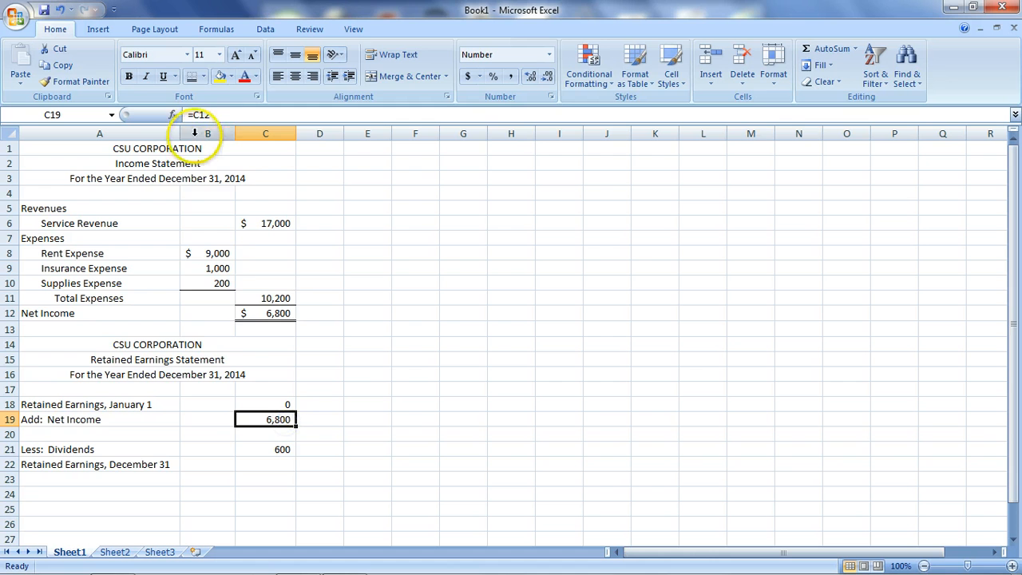
click(205, 76)
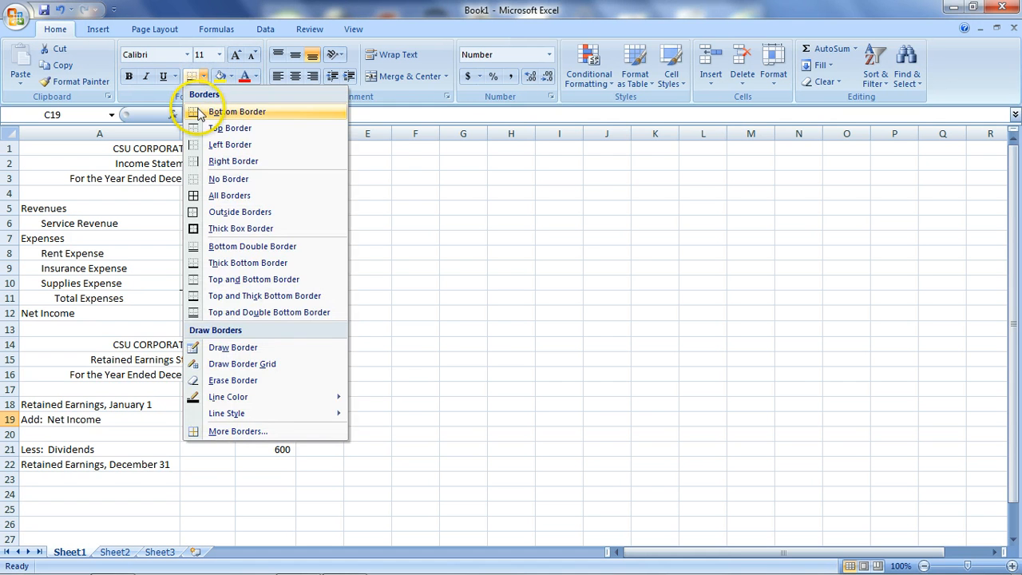
click(200, 109)
click(348, 450)
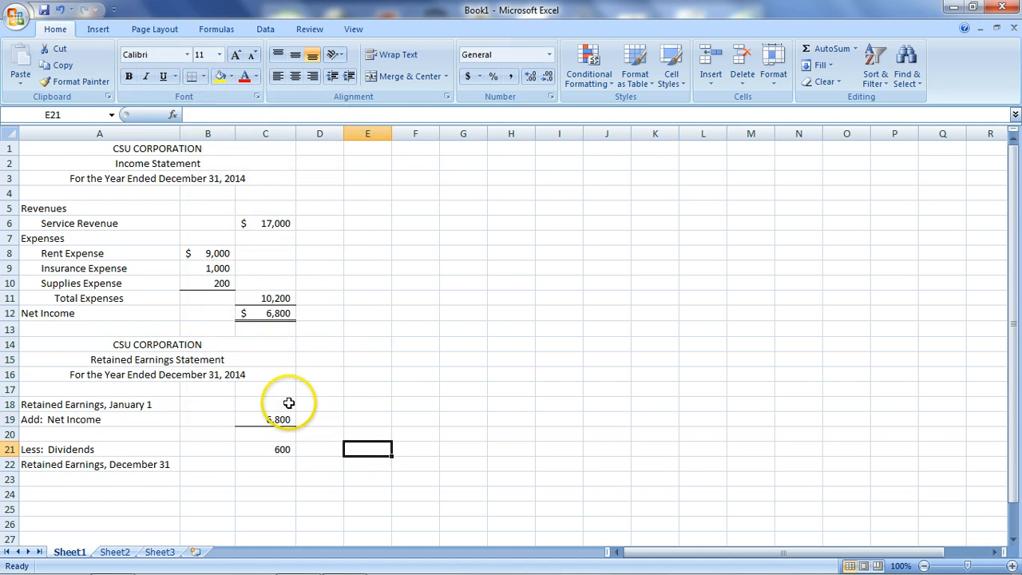
Step: Subtotal beginning retained earnings and net income in C20 with AutoSum, using =SUM(C18:C19)
click(287, 435)
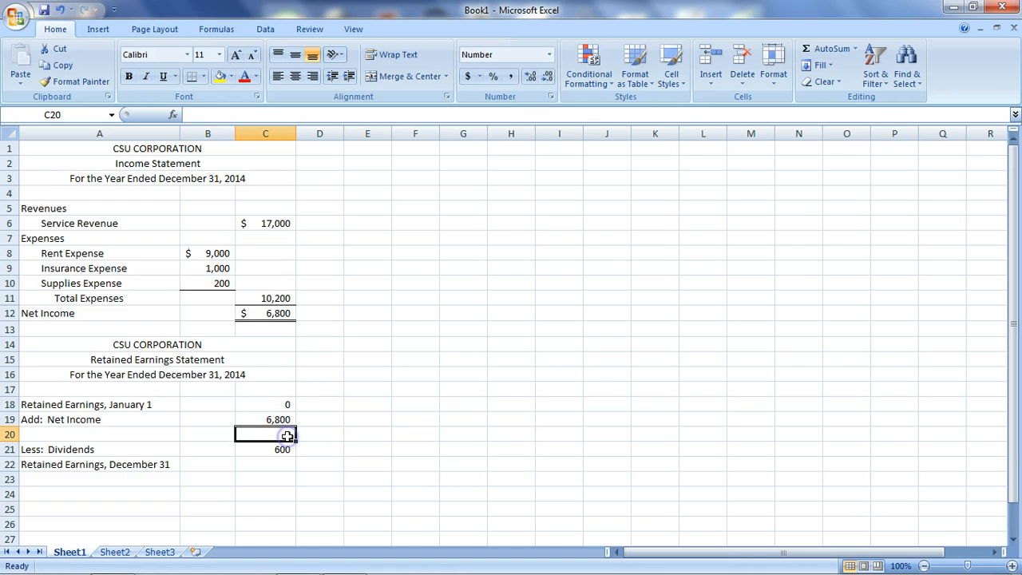
click(818, 54)
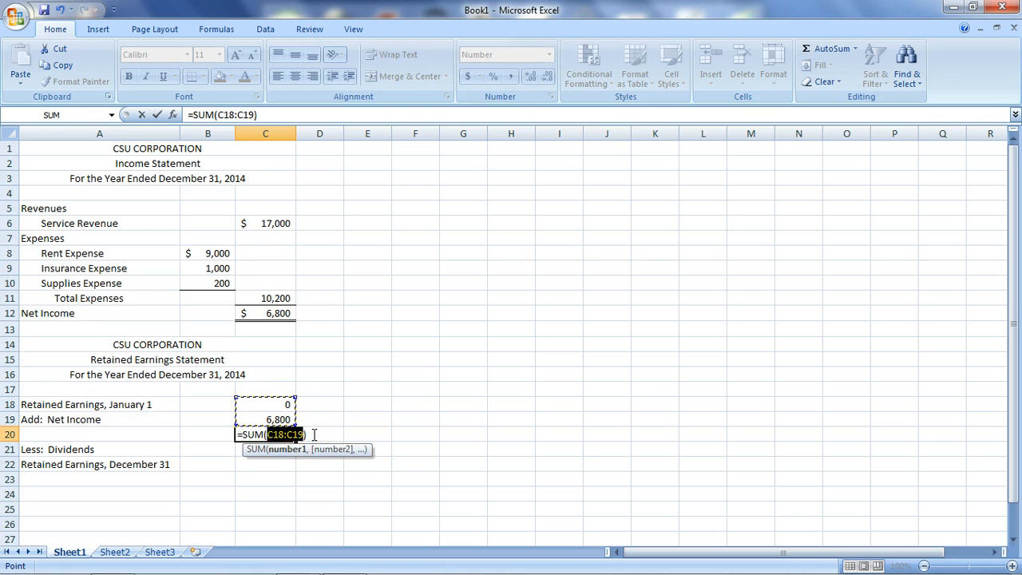
key(Return)
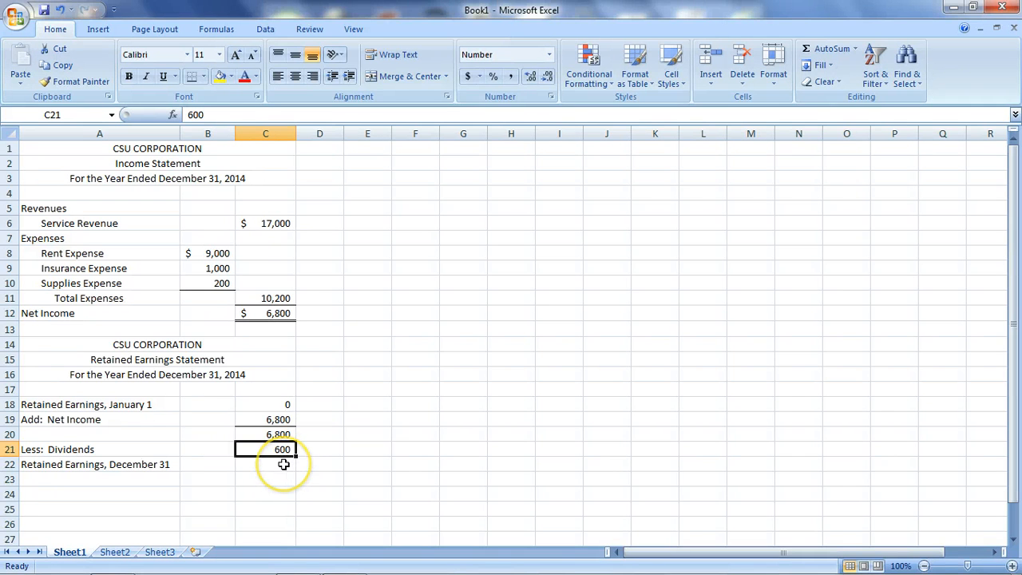
click(284, 434)
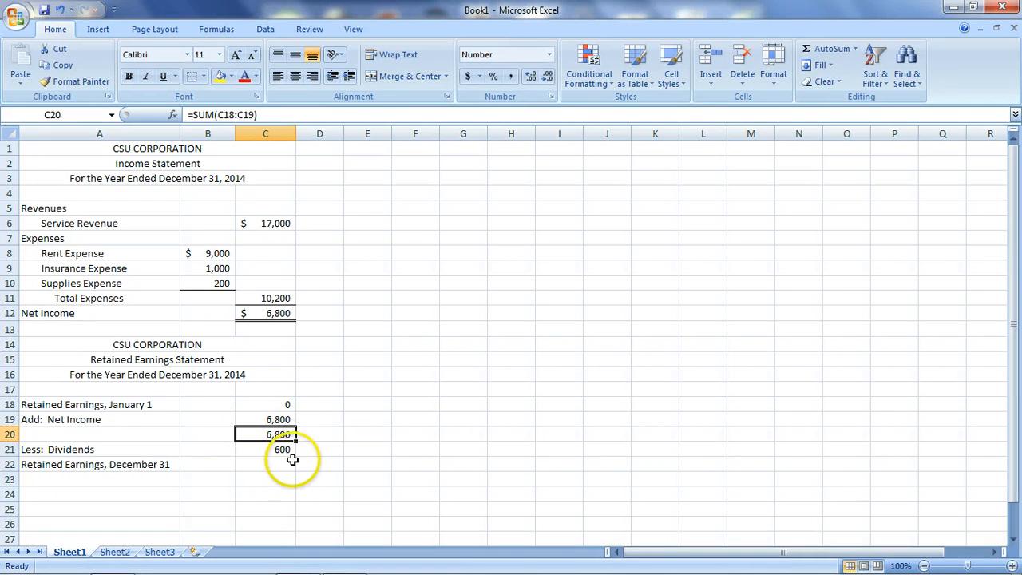
Step: Calculate the Retained Earnings, December 31 amount in C22 with the formula =C20-C21
click(288, 463)
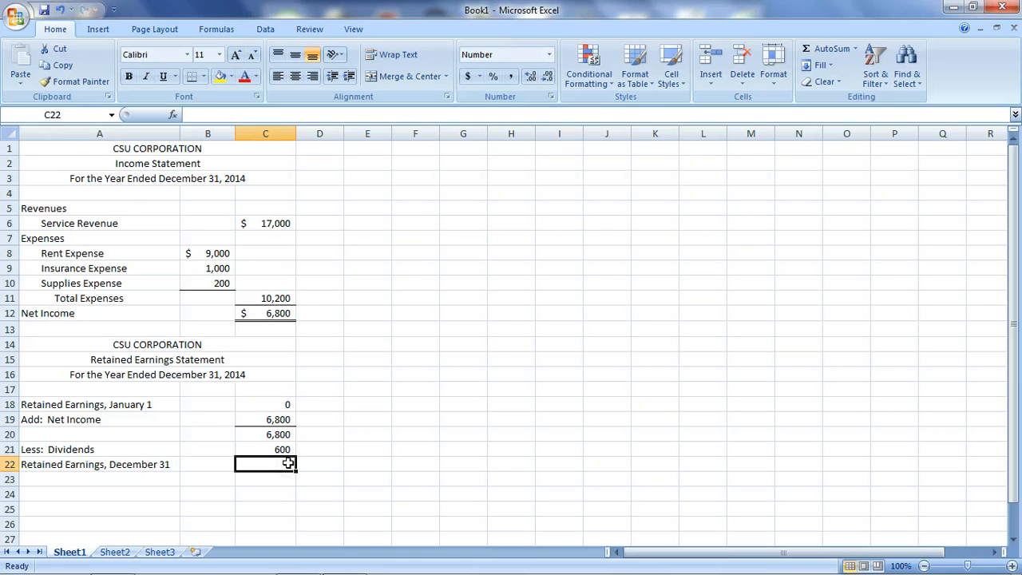
text(=)
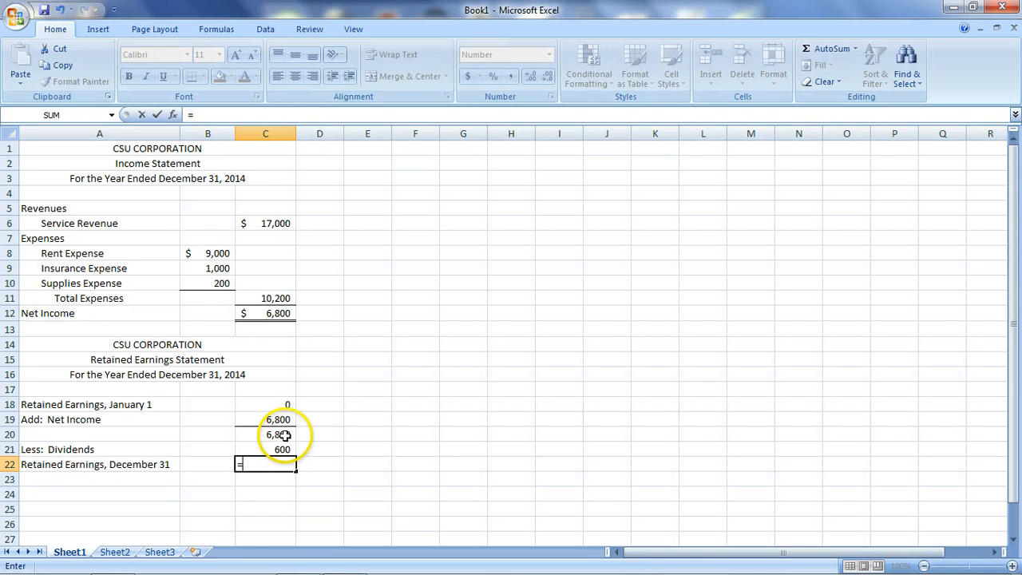
click(284, 434)
text(-)
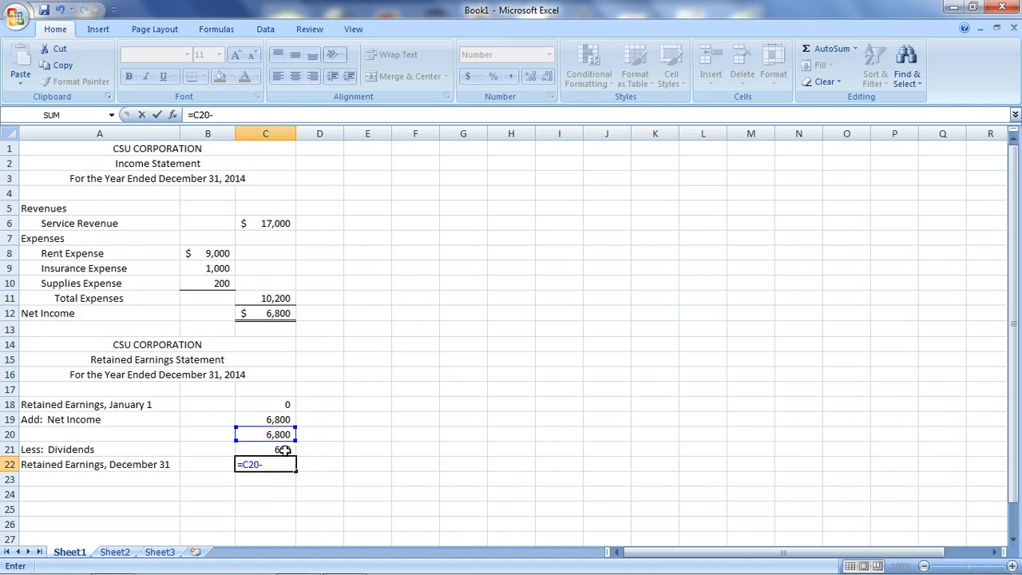
click(284, 449)
key(Return)
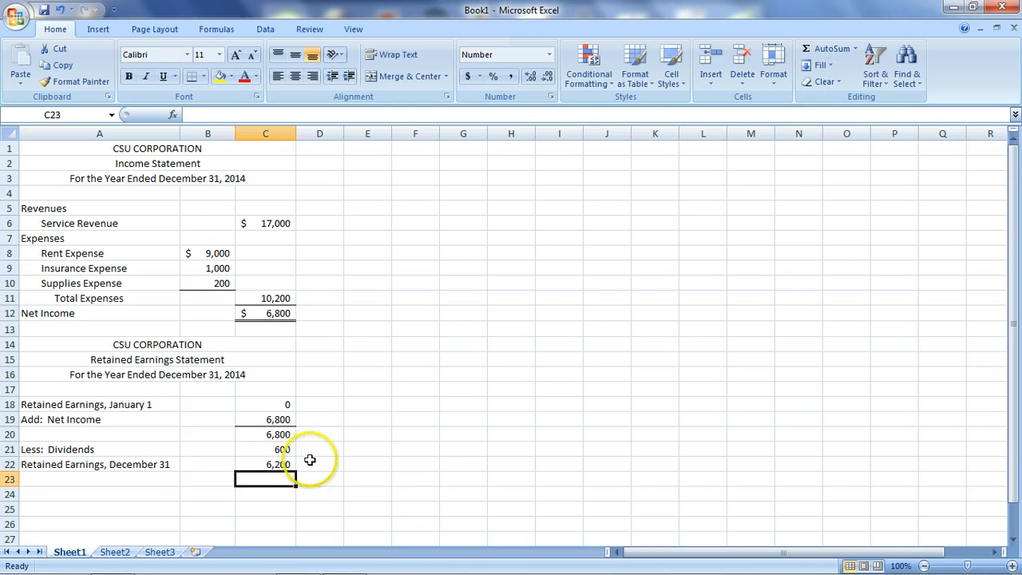
Step: Add a single bottom border under the dividends in C21 and a bottom double border under the ending balance in C22
click(284, 451)
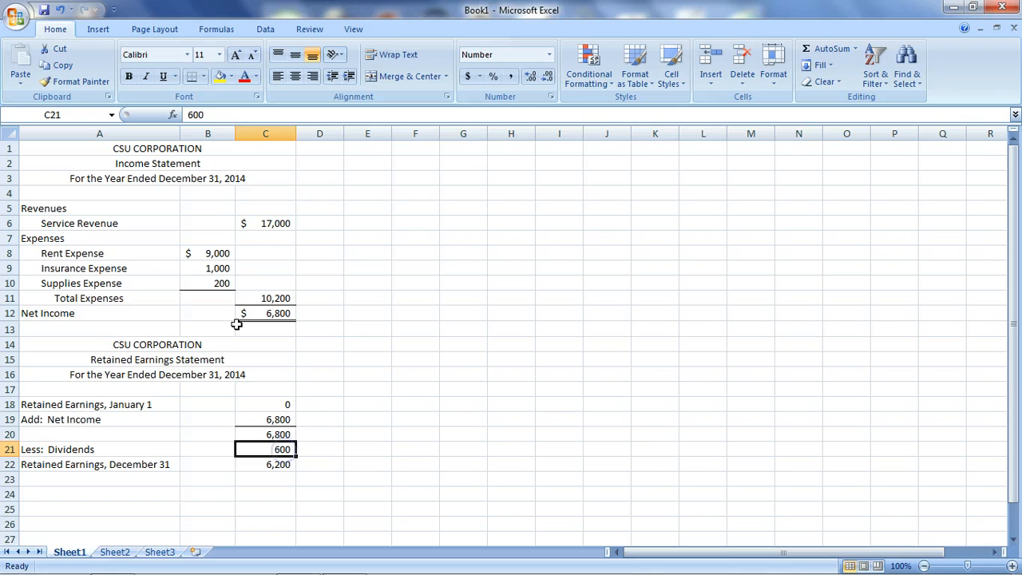
click(192, 79)
click(358, 475)
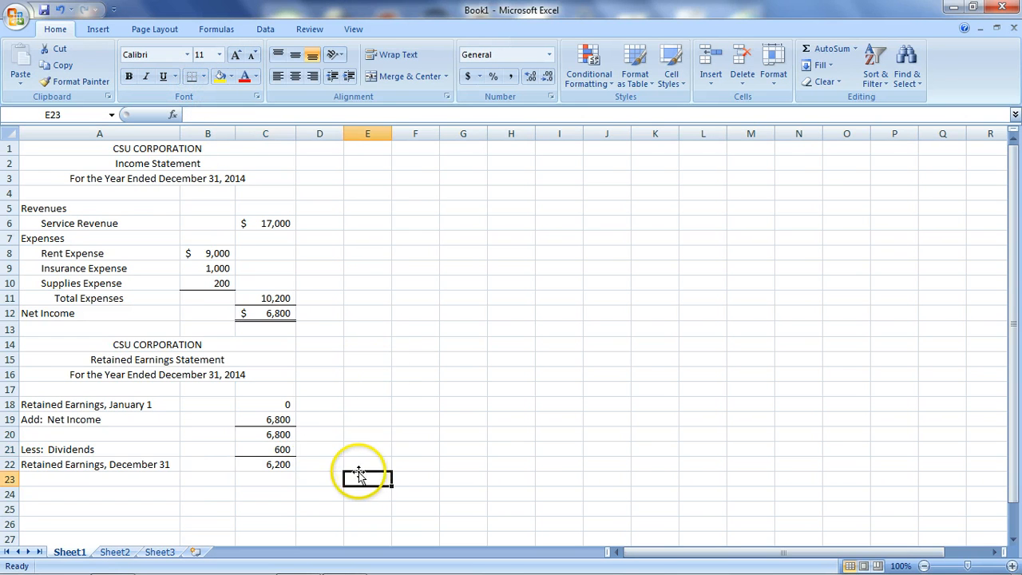
click(292, 463)
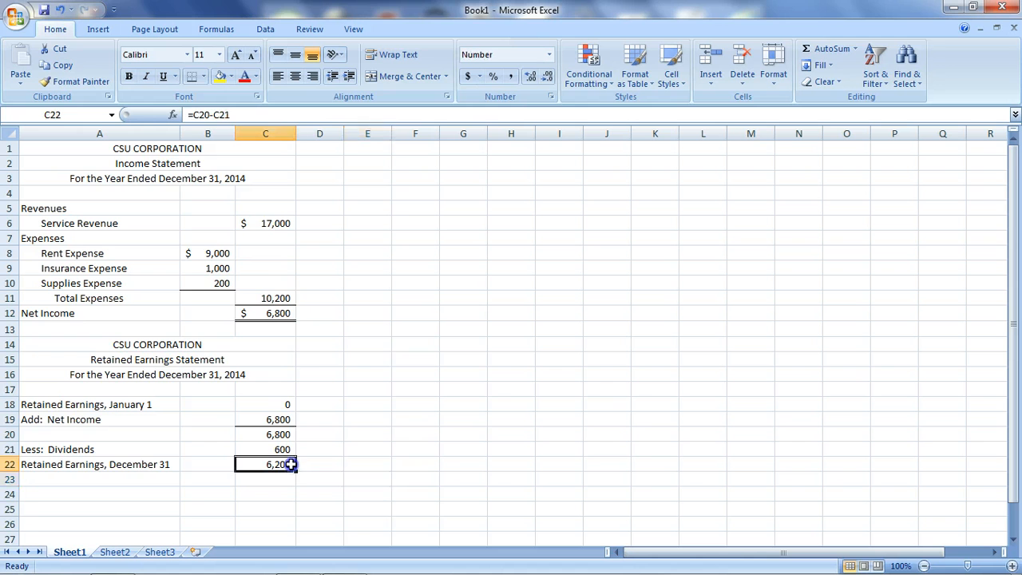
click(204, 78)
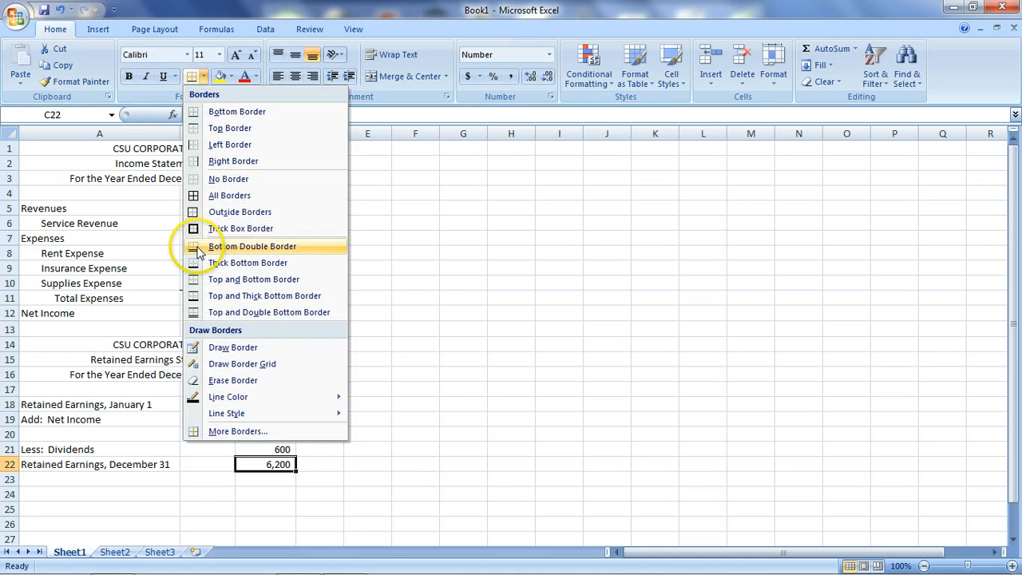
click(253, 246)
click(388, 484)
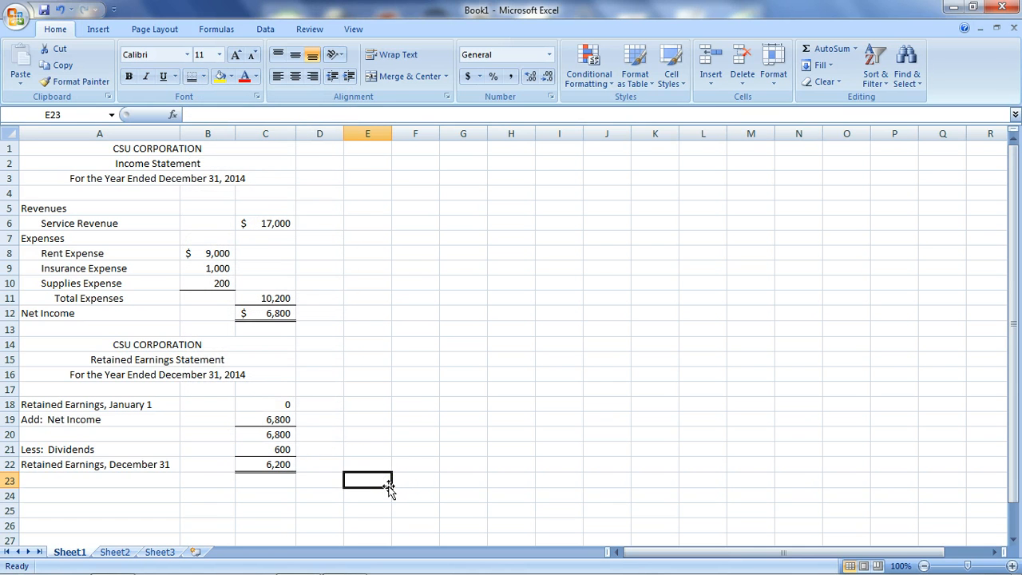
Step: Format the beginning and ending retained earnings in C18 and C22 as Accounting with dollar signs and no decimals
click(285, 404)
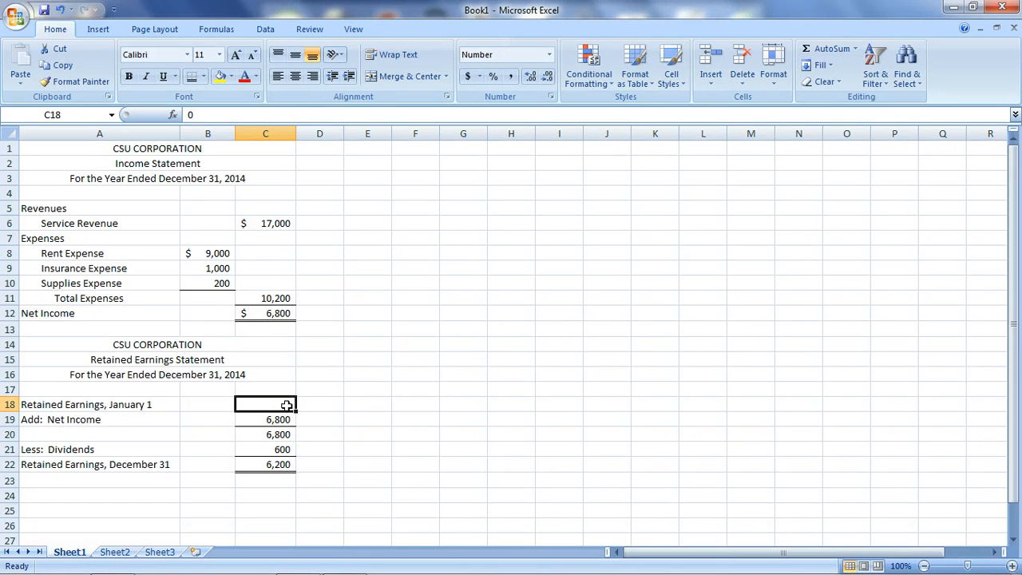
ctrl+click(284, 465)
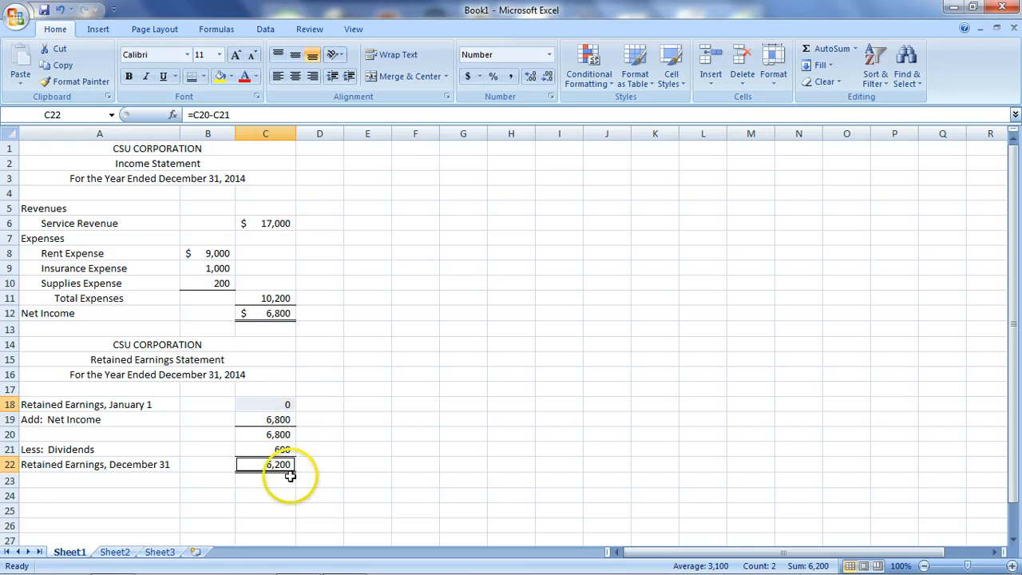
click(468, 77)
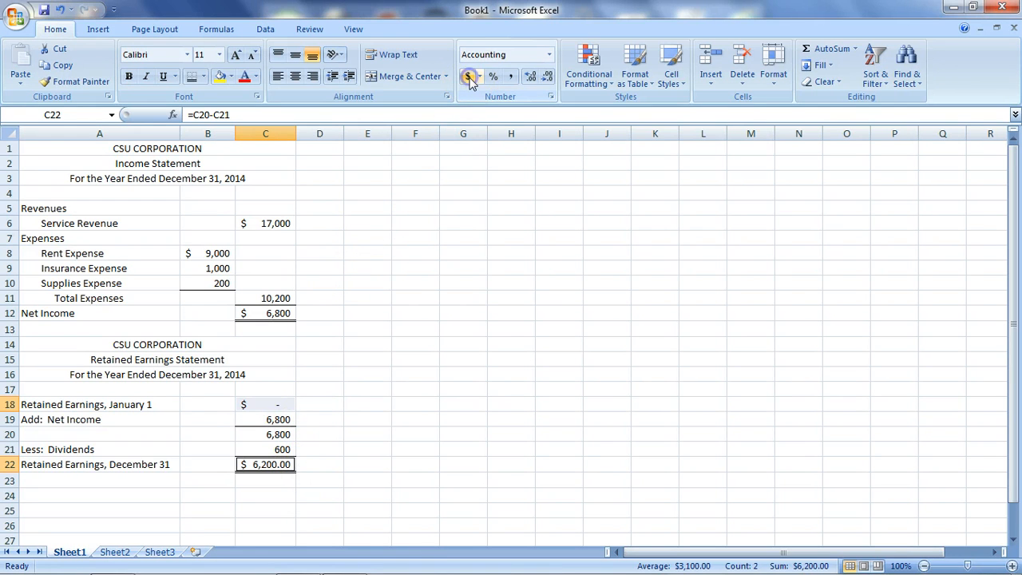
click(548, 77)
click(549, 78)
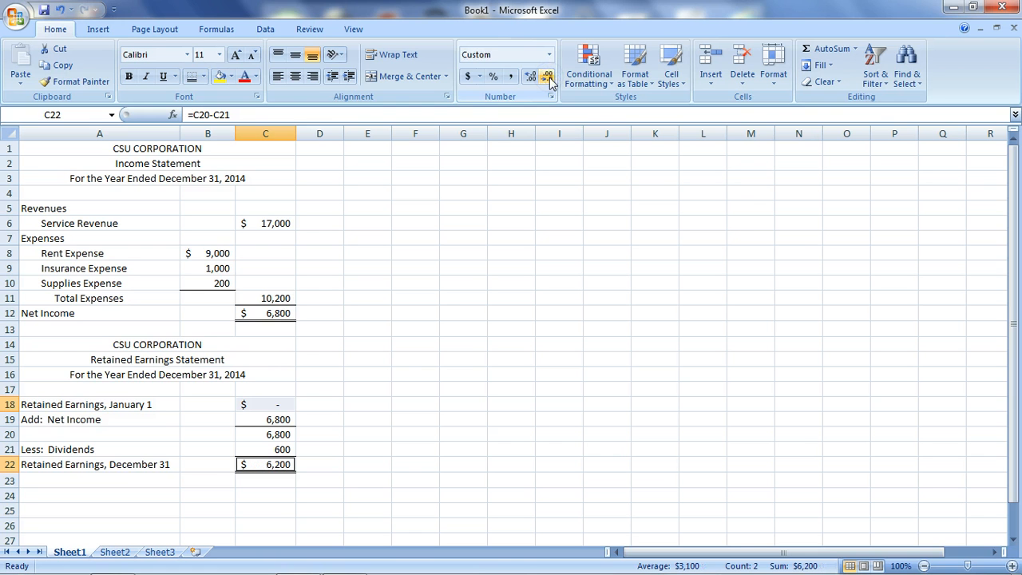
click(373, 477)
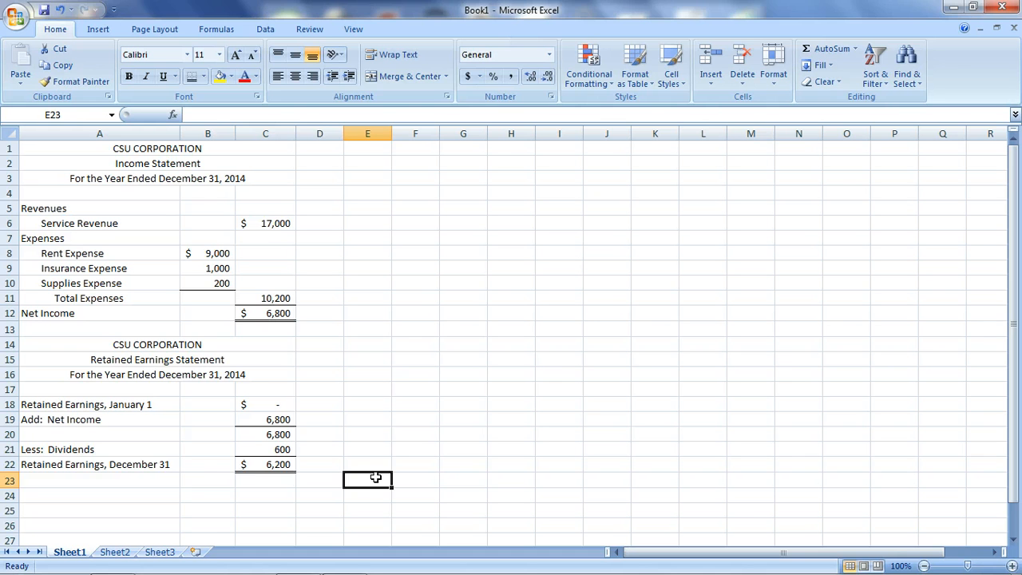
Step: Copy the three-line income statement heading from rows 1 to 3 and paste it at A24 for another statement
click(163, 495)
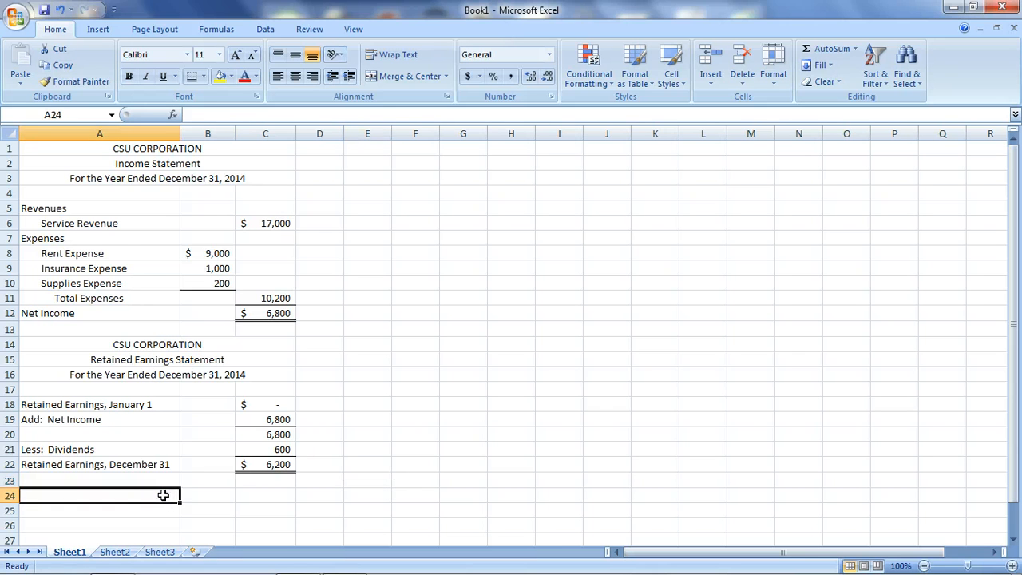
click(190, 144)
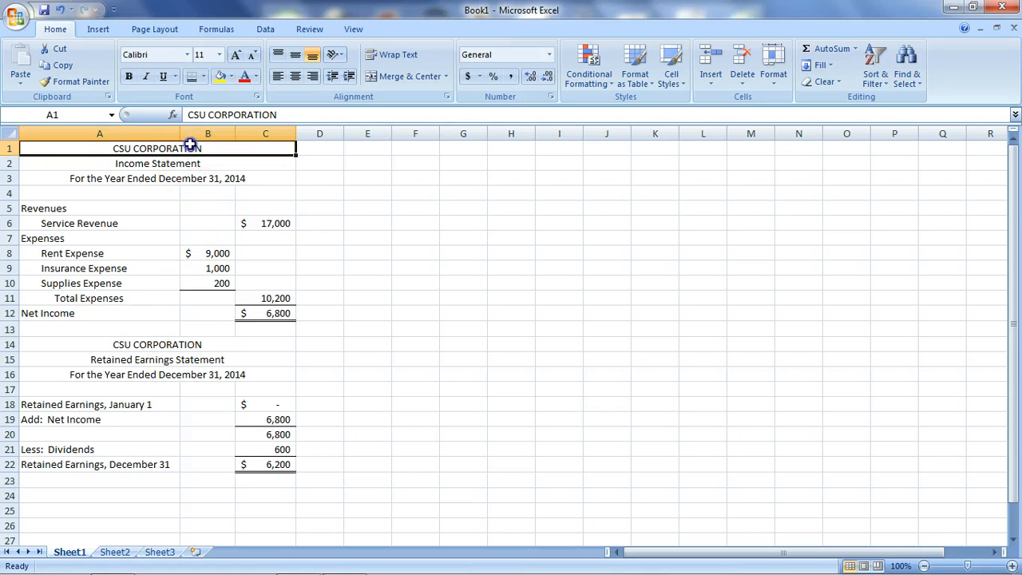
drag(190, 145, 192, 176)
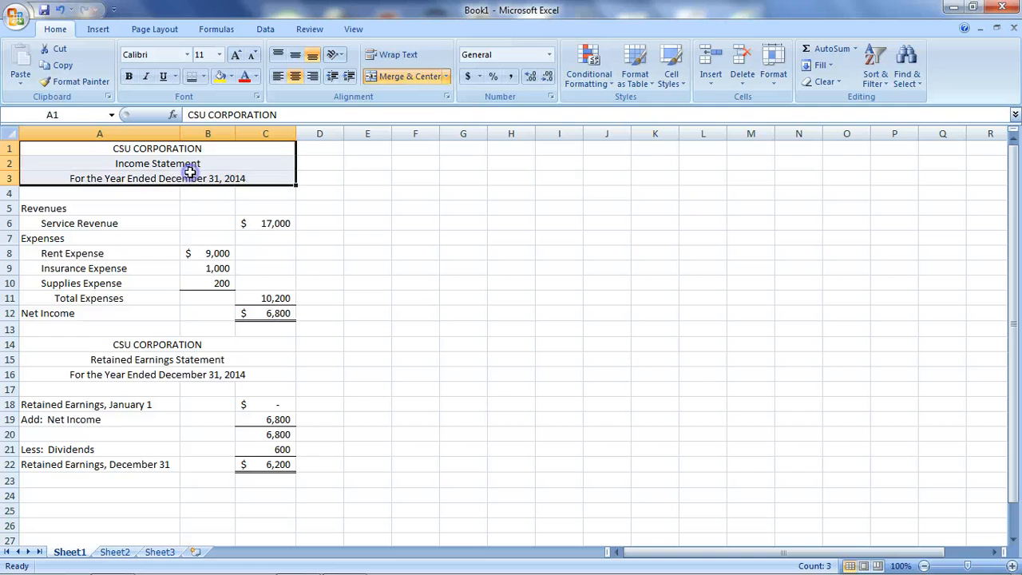
right_click(191, 170)
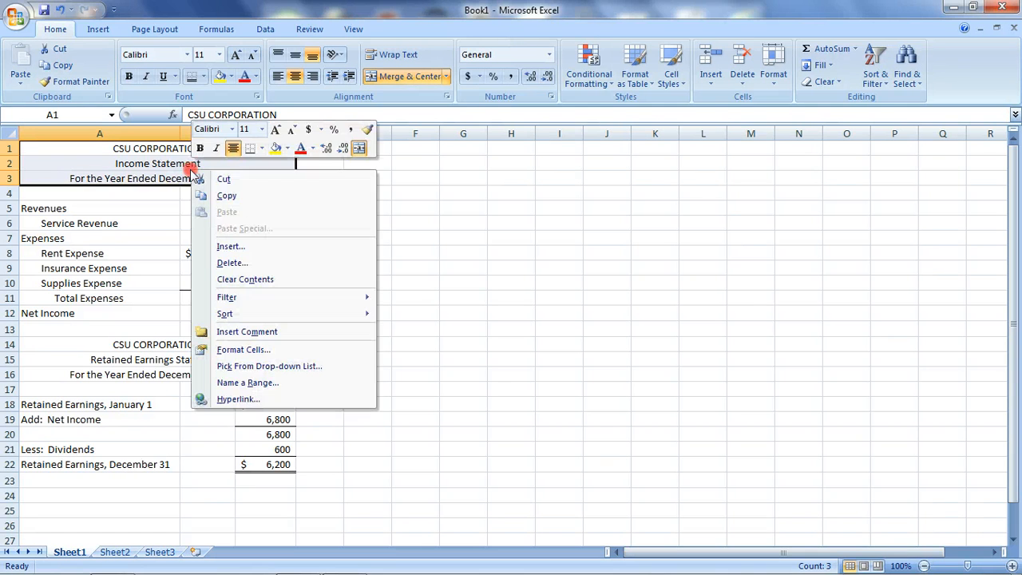
click(223, 197)
click(110, 494)
right_click(112, 496)
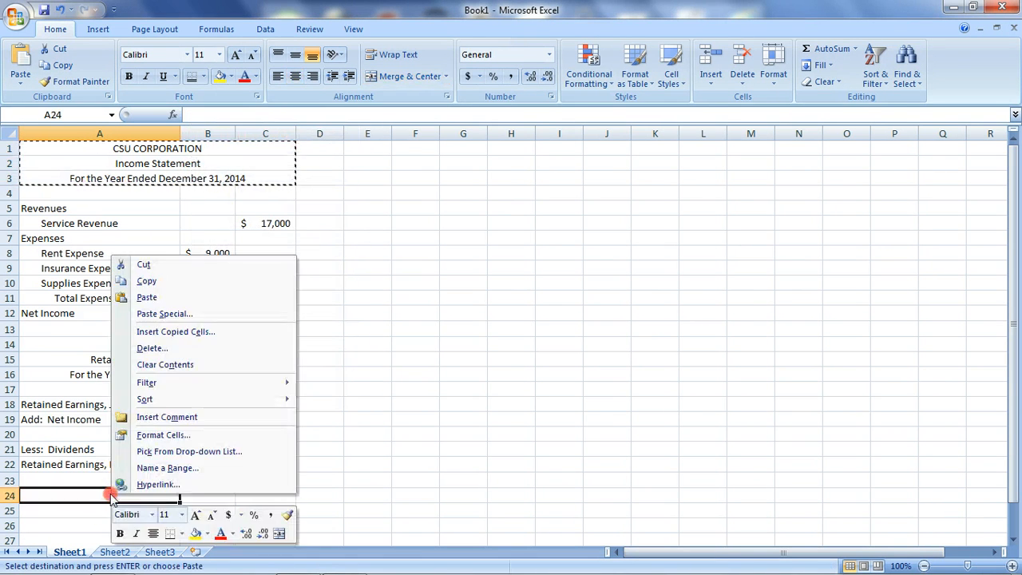
click(146, 297)
click(506, 431)
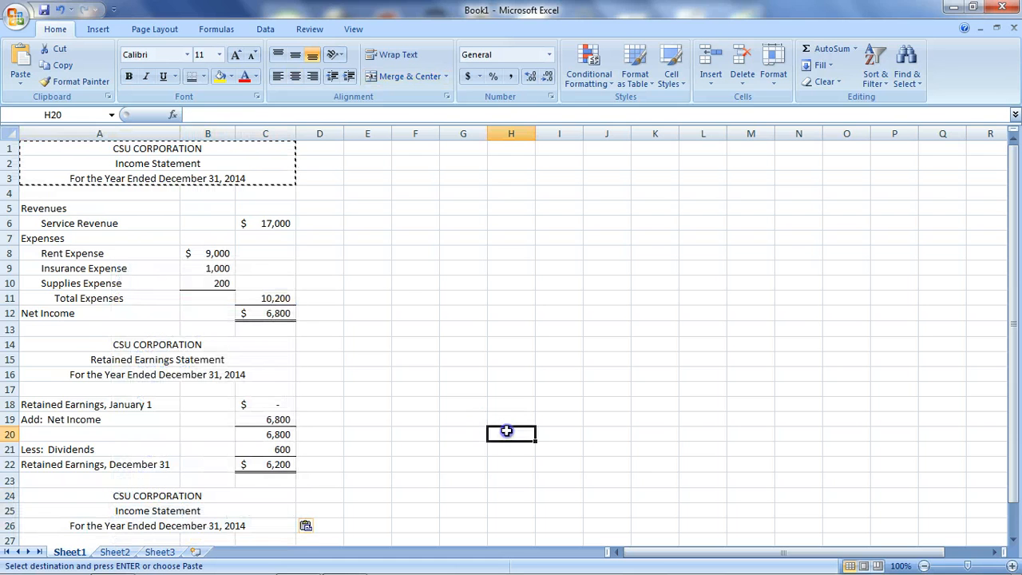
drag(1013, 258, 1017, 350)
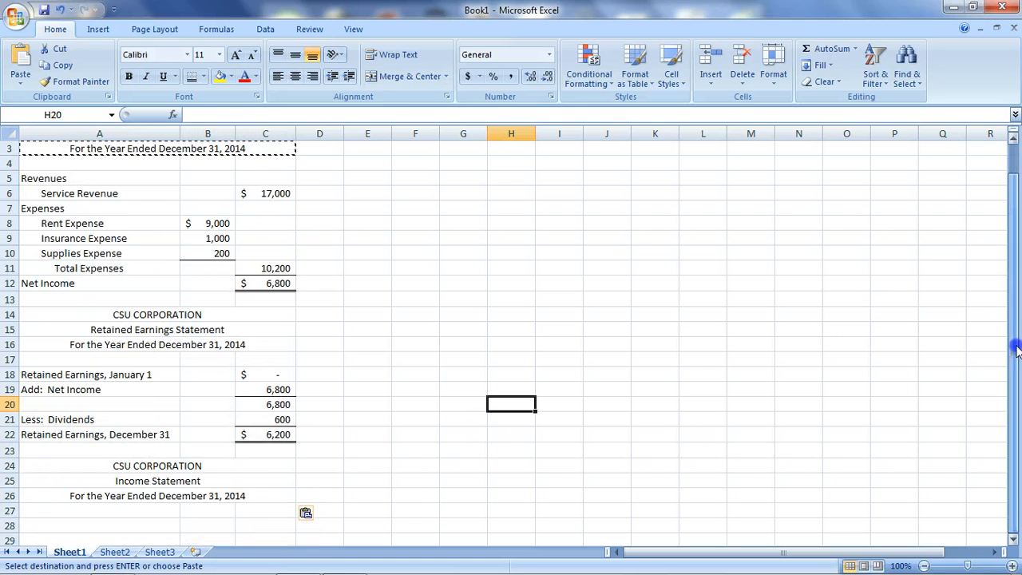
Step: Change the second line of the pasted heading in A25 to Balance Sheet
click(241, 481)
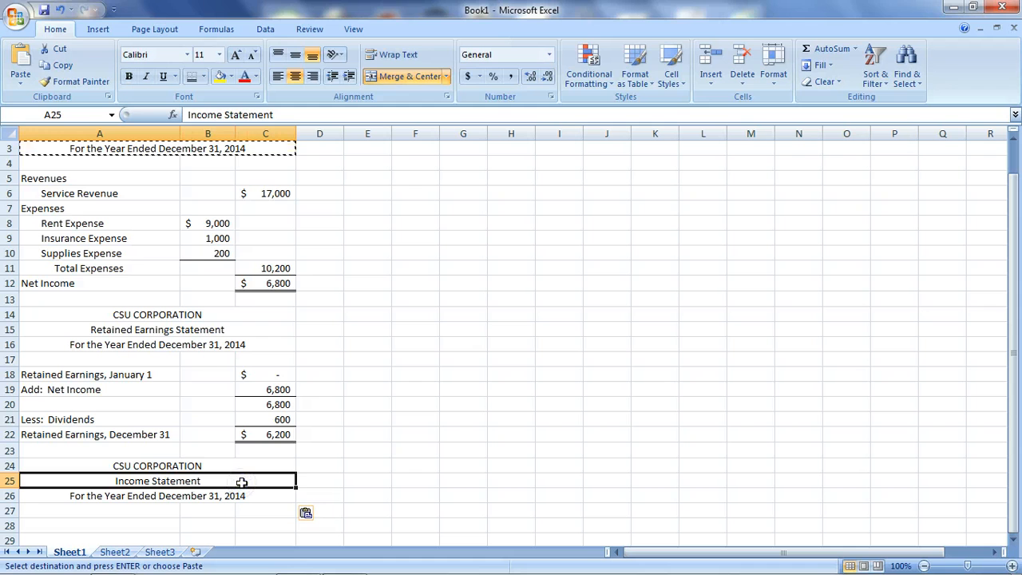
text(Balance Sh)
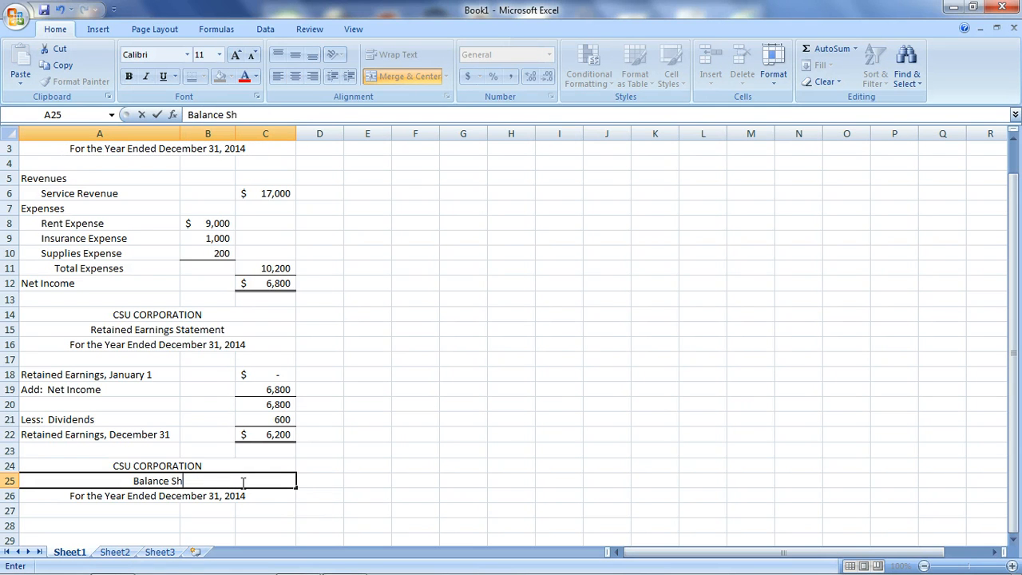
text(eet)
key(Return)
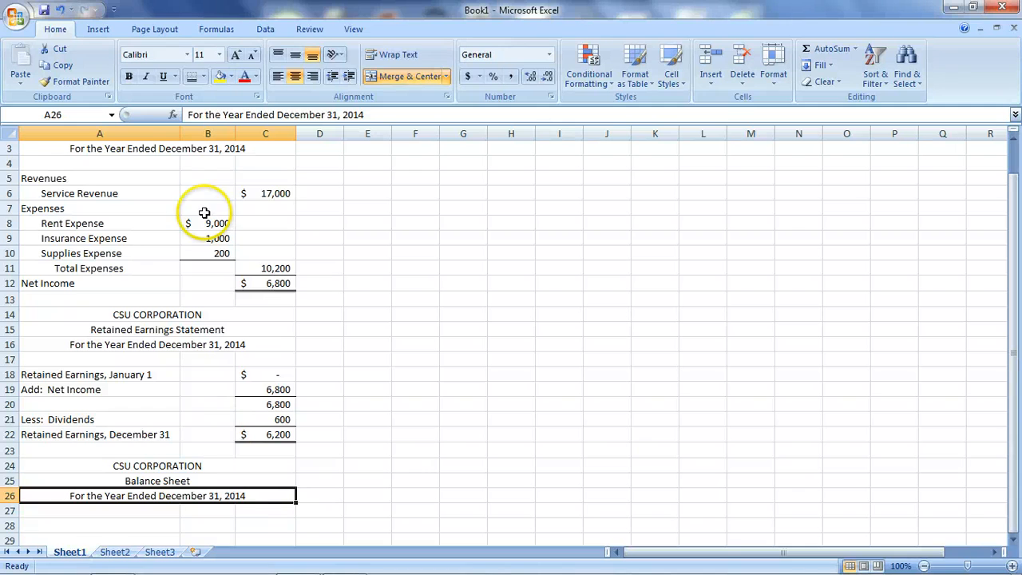
Step: Edit the date line of the balance sheet heading in A26 to read At December 31, 2014
click(246, 114)
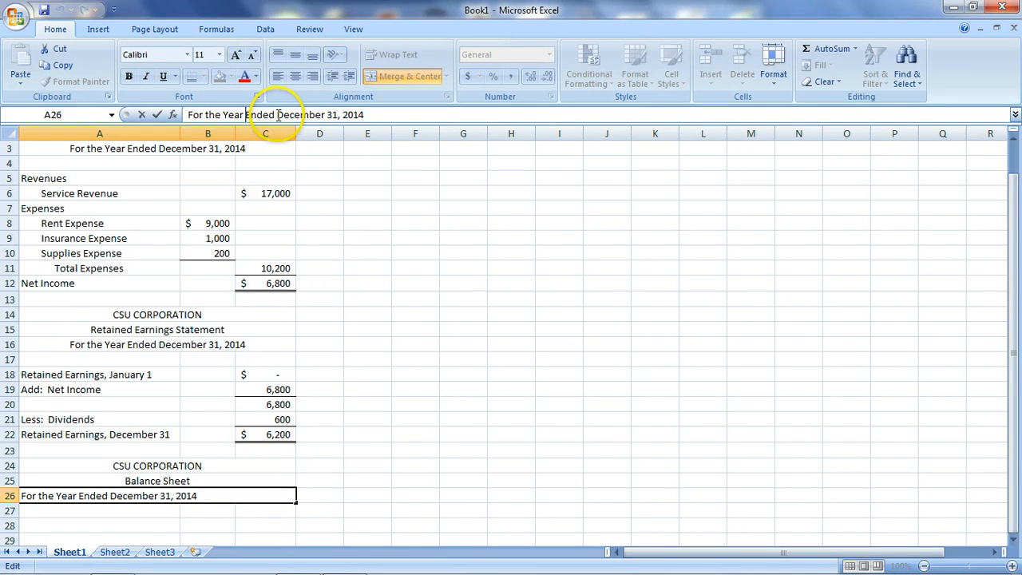
click(277, 115)
key(BackSpace)
key(BackSpace)
key(BackSpace)
key(BackSpace)
key(BackSpace)
key(BackSpace)
key(BackSpace)
key(BackSpace)
key(BackSpace)
key(BackSpace)
key(BackSpace)
key(BackSpace)
key(BackSpace)
key(BackSpace)
key(BackSpace)
key(BackSpace)
key(BackSpace)
key(BackSpace)
key(BackSpace)
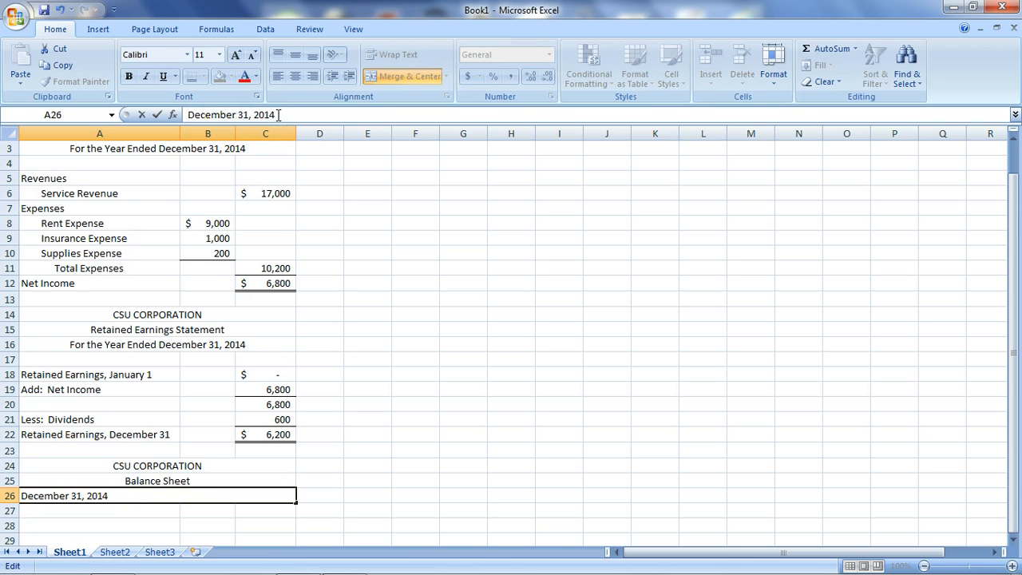
text(At)
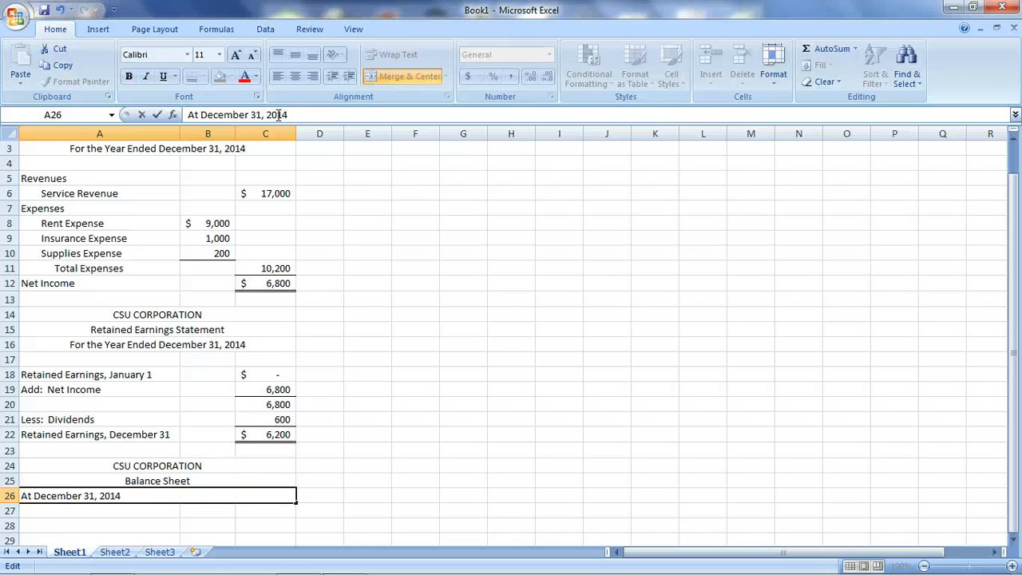
click(293, 114)
key(Return)
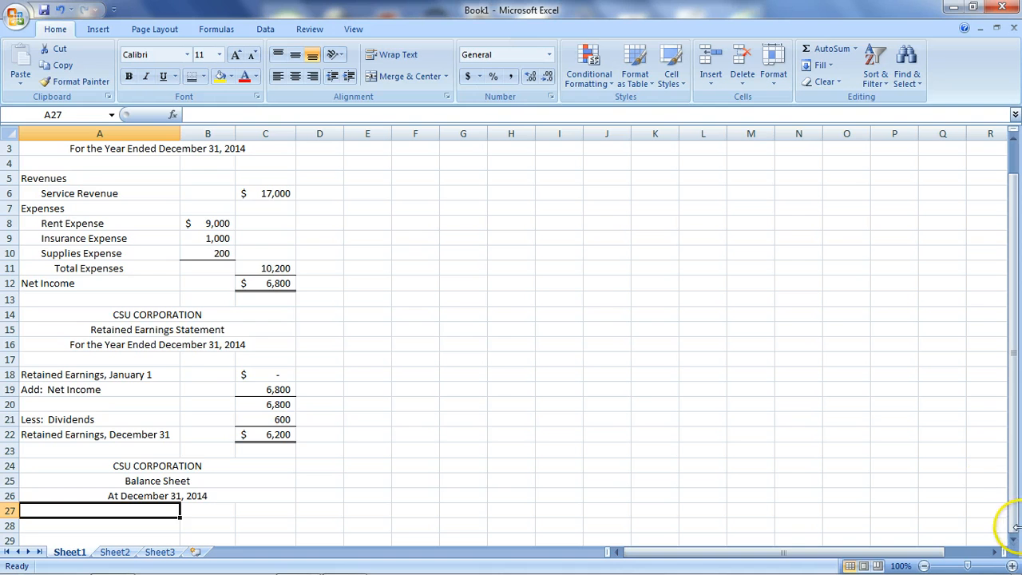
Step: Enter the section heading Assets in A28 and make it bold and underlined
drag(1014, 542, 1014, 542)
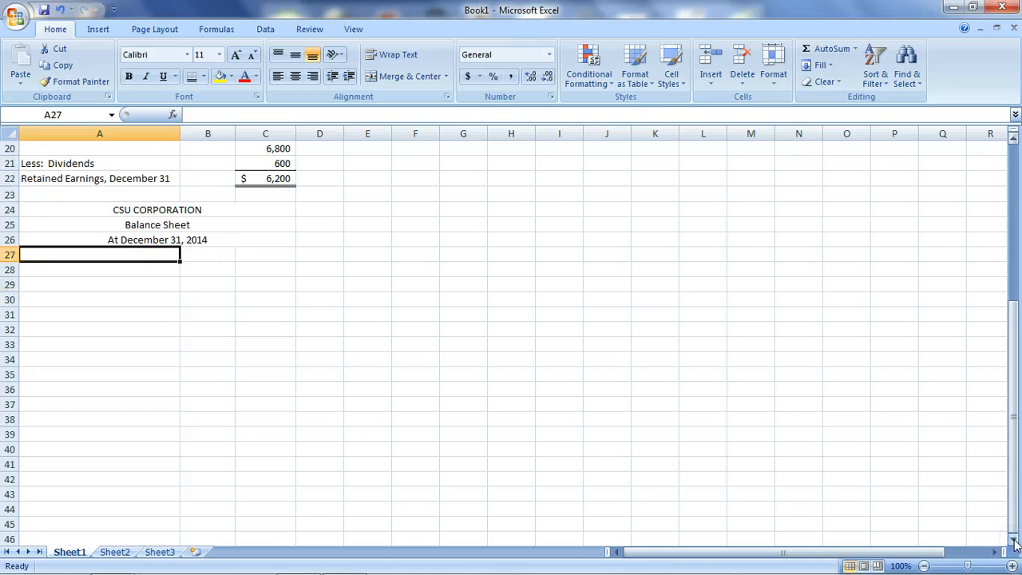
click(121, 269)
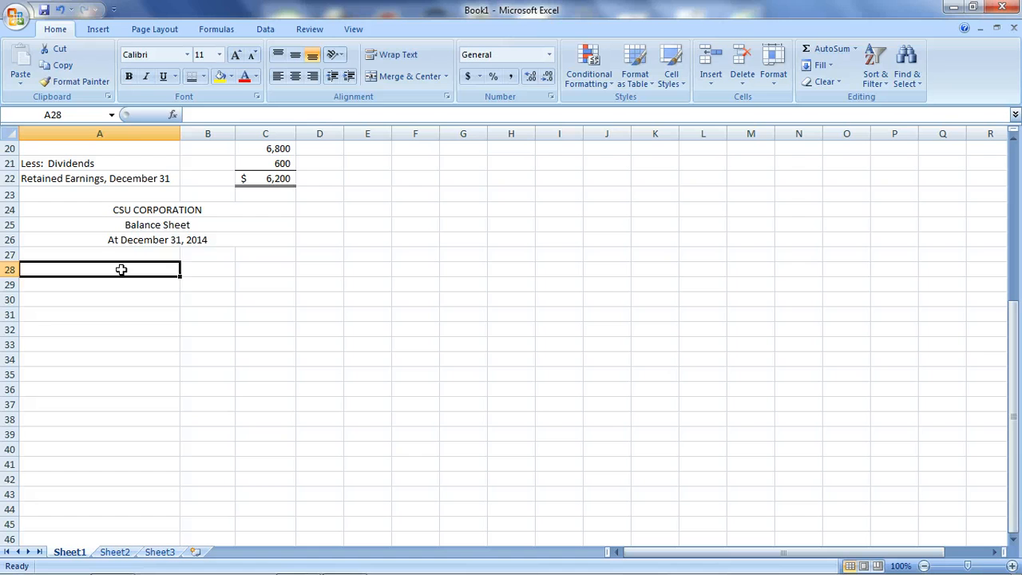
text(Assets)
key(Return)
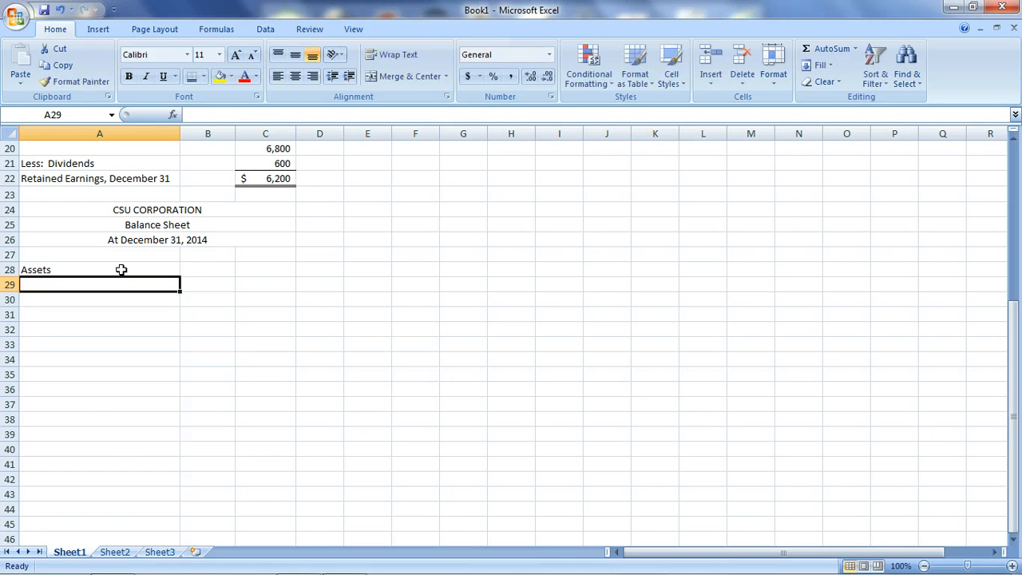
click(122, 269)
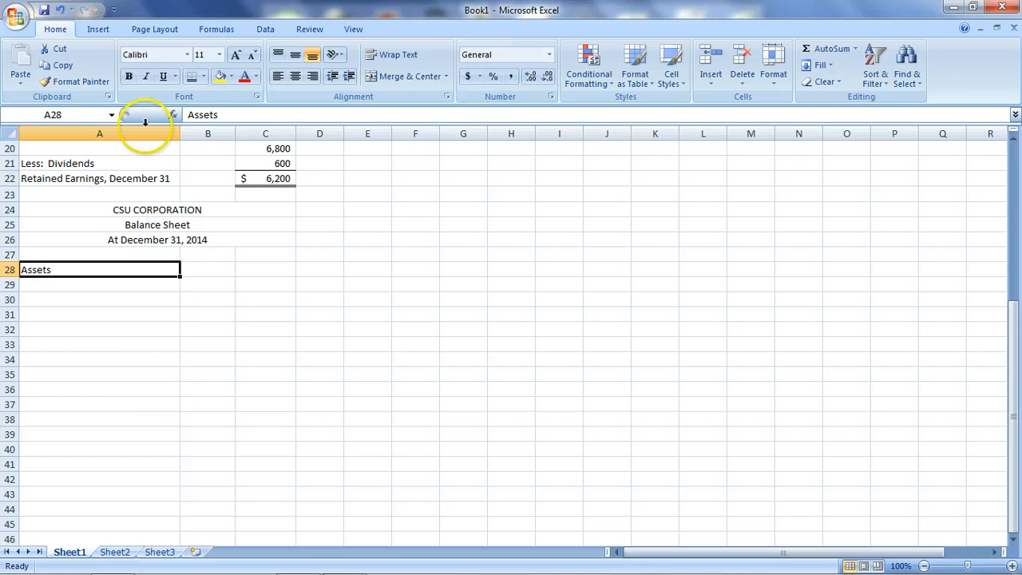
click(129, 77)
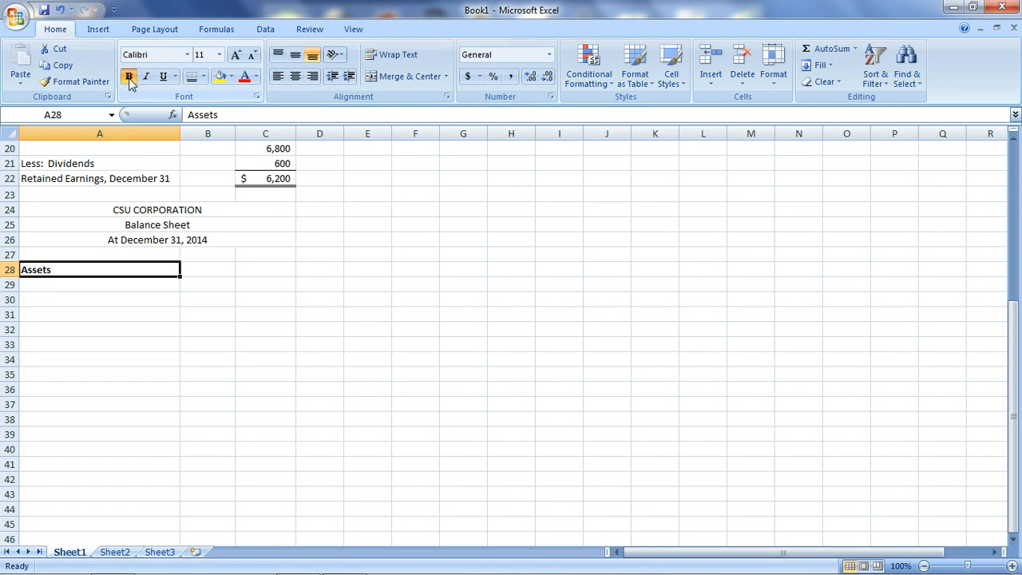
click(163, 76)
click(151, 323)
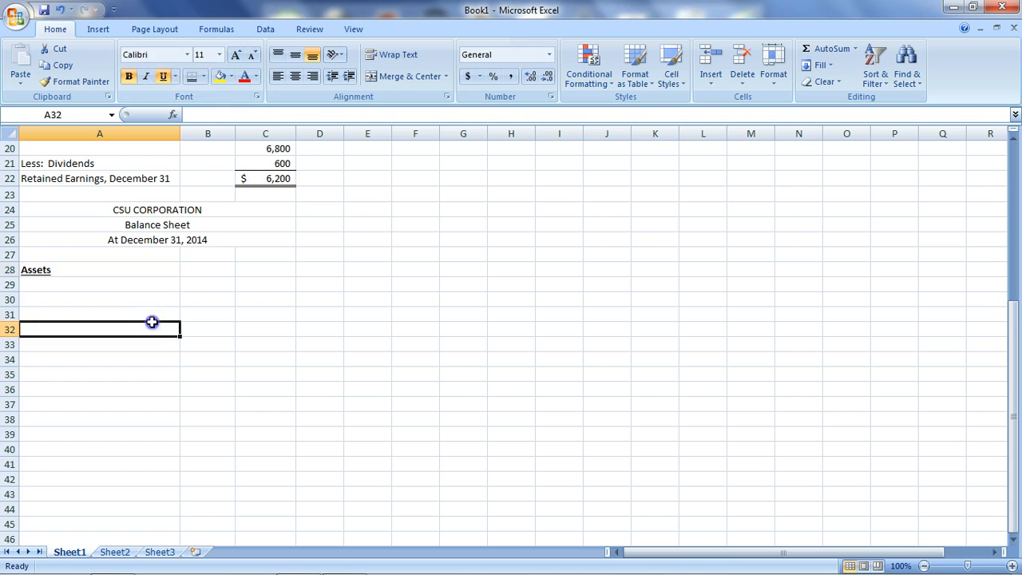
Step: Merge and center the Assets heading across A28:C28
click(137, 270)
drag(137, 270, 252, 273)
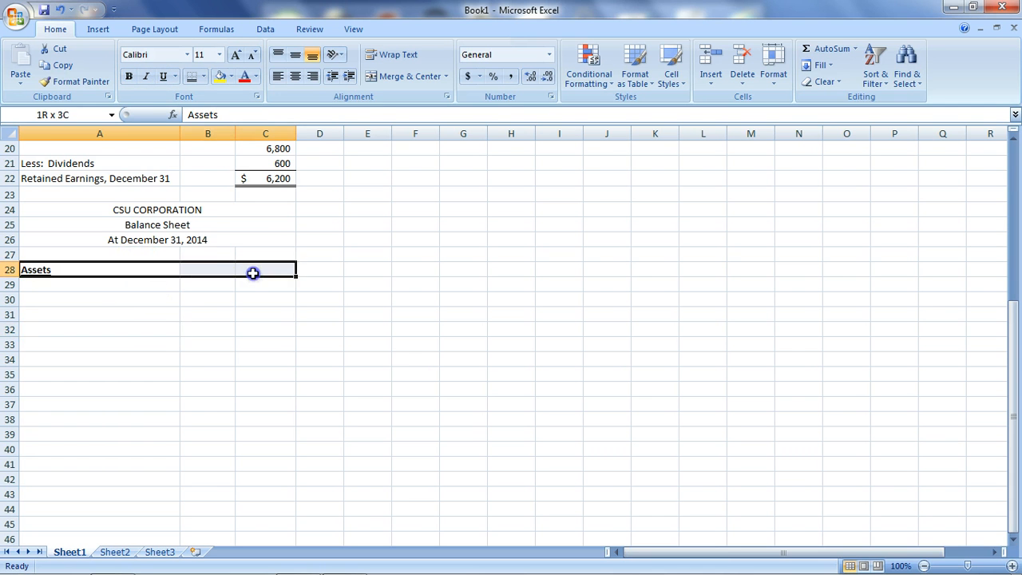
click(129, 345)
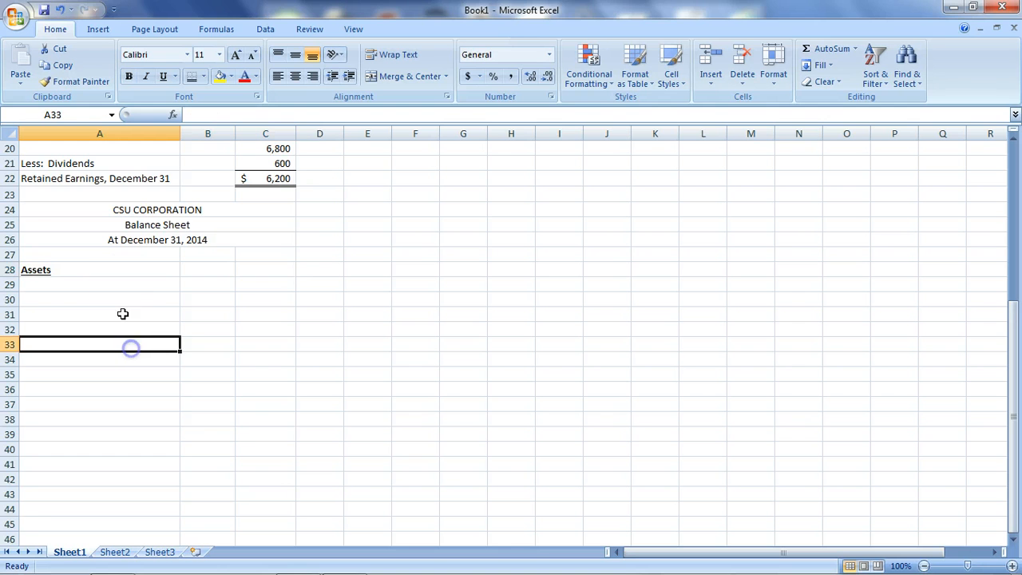
click(117, 269)
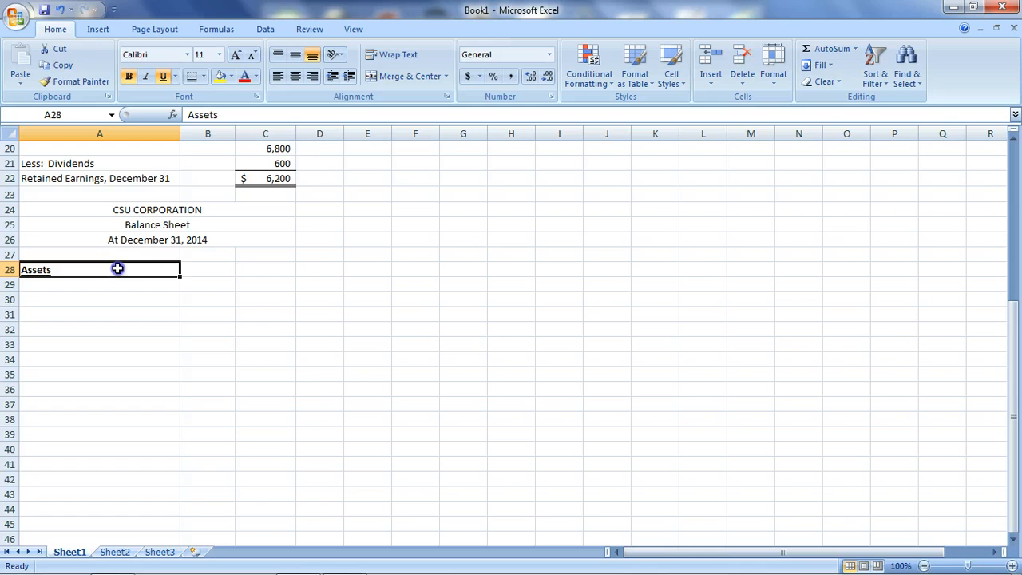
drag(117, 269, 279, 269)
click(409, 76)
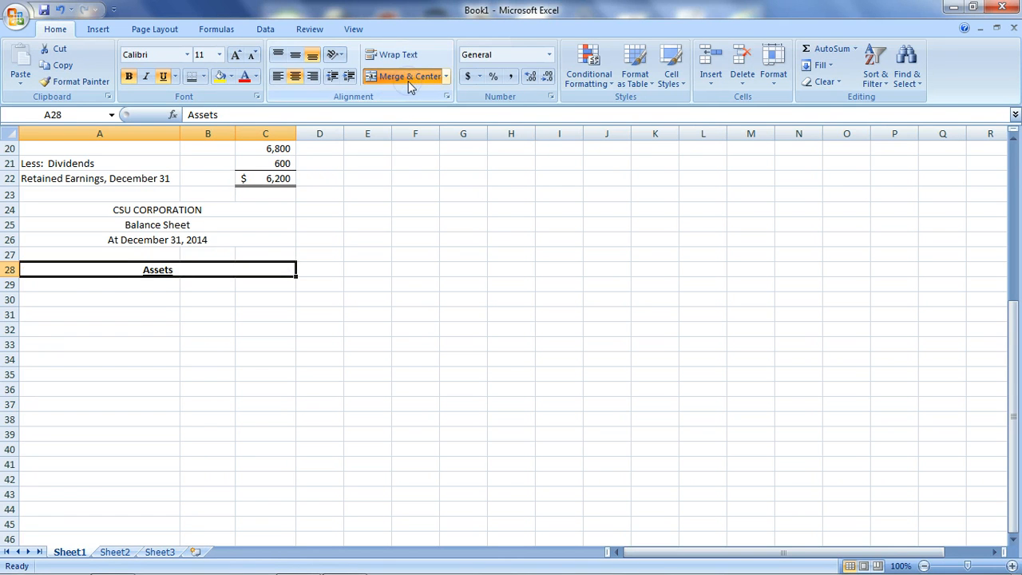
Step: Enter the labels Cash, Accounts Receivable, Supplies, Equipment and Total Assets in A29 through A33
click(148, 285)
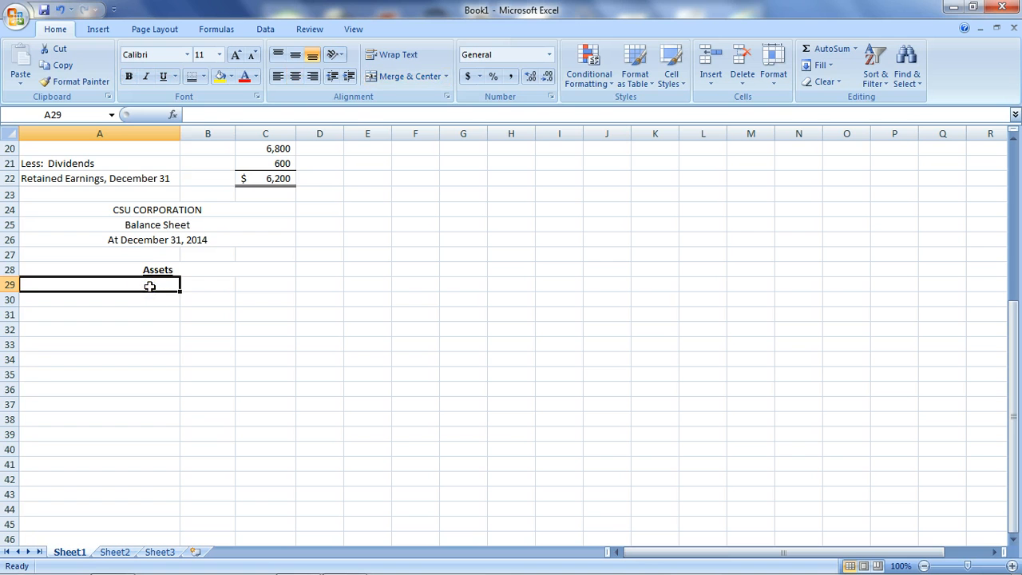
text(Cash)
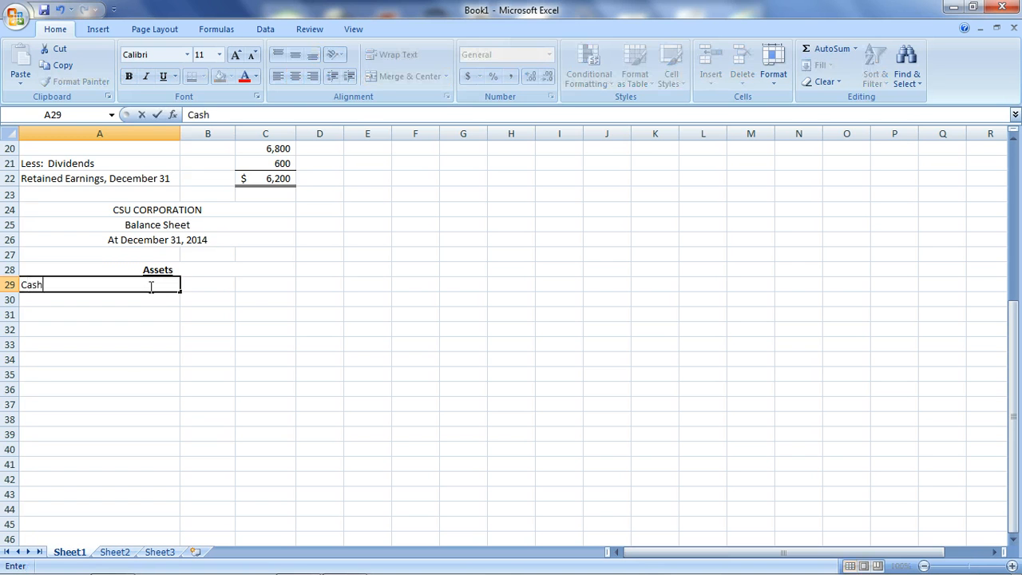
key(Return)
text(Accounts Receivable)
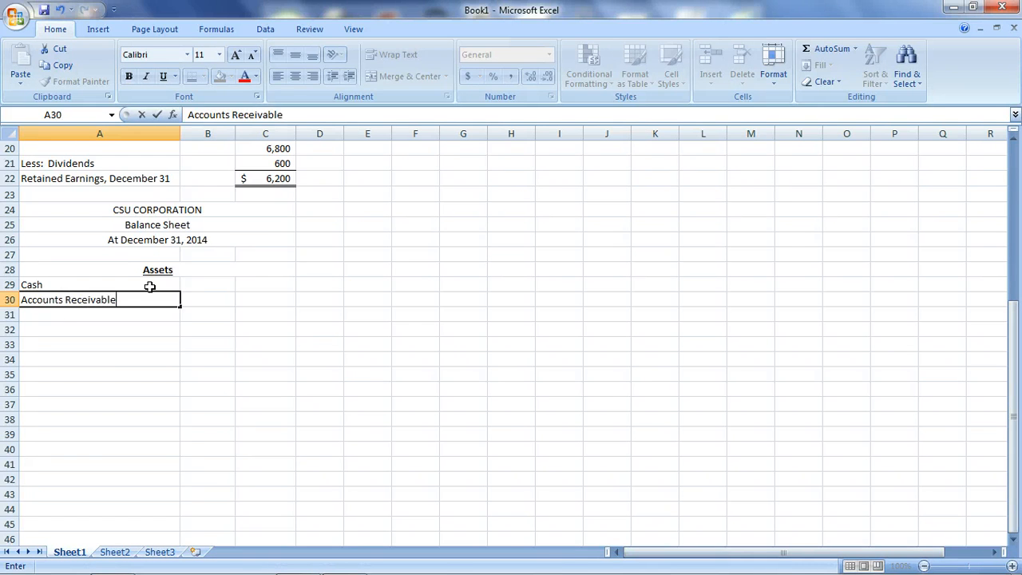
key(Return)
text(Supplie)
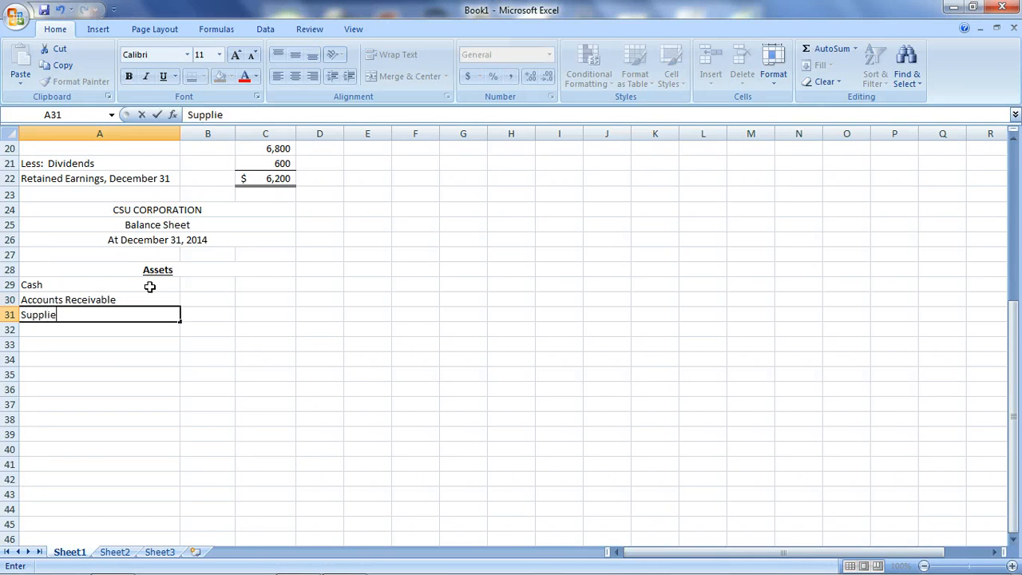
text(s)
key(Return)
text(Equipm)
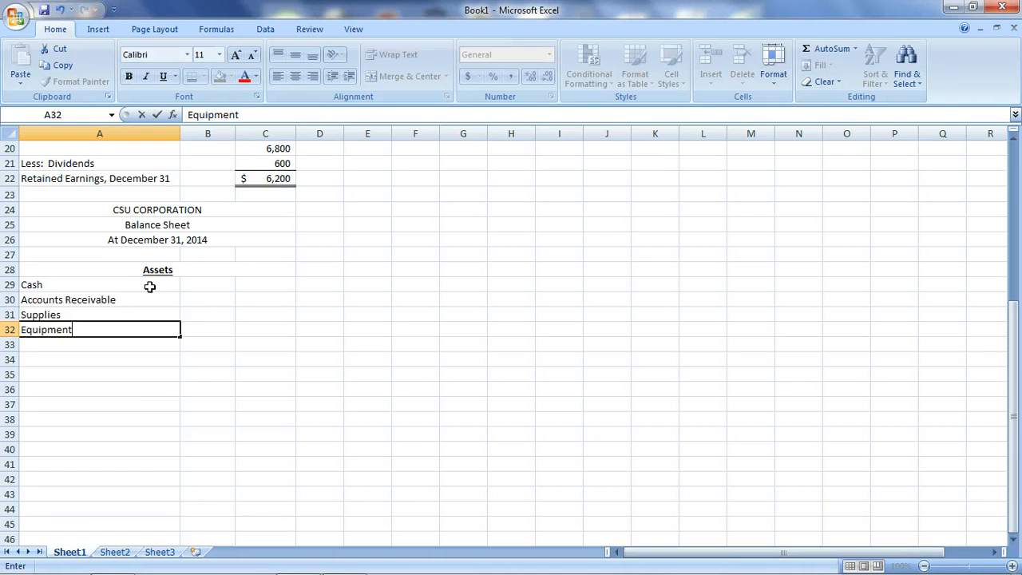
text(ent)
key(Return)
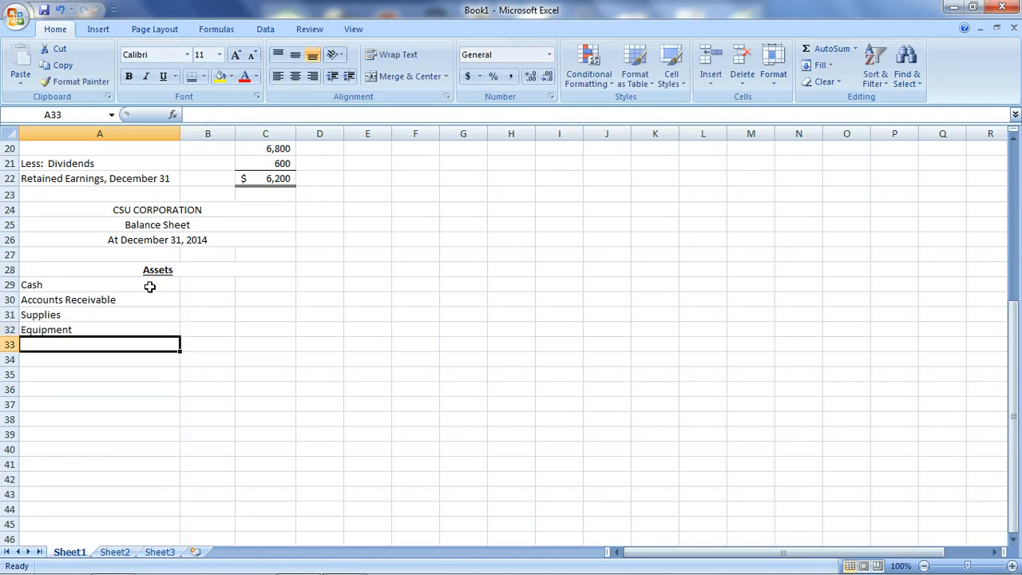
text(tota)
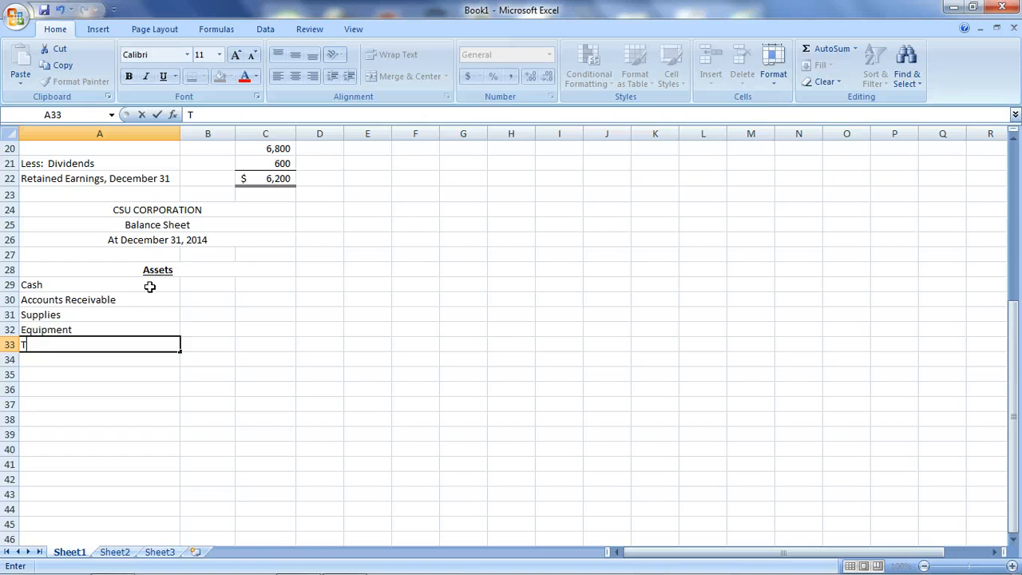
text(otal Assets)
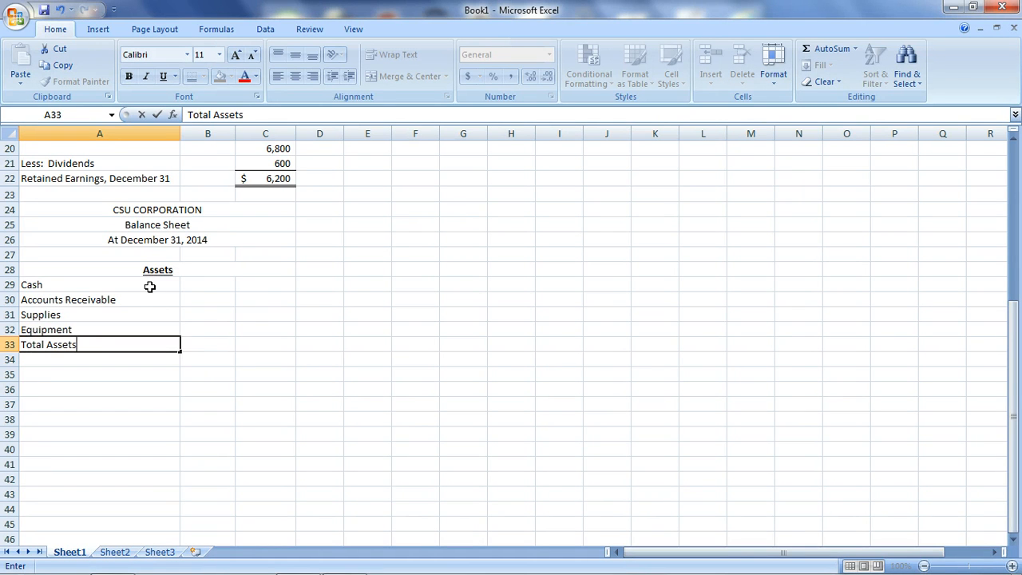
Step: Enter the asset amounts 1400, 1800, 4000 and 16000 in C29 through C32
click(258, 285)
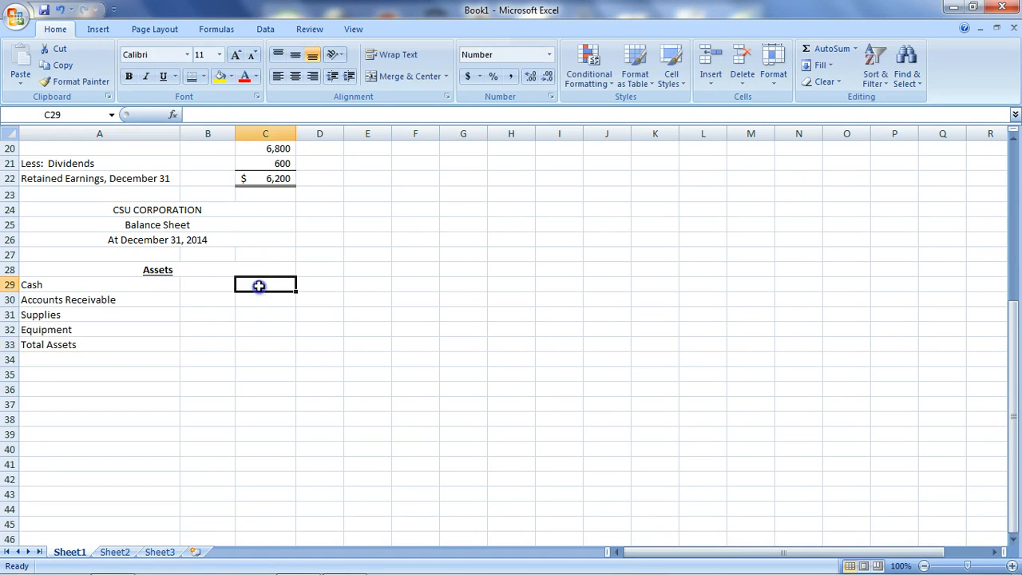
text(1400)
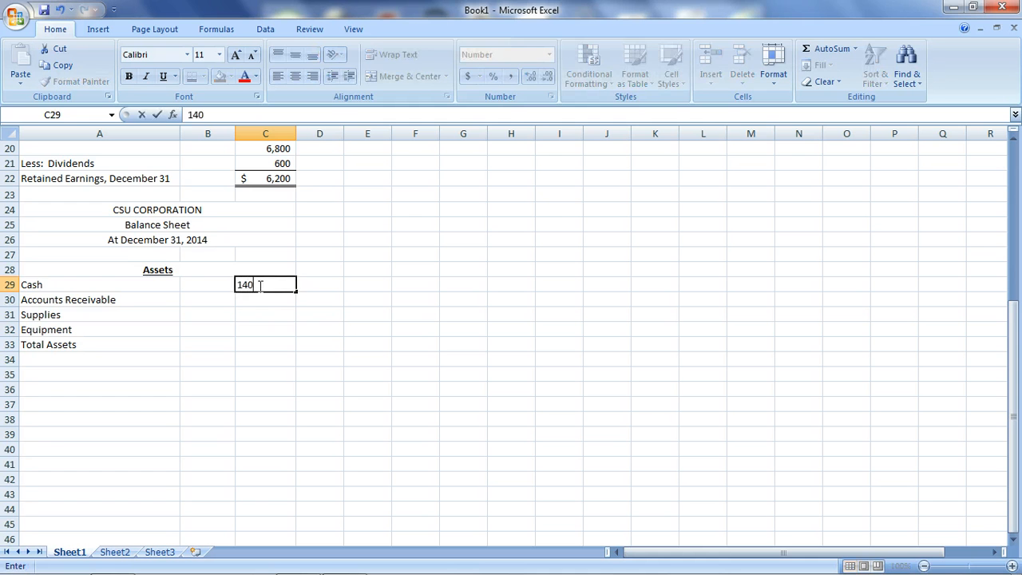
key(Return)
text(1,800)
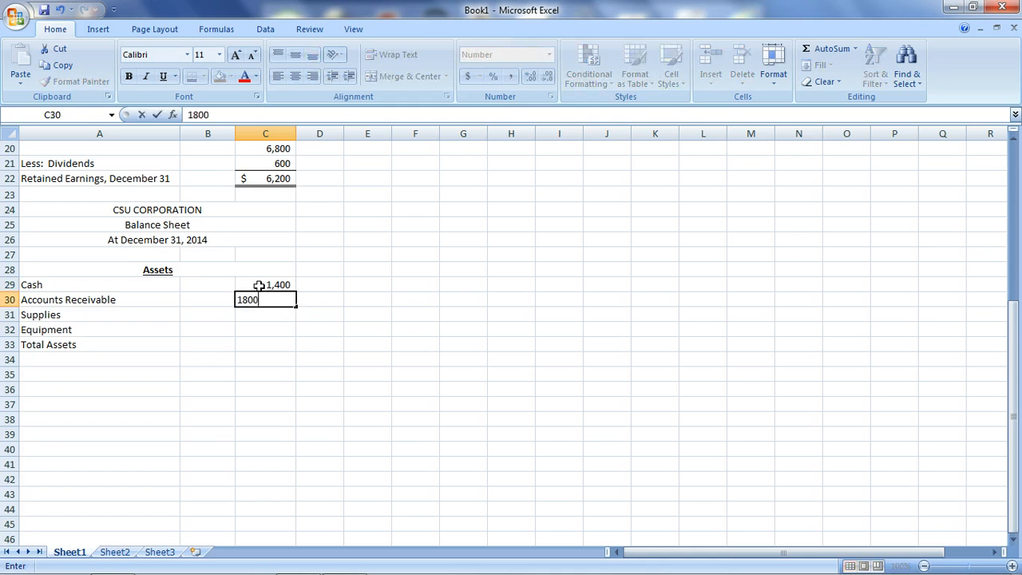
key(Return)
text(4,0)
text(000)
key(Return)
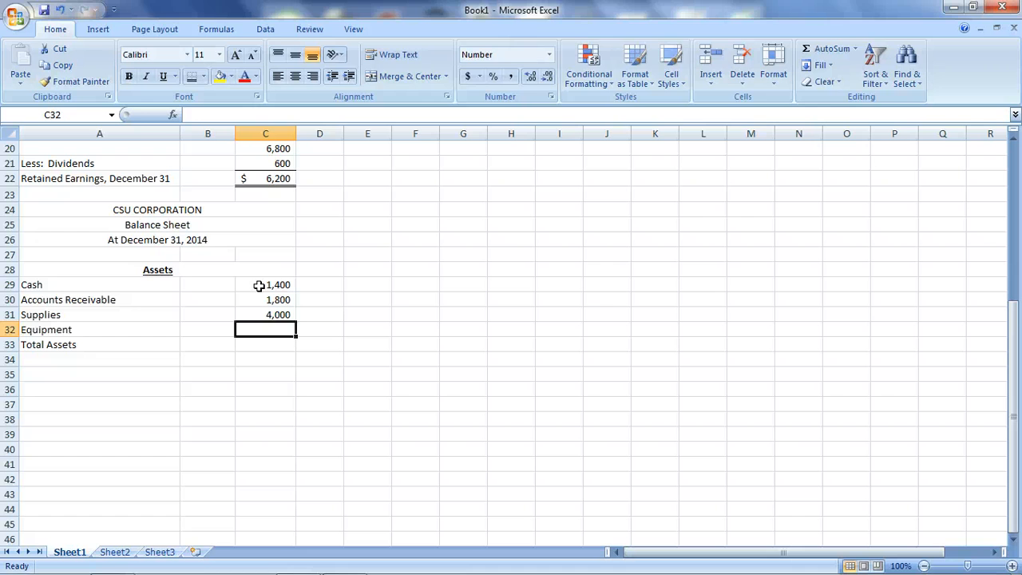
text(16000)
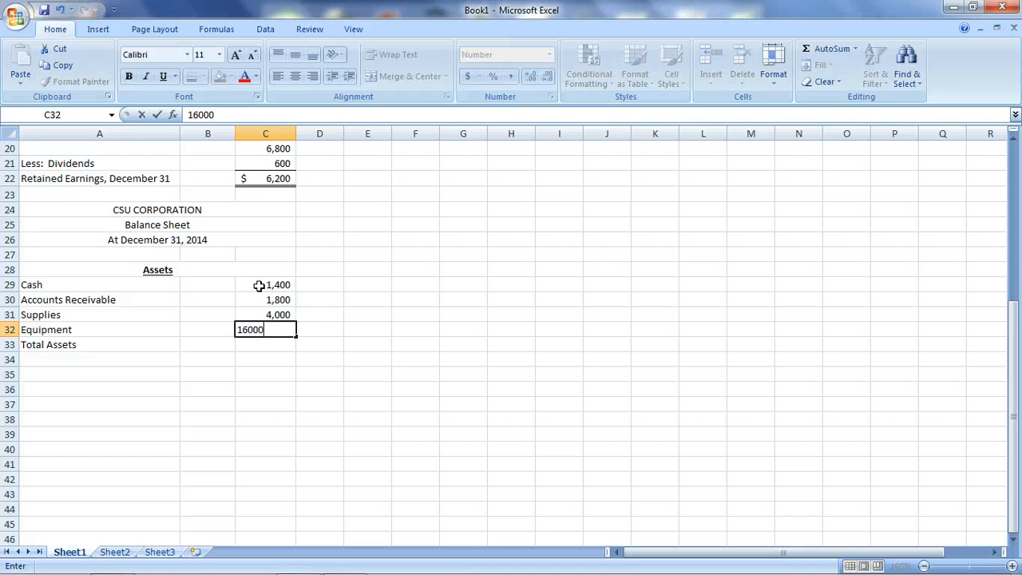
key(Return)
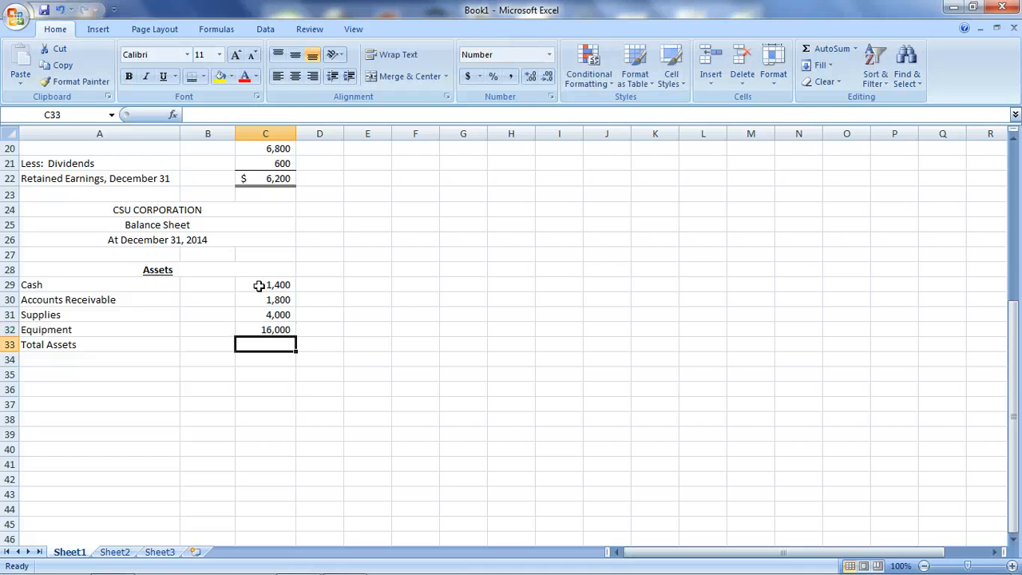
Step: Add a single bottom border under the Equipment amount in C32
click(286, 330)
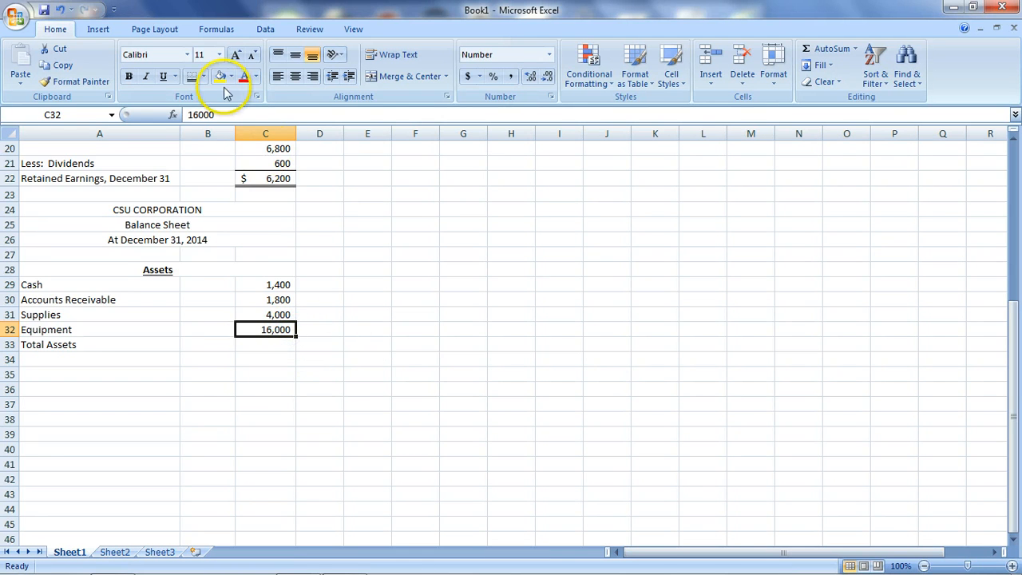
click(203, 76)
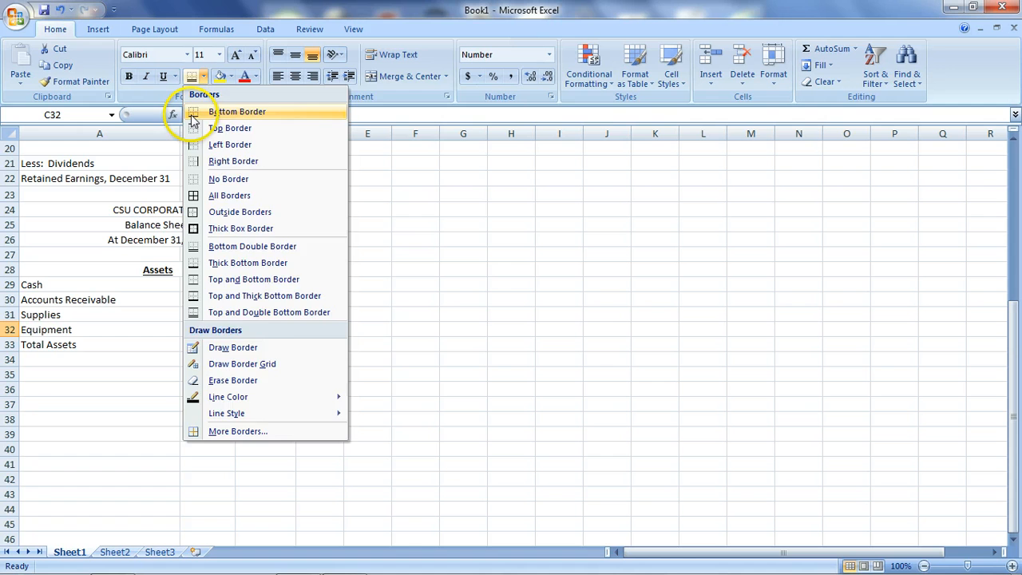
click(195, 112)
click(434, 355)
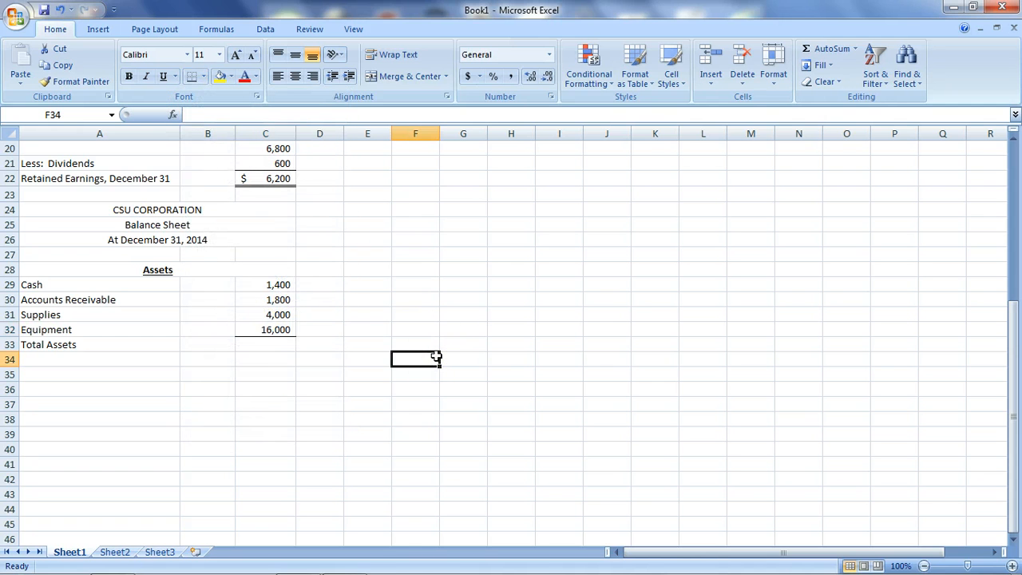
Step: Total the asset amounts C29:C32 in C33 with AutoSum and give that cell a bottom double border
click(284, 344)
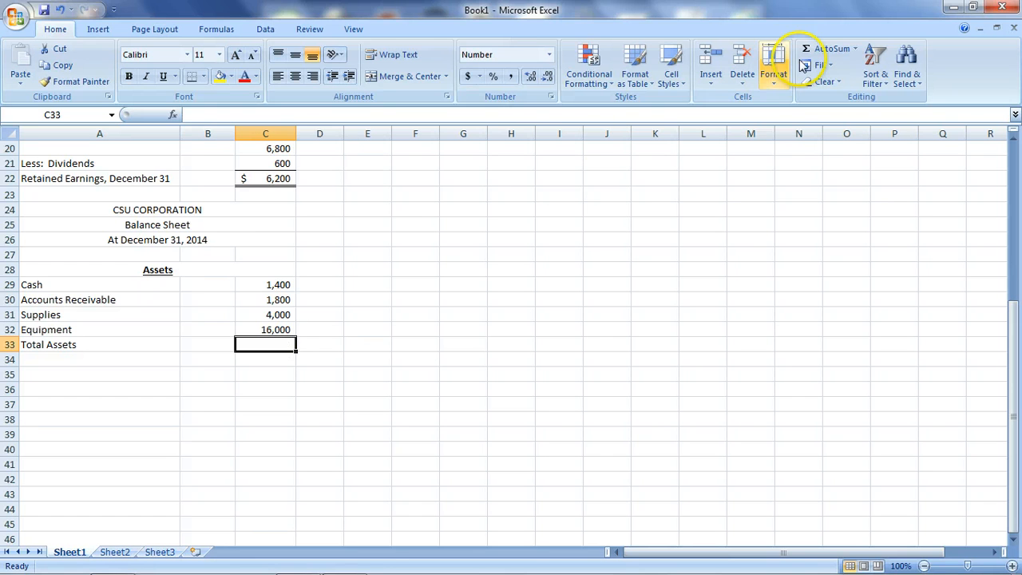
click(828, 52)
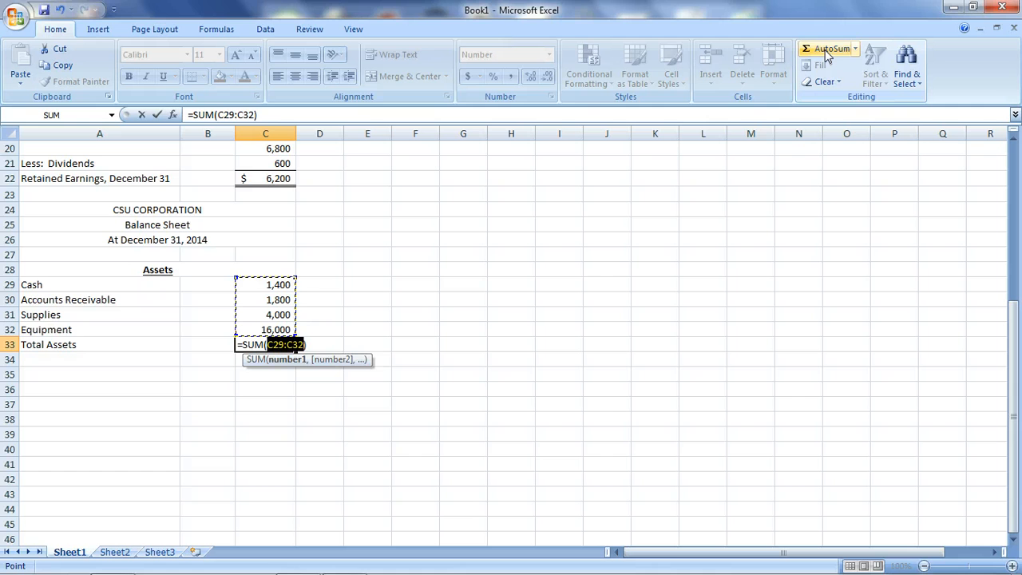
click(825, 50)
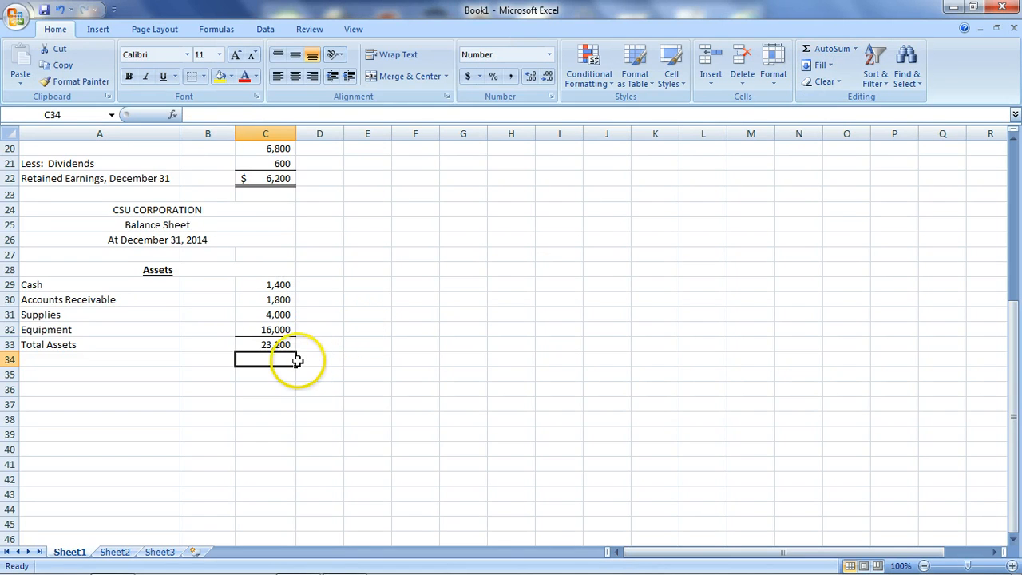
click(285, 345)
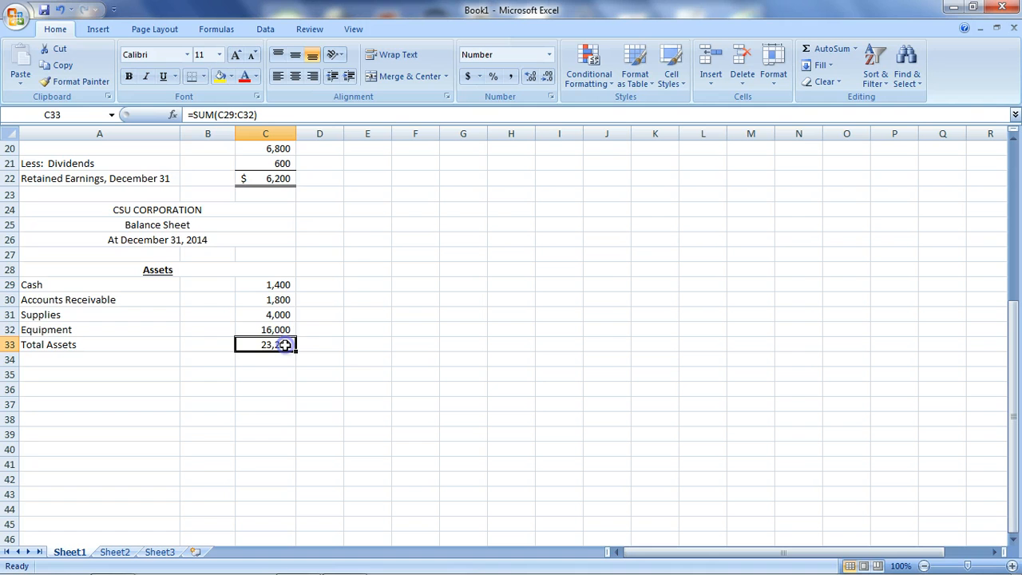
click(204, 77)
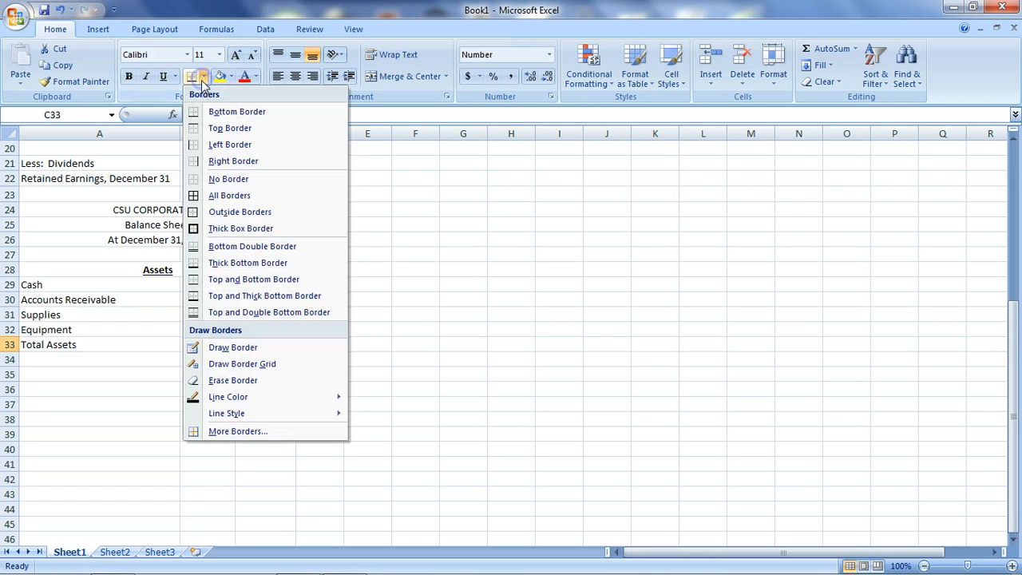
click(209, 248)
Step: Enter the heading Liabilities in A35 in bold and underlined
click(113, 376)
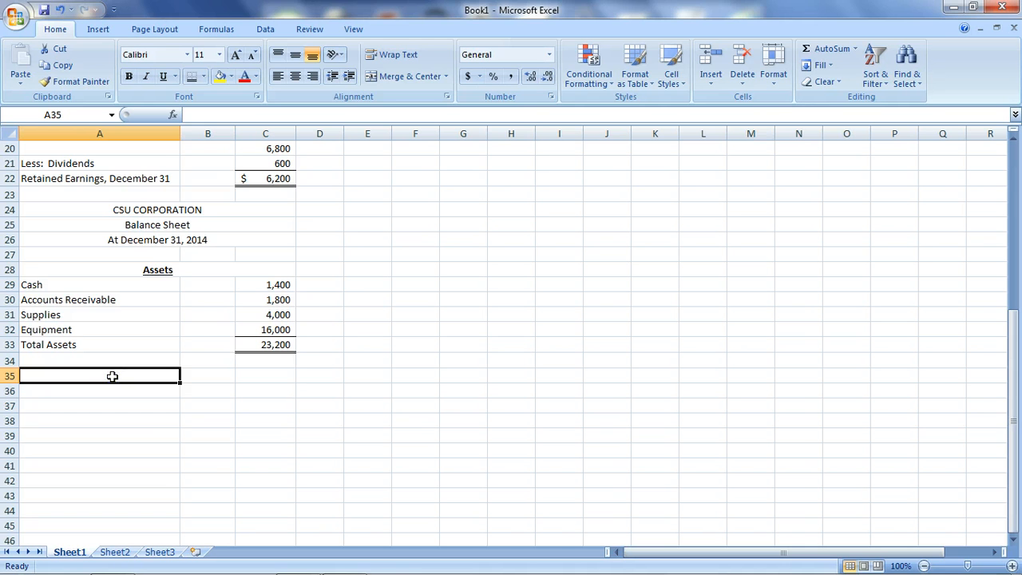
click(261, 284)
click(127, 373)
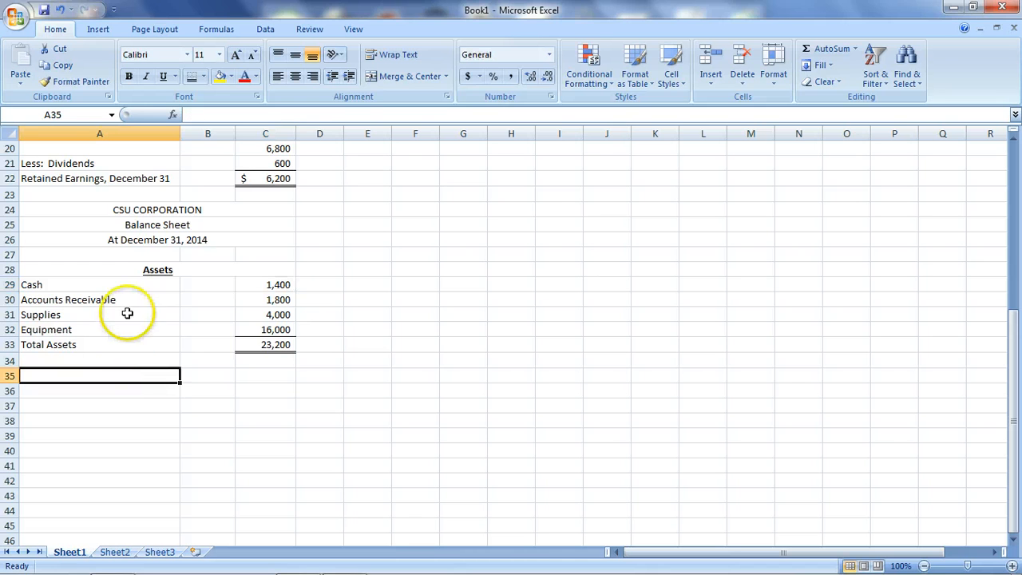
click(130, 75)
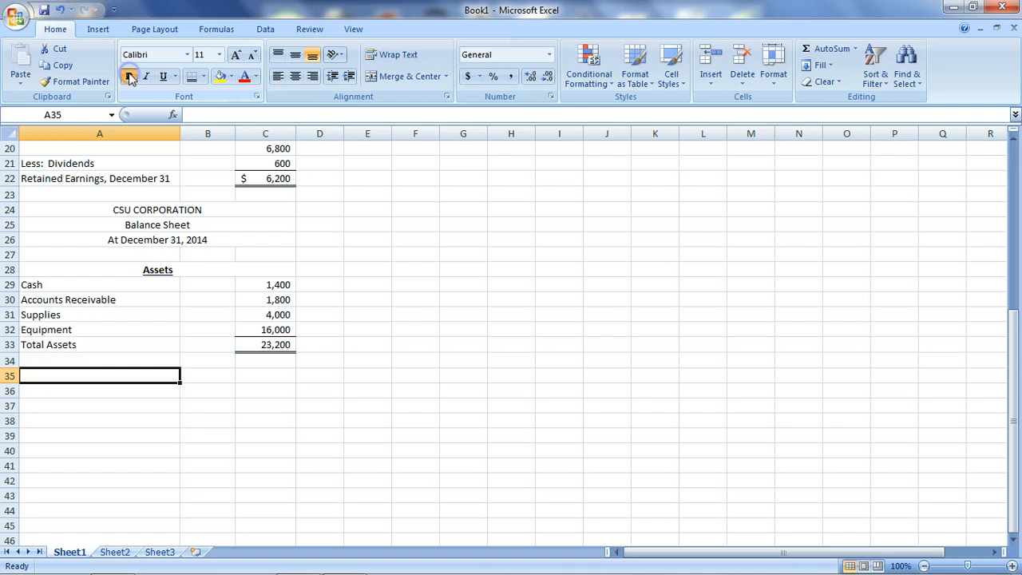
click(166, 79)
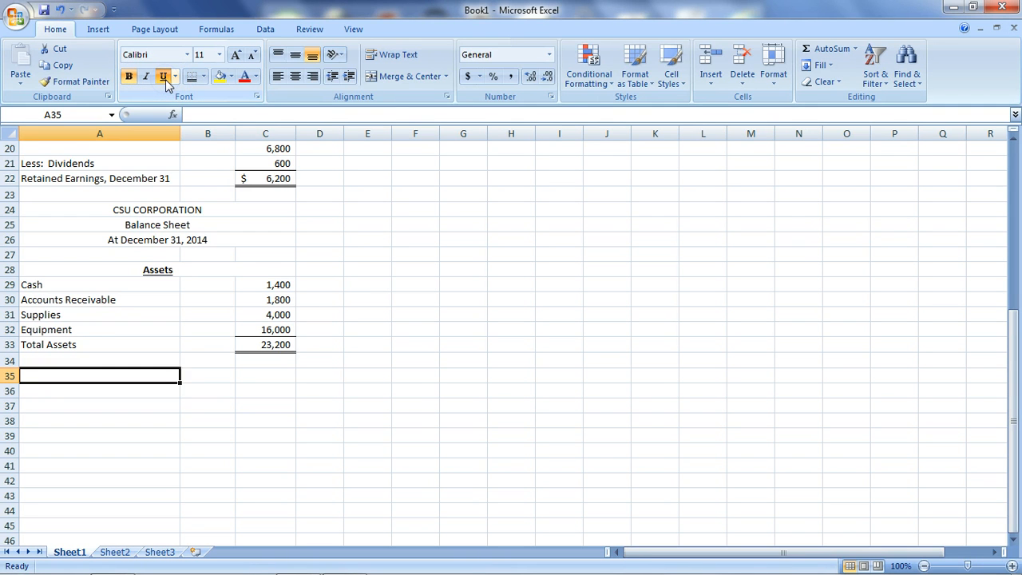
text(Liabilities)
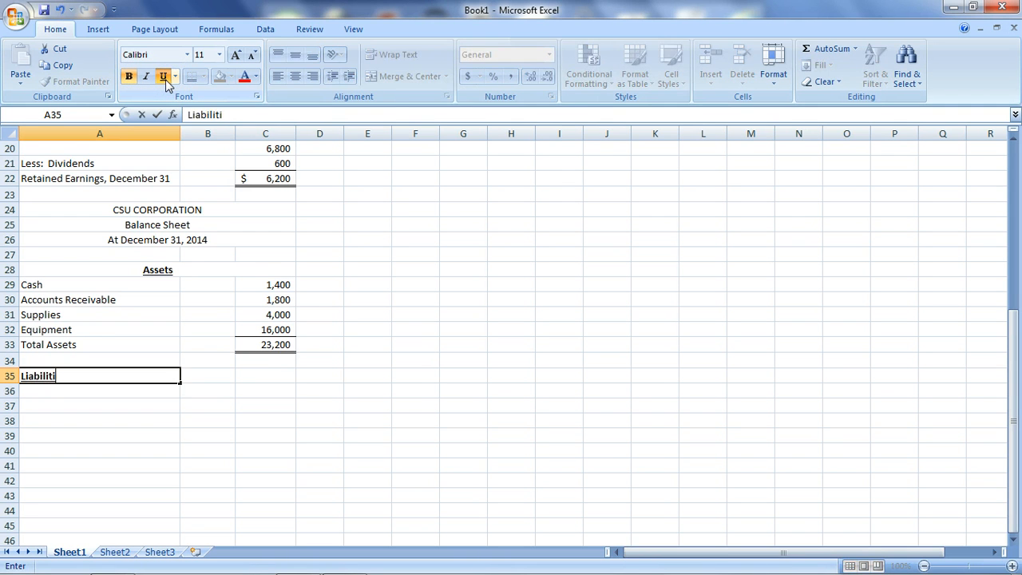
key(Return)
click(113, 403)
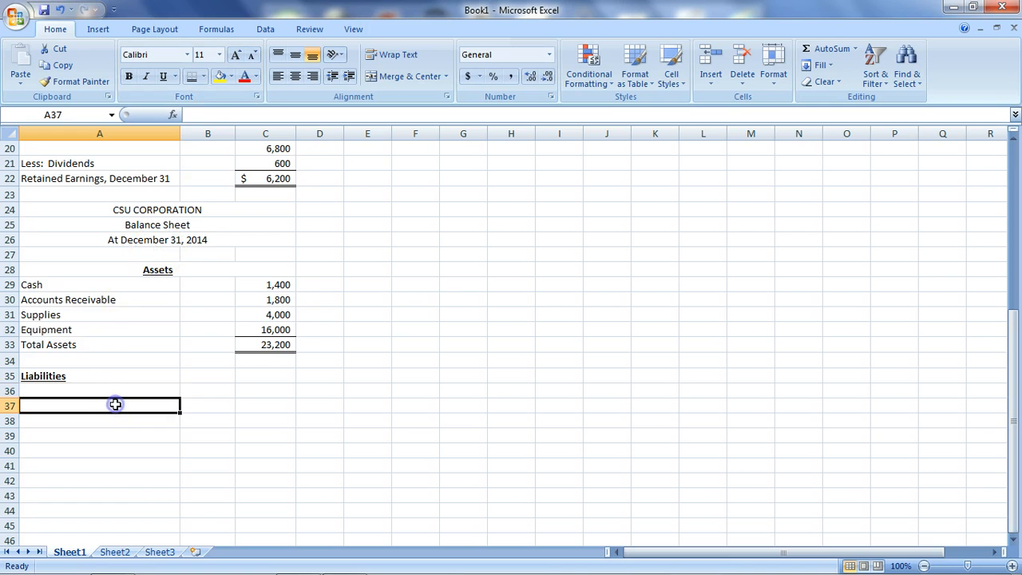
Step: Extend the heading in A35 to read Liabilities and Stockholders' Equity
click(107, 376)
drag(184, 372, 249, 376)
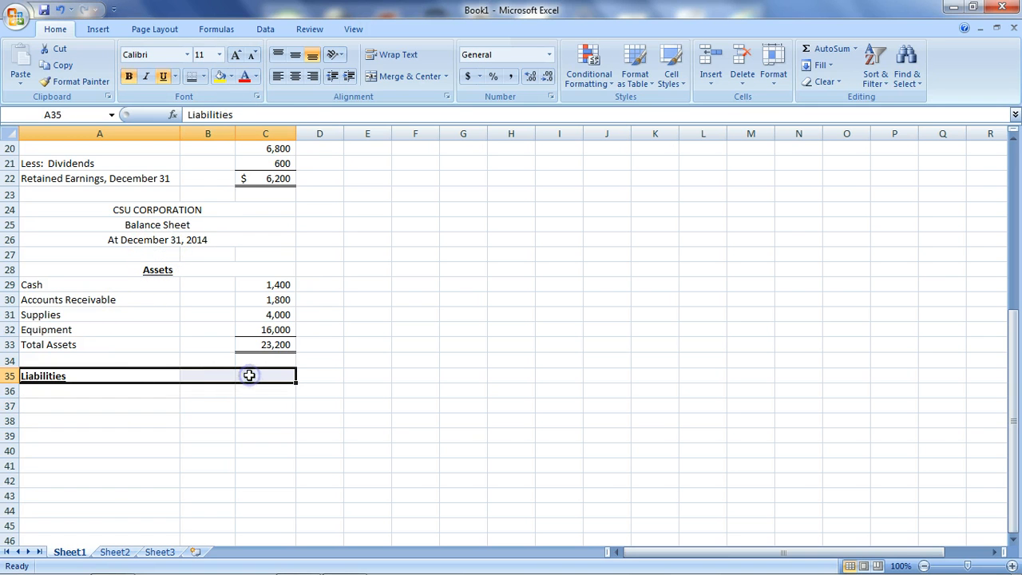
click(250, 113)
text(and St)
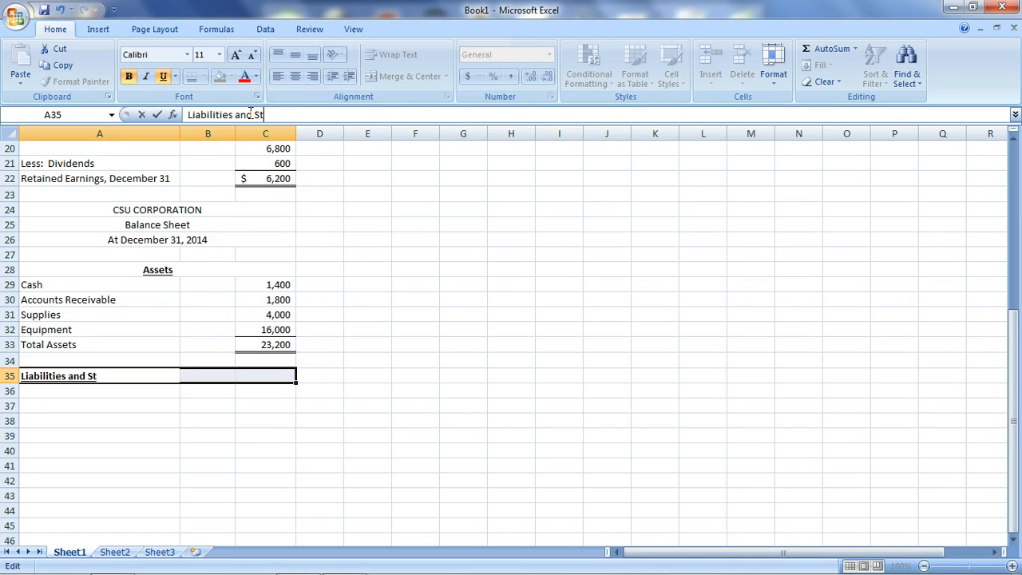
text(ockholders')
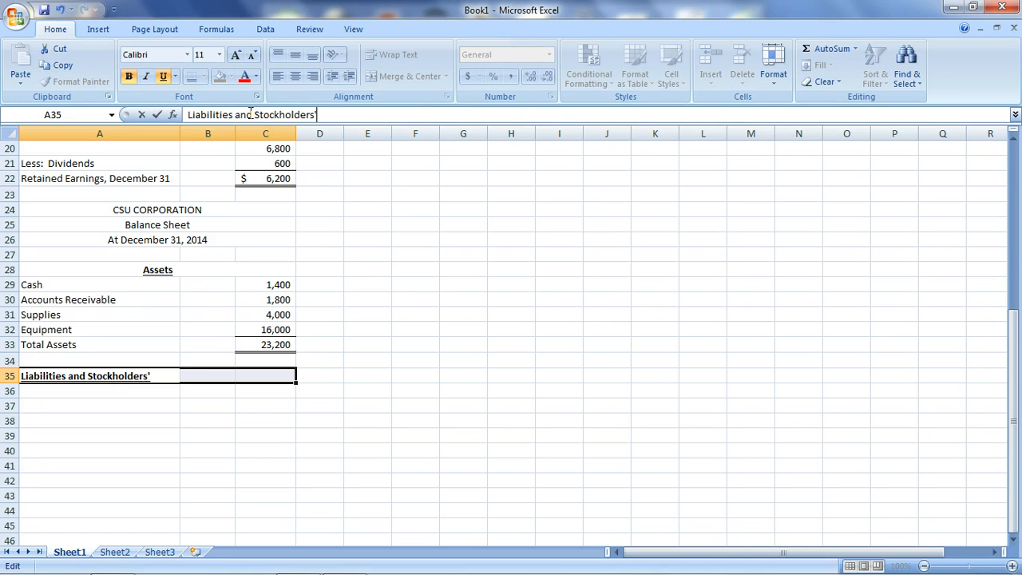
text( Equity)
key(Return)
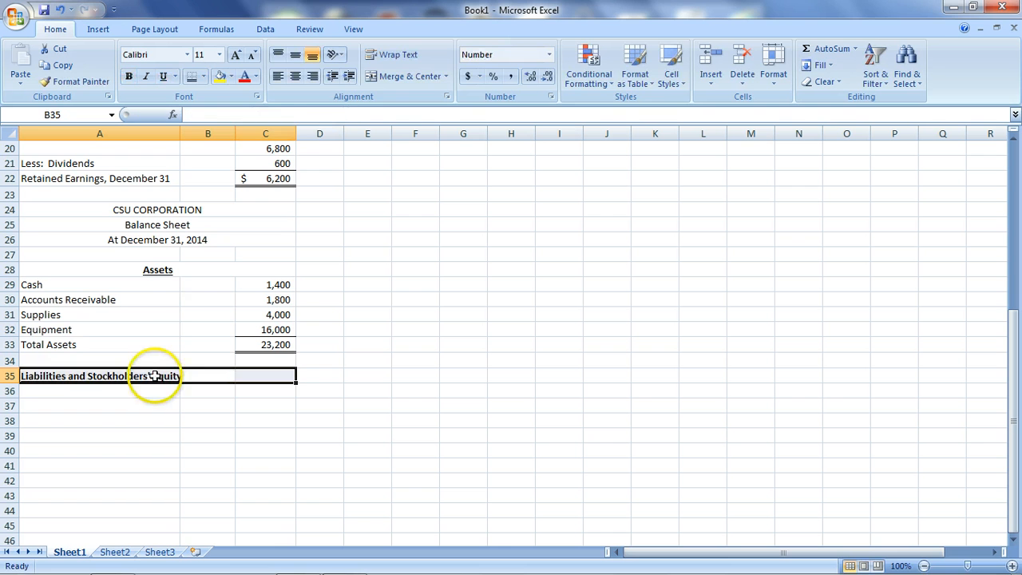
Step: Merge and center the Liabilities and Stockholders' Equity heading across A35:C35
click(142, 376)
drag(142, 376, 253, 375)
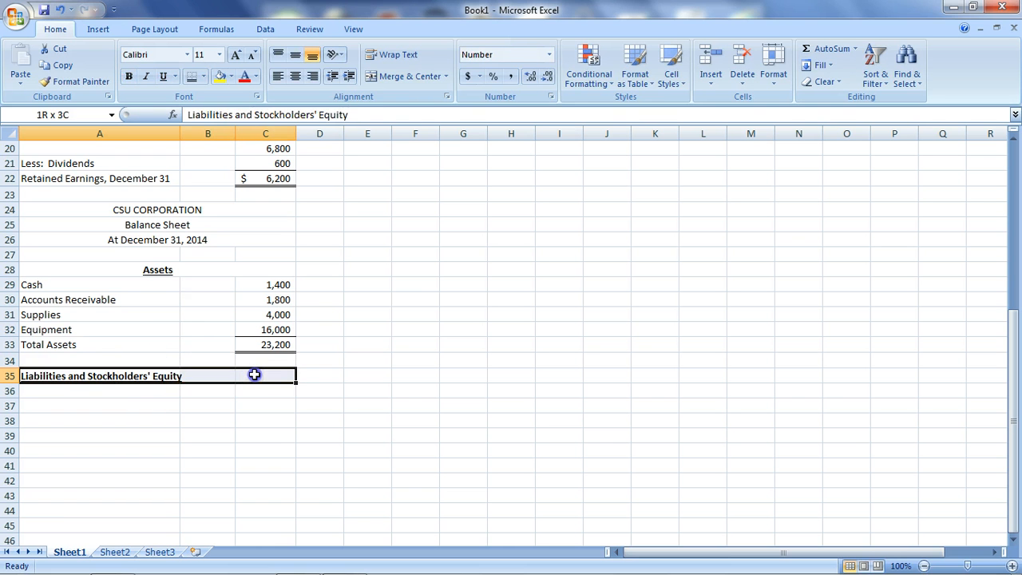
click(403, 75)
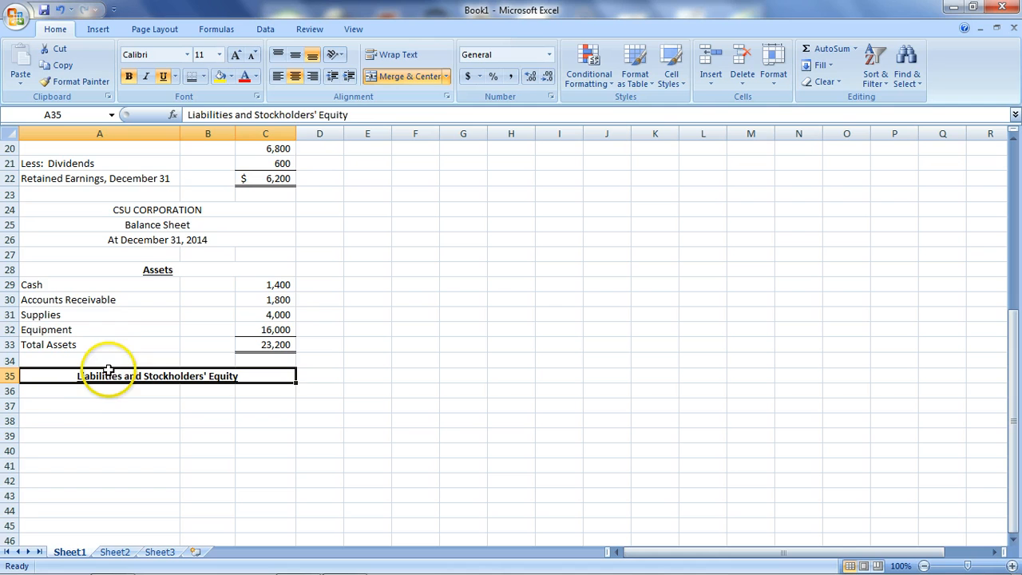
Step: Enter the labels Liabilities, Notes Payable and Accounts Payable in A36 through A38, correcting any misspelling
click(86, 391)
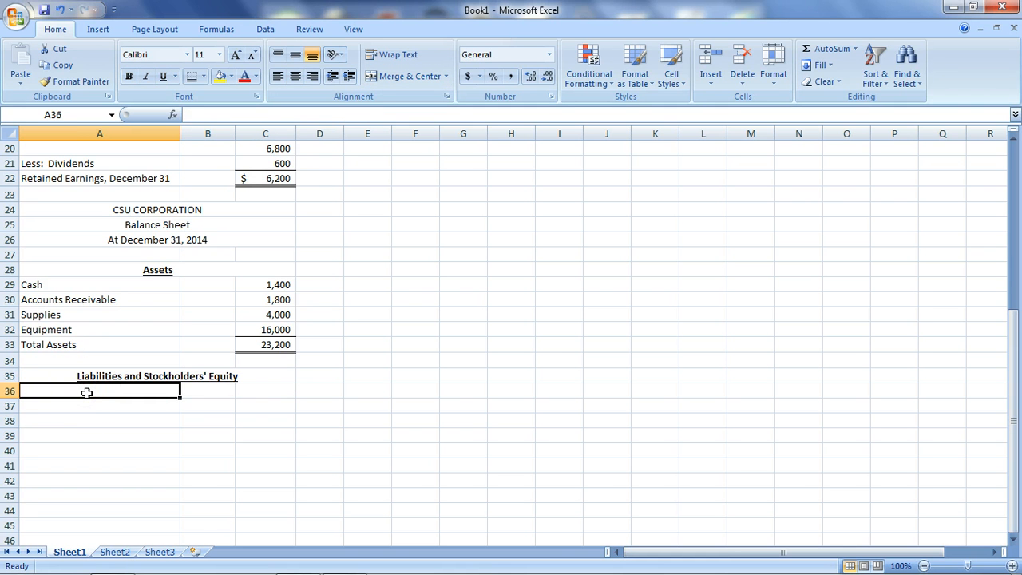
text(Liabilities)
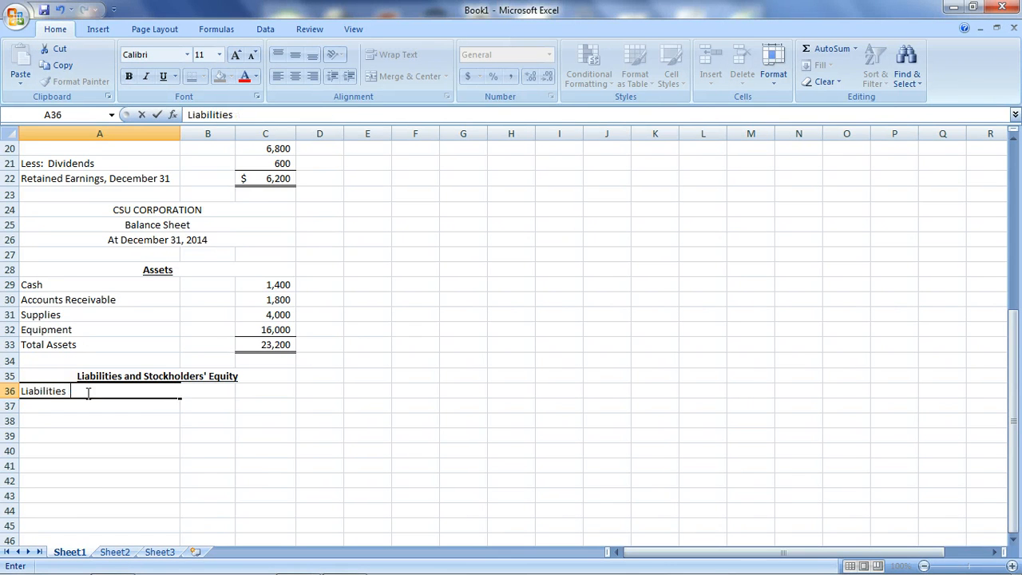
key(Return)
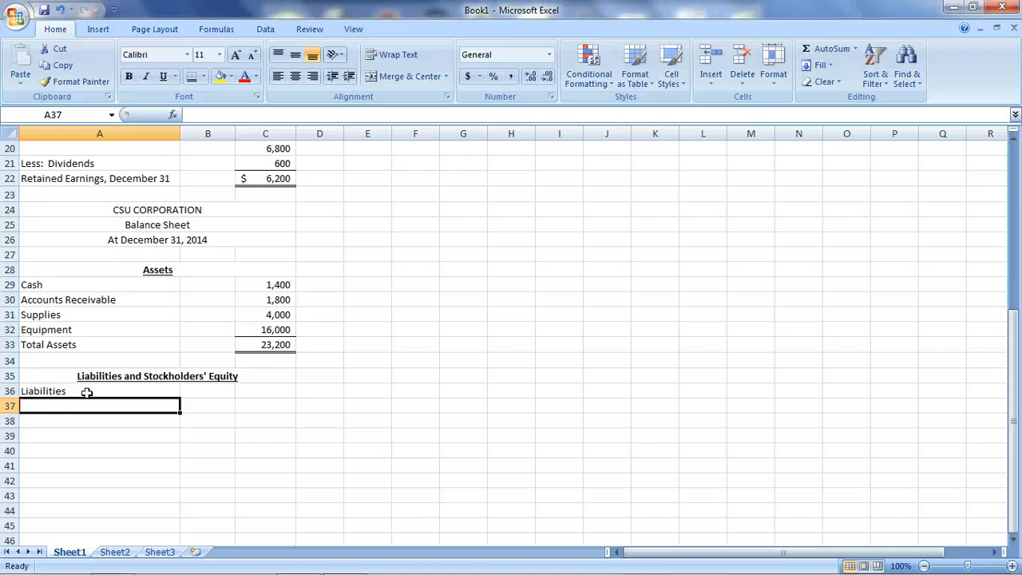
text(Notes )
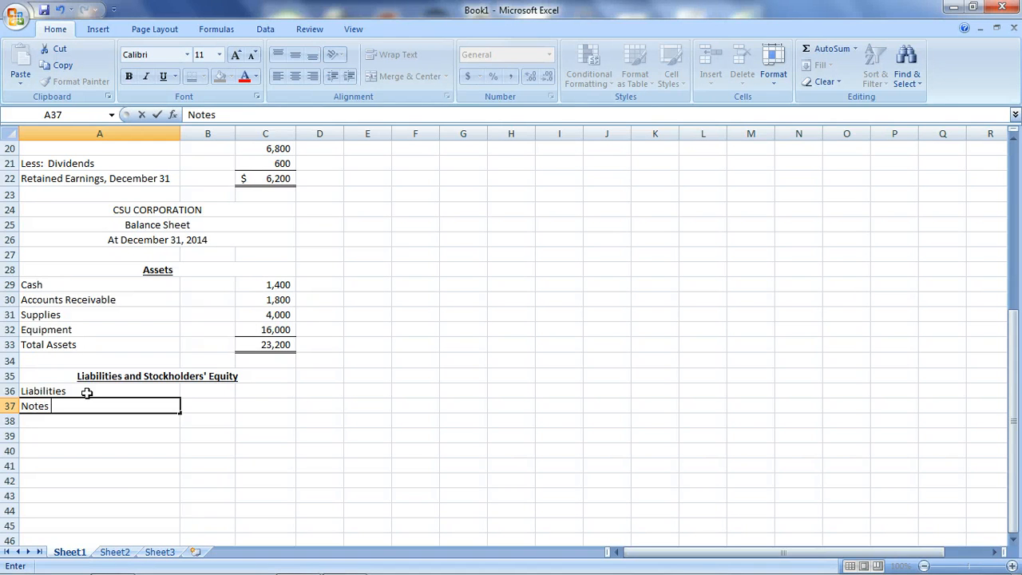
text(Payalbe)
key(Return)
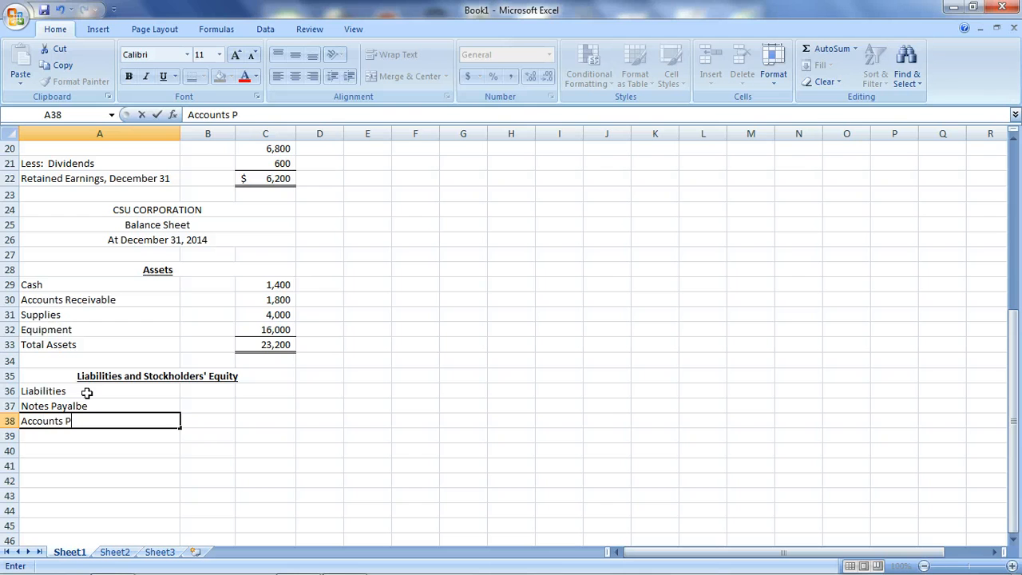
text(Accounts Payable)
click(85, 405)
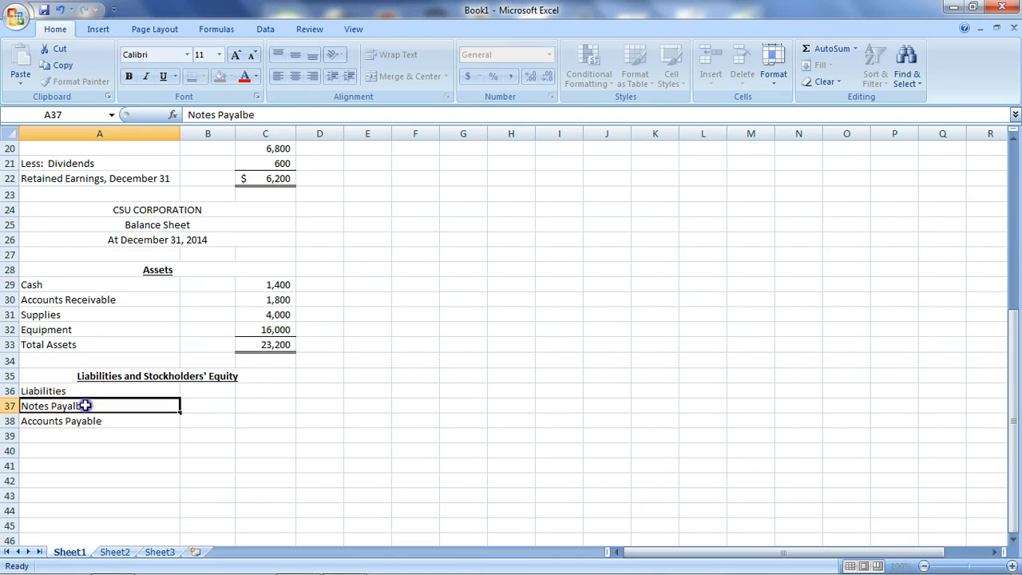
click(256, 114)
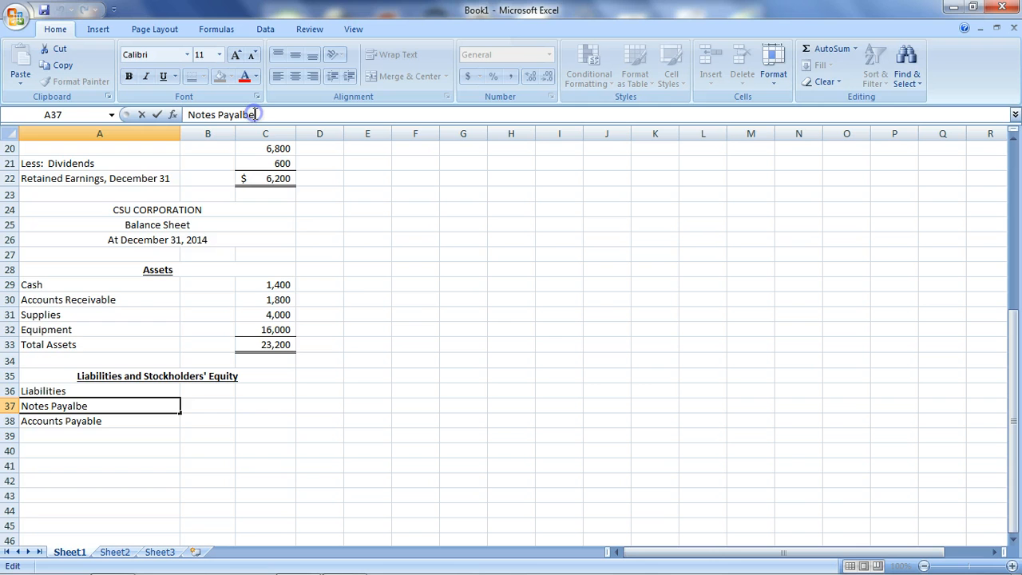
key(BackSpace)
key(Return)
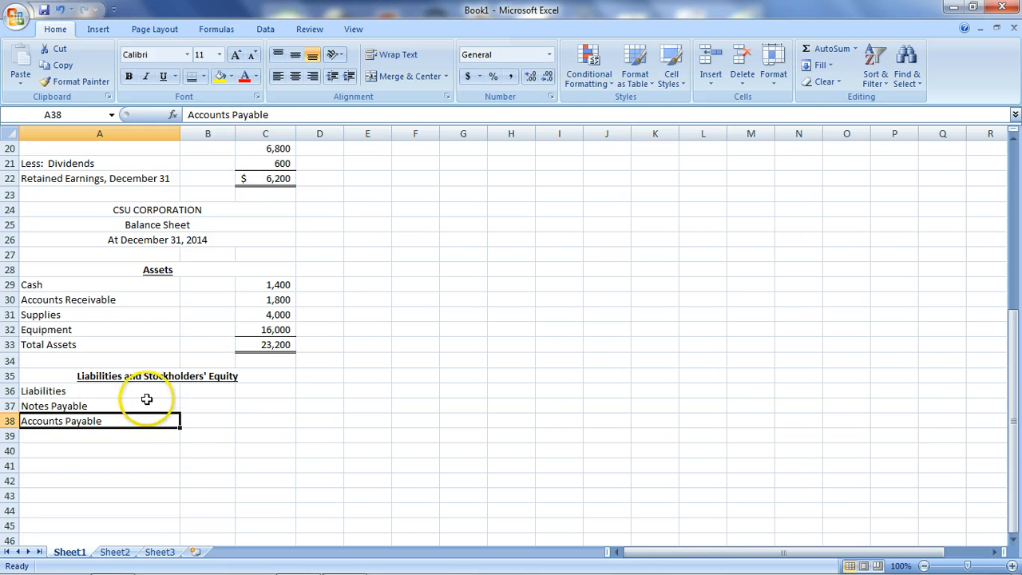
Step: Indent the Notes Payable and Accounts Payable labels in A37:A38 beneath Liabilities
click(145, 405)
drag(145, 405, 145, 417)
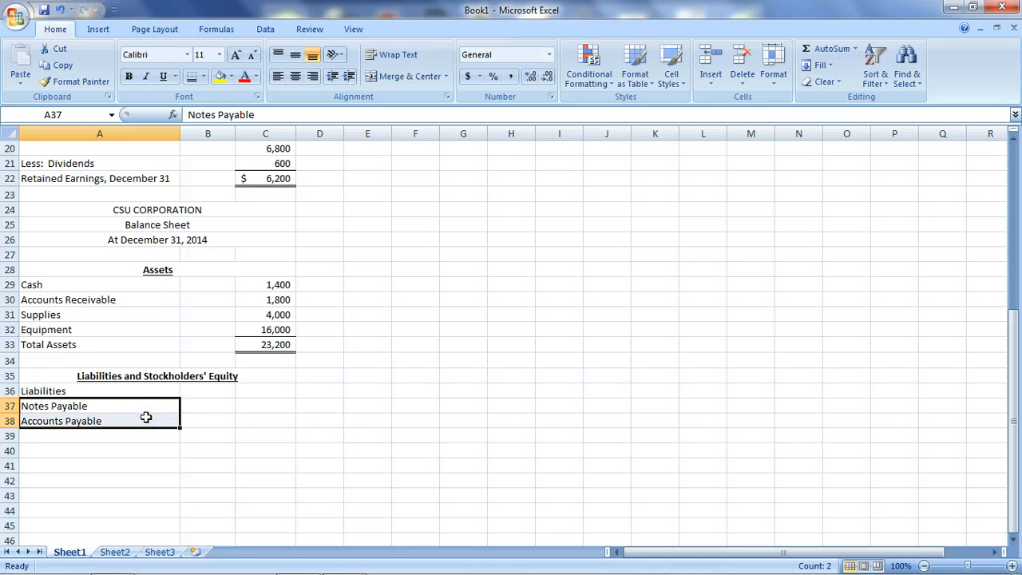
click(350, 76)
click(350, 76)
click(349, 77)
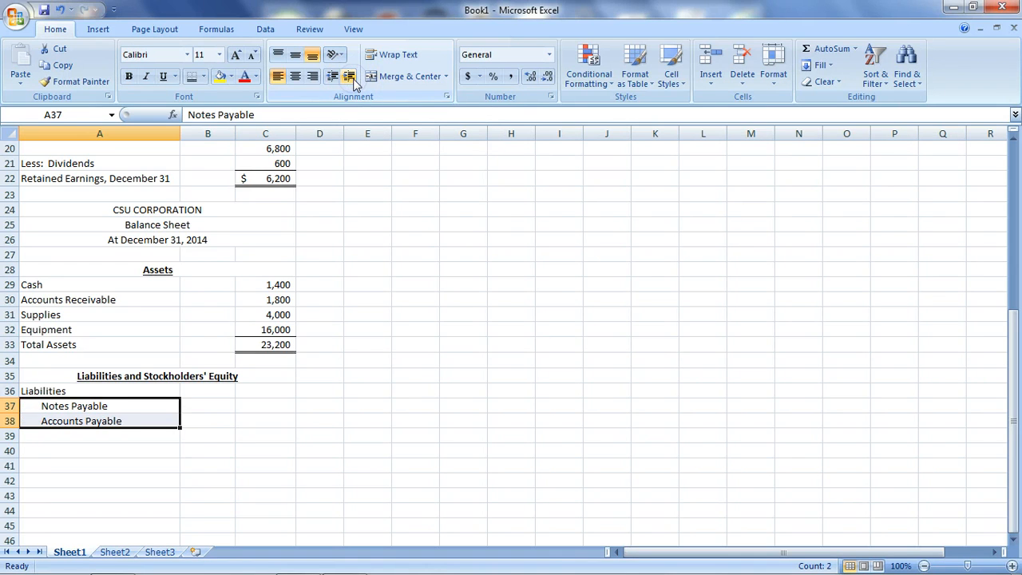
Step: Enter 5000 for Notes Payable in B37 and 2000 for Accounts Payable in B38
click(214, 405)
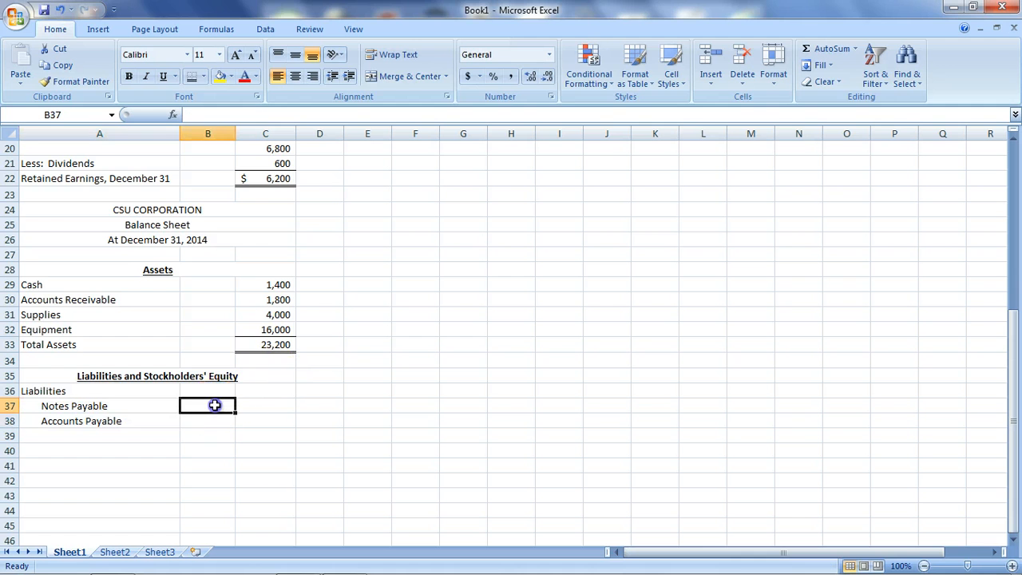
text(5,)
text(000)
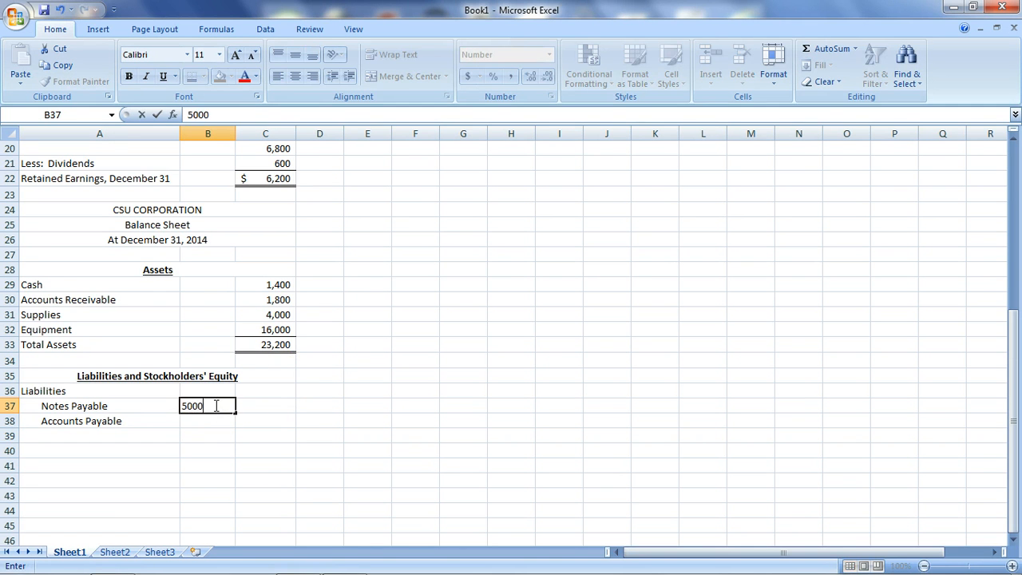
key(Return)
text(2000)
key(Return)
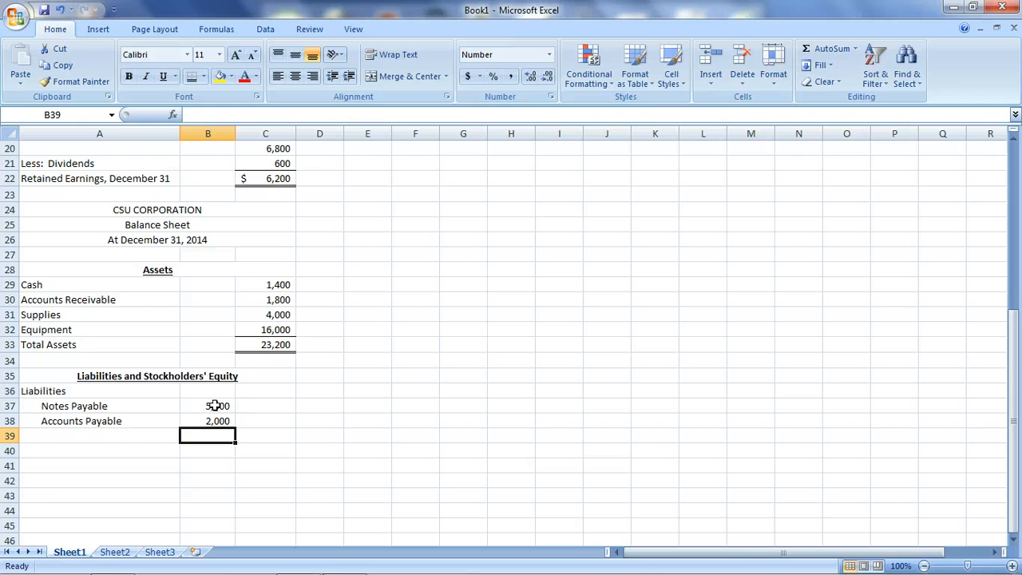
Step: Add a single bottom border under the Accounts Payable amount in B38
click(210, 421)
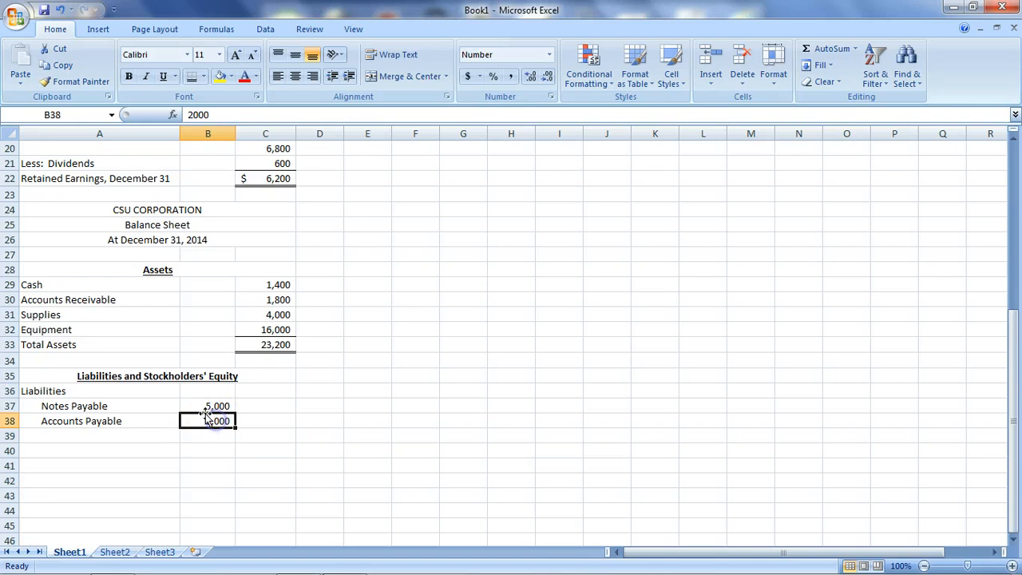
click(205, 78)
click(202, 109)
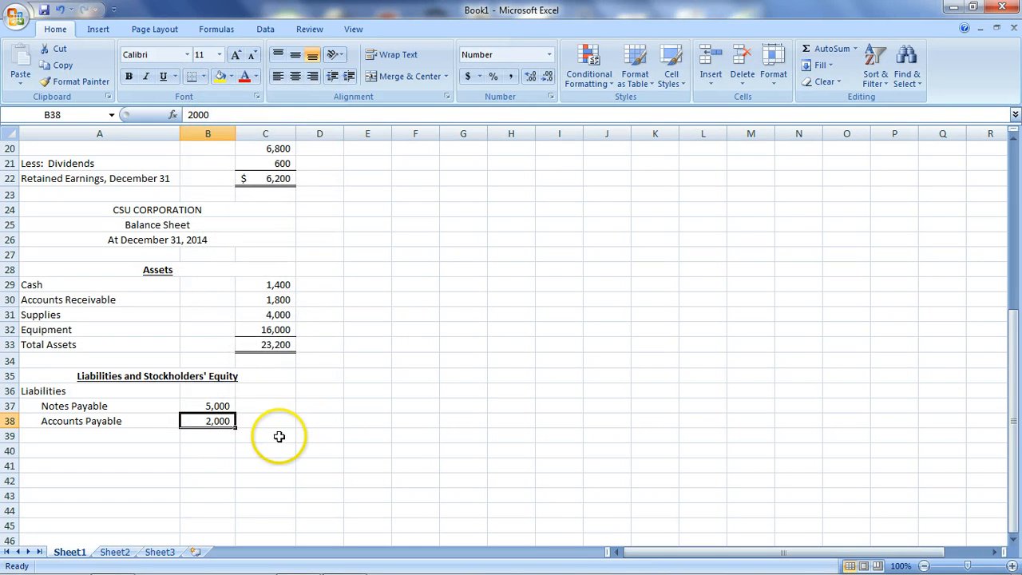
Step: Enter the label Total Liabilities in A39 and select that cell
click(161, 435)
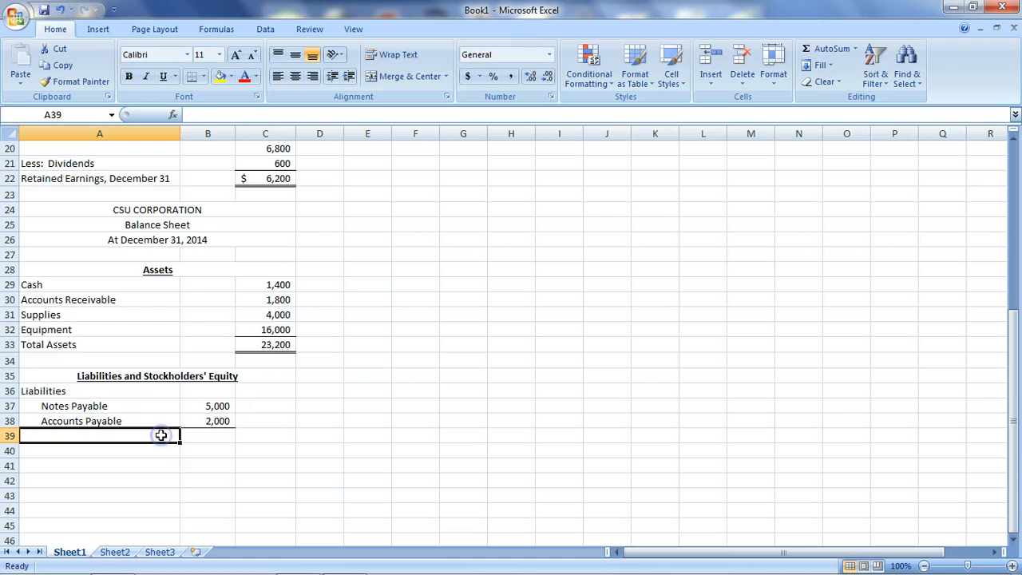
text(Total Liabilities)
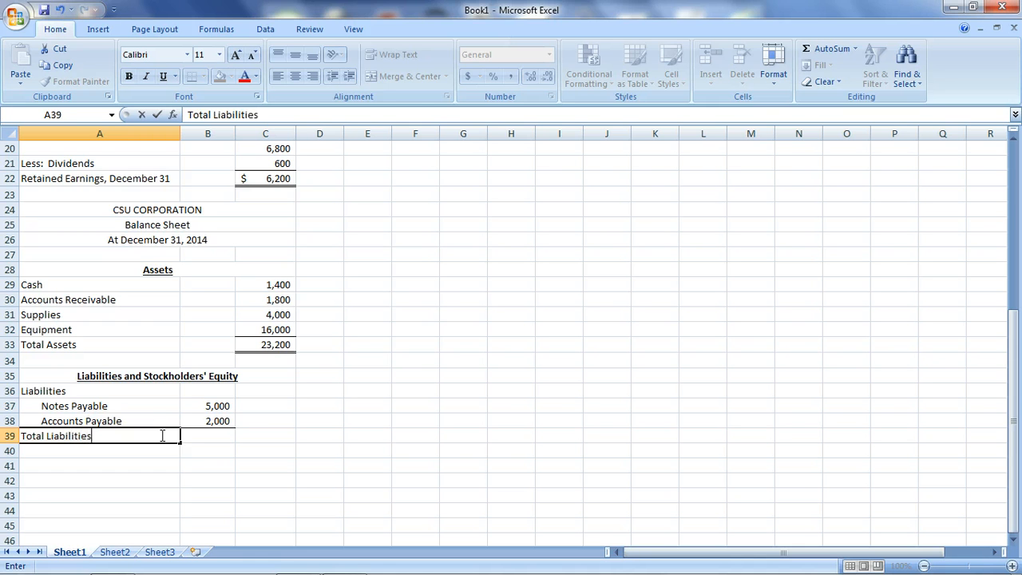
key(Return)
click(160, 436)
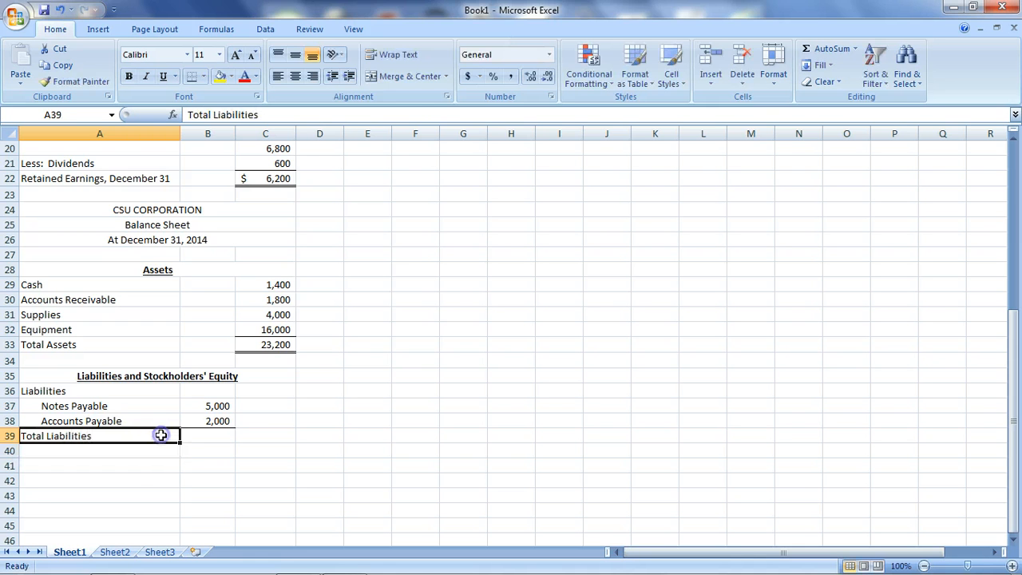
Step: Indent the Total Liabilities label in A39 by five levels, deeper than the account labels above it
click(349, 77)
click(349, 77)
click(349, 77)
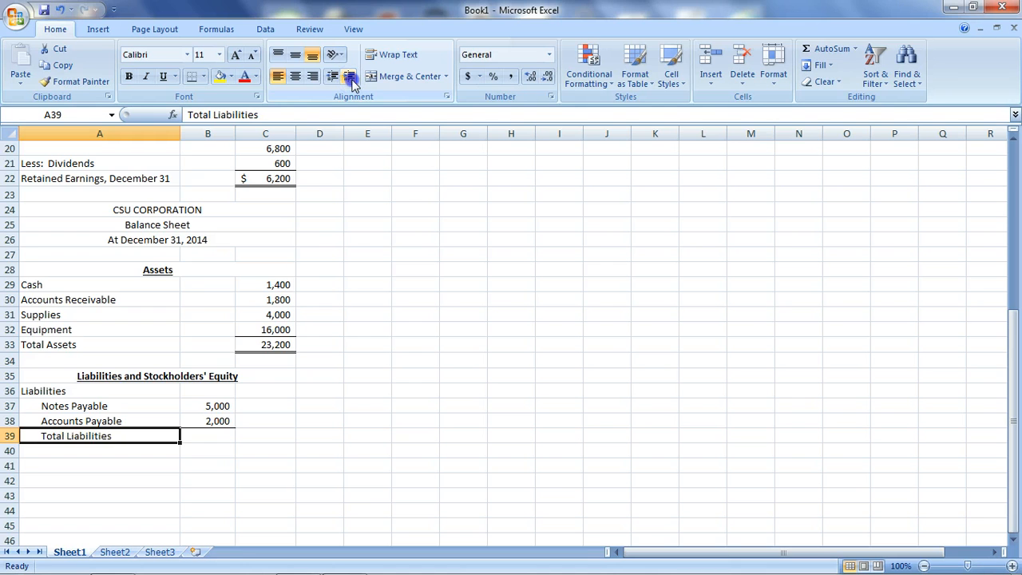
click(349, 77)
click(349, 76)
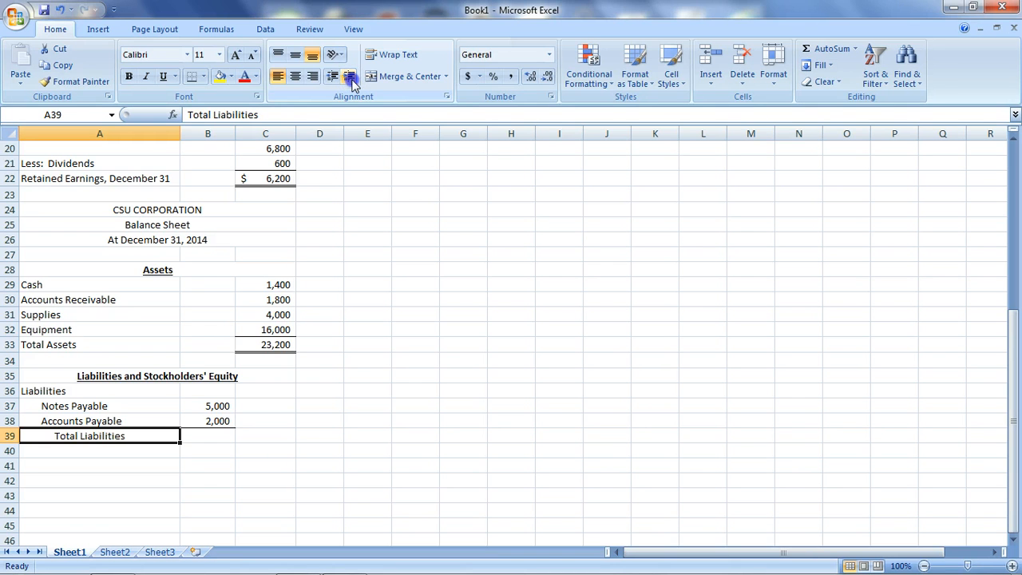
Step: Total the Notes Payable and Accounts Payable amounts in C39 with the formula =SUM(B37:B38)
click(283, 433)
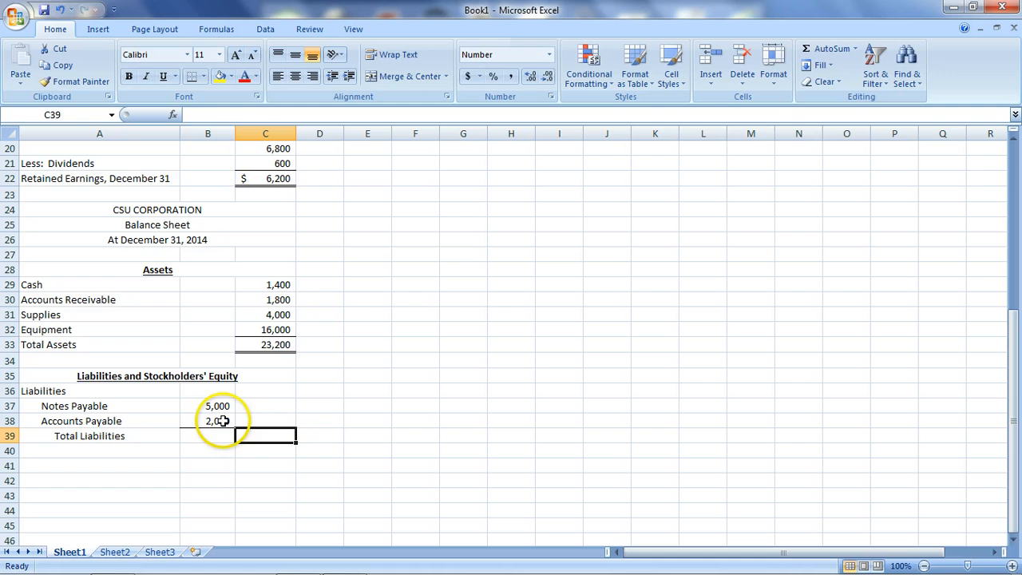
click(808, 48)
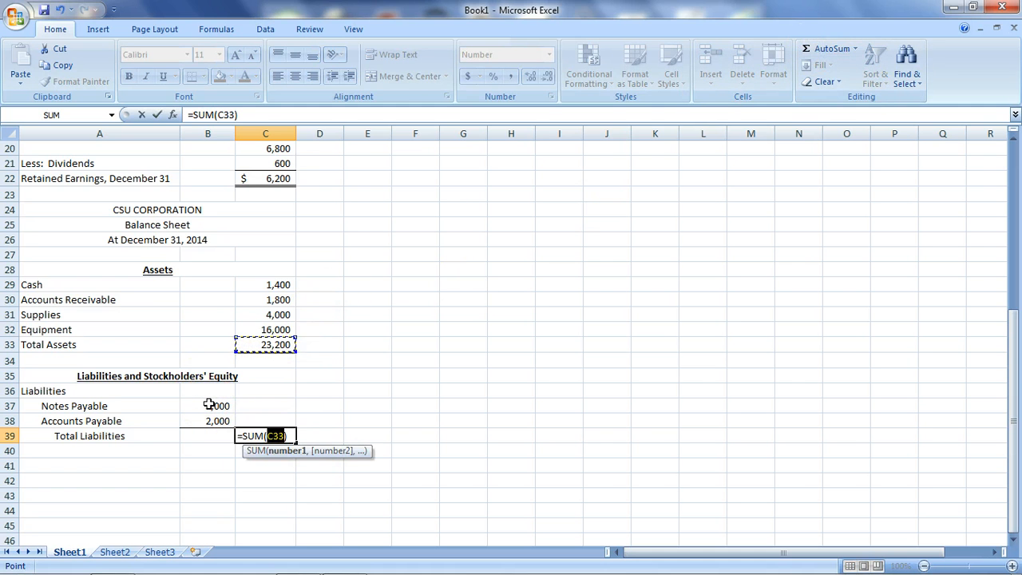
drag(209, 405, 210, 417)
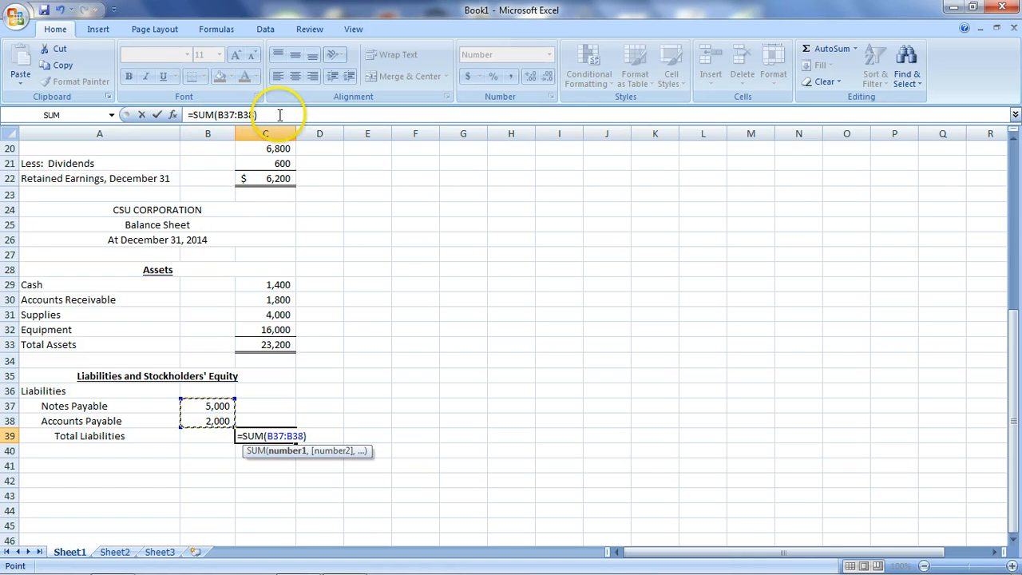
key(Return)
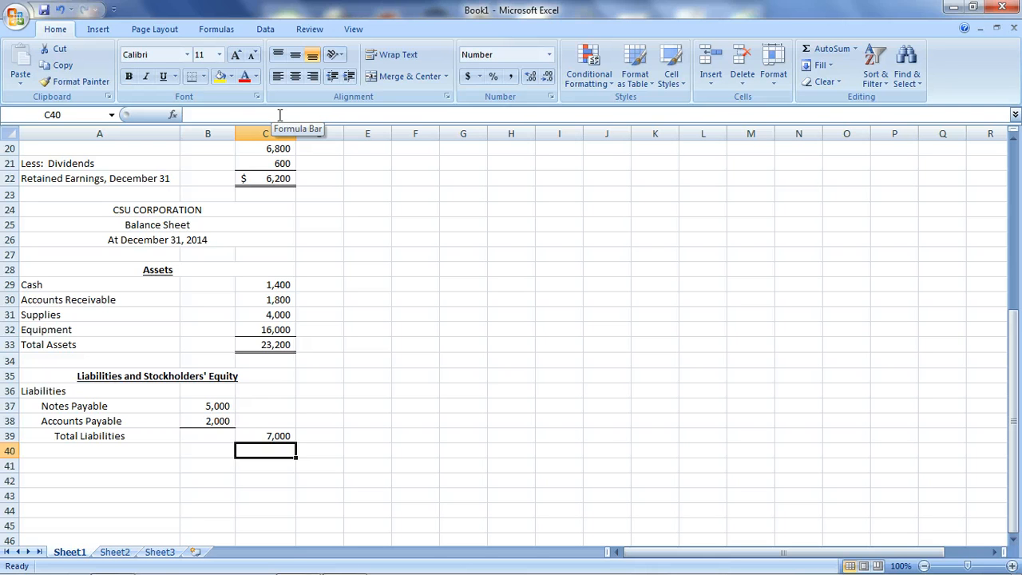
Step: Enter the labels Stockholders' Equity in A41, Common Stock in A42 and Retained Earnings in A43
click(63, 466)
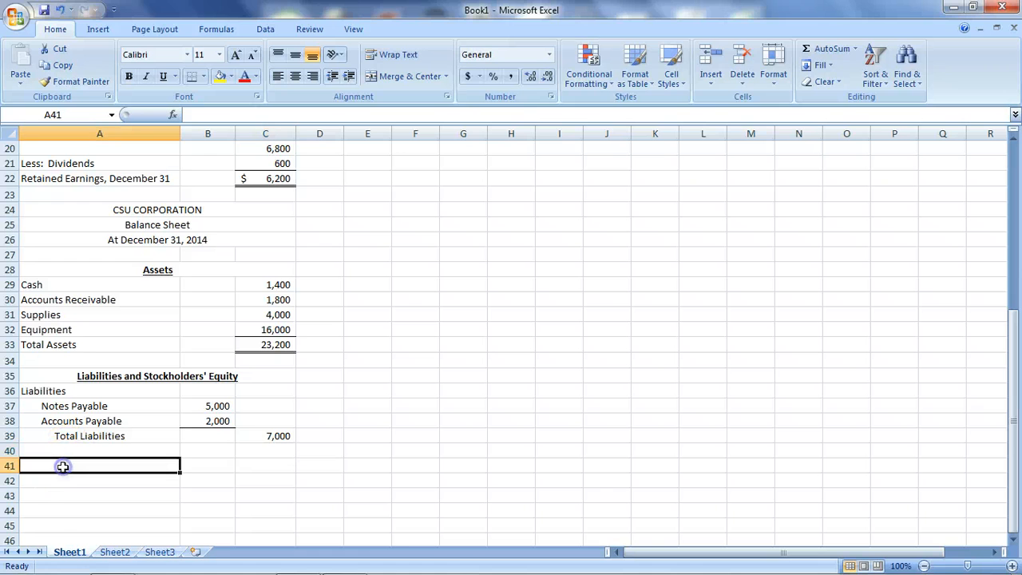
text(S)
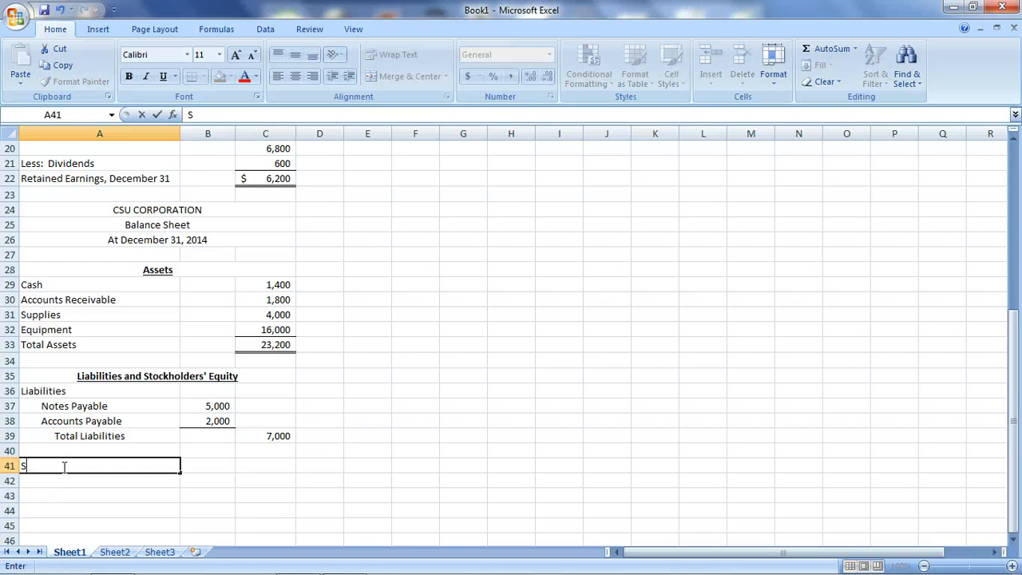
text(tockholders')
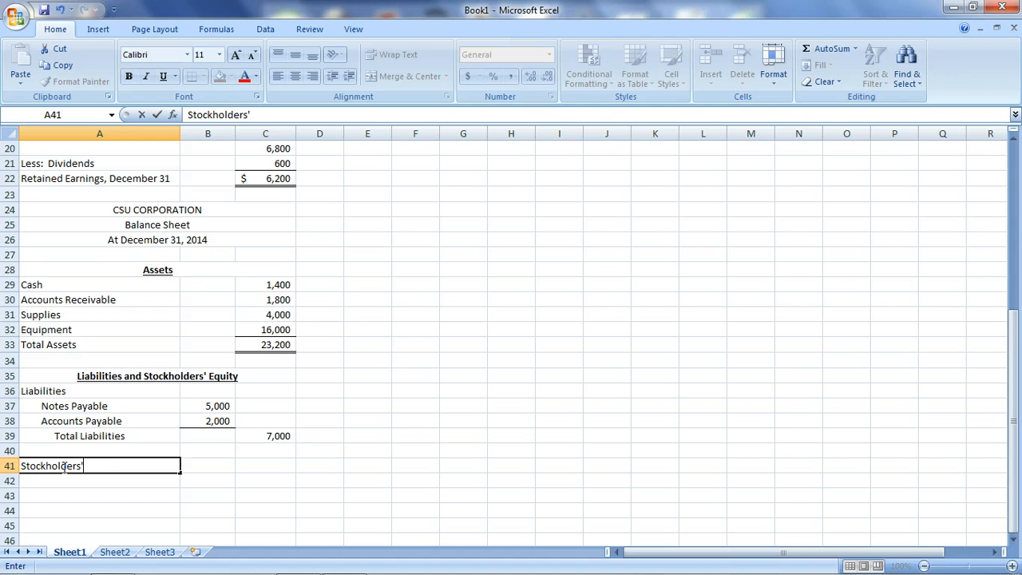
text( Equity)
key(Return)
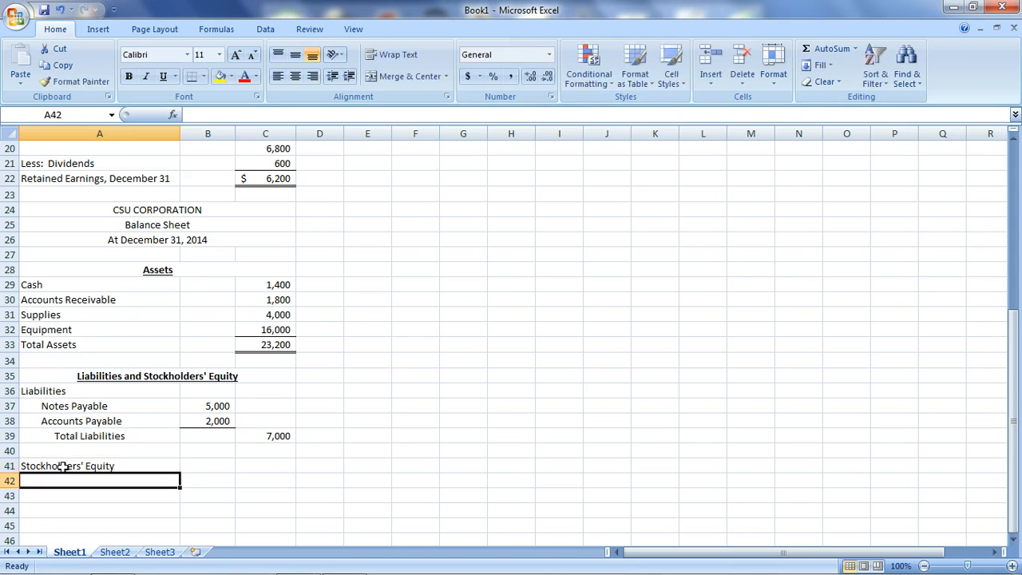
text(Common St)
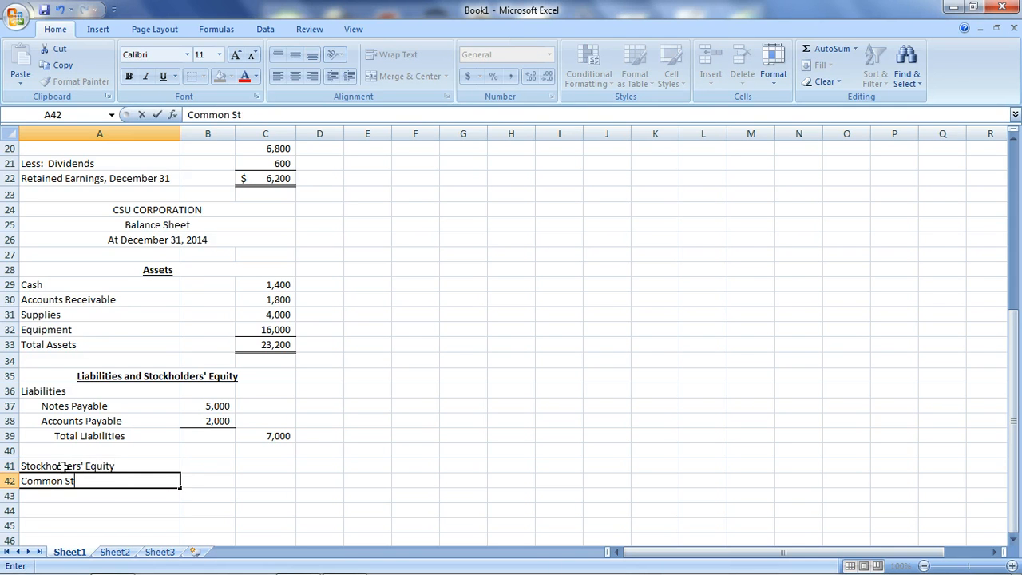
text(ock)
key(Return)
text(Retained Earnings)
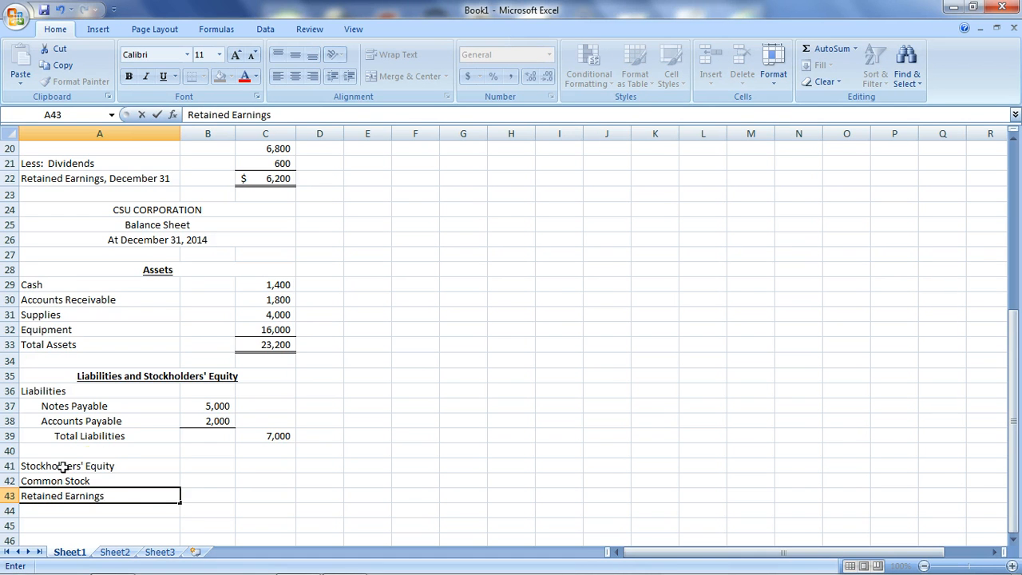
Step: Indent the Common Stock and Retained Earnings labels in A42:A43 by three levels beneath Stockholders' Equity
drag(90, 479, 95, 493)
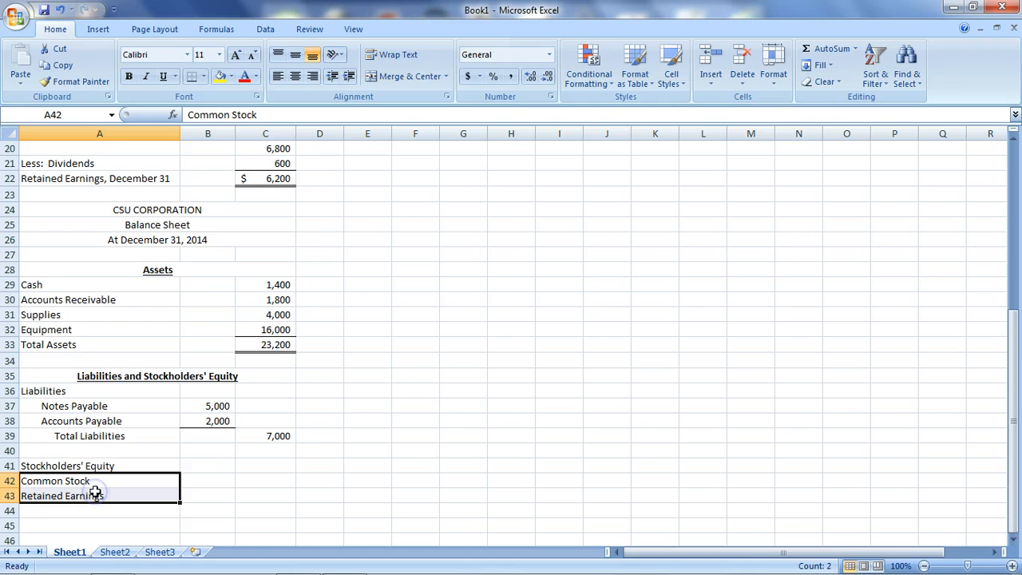
click(350, 76)
click(349, 75)
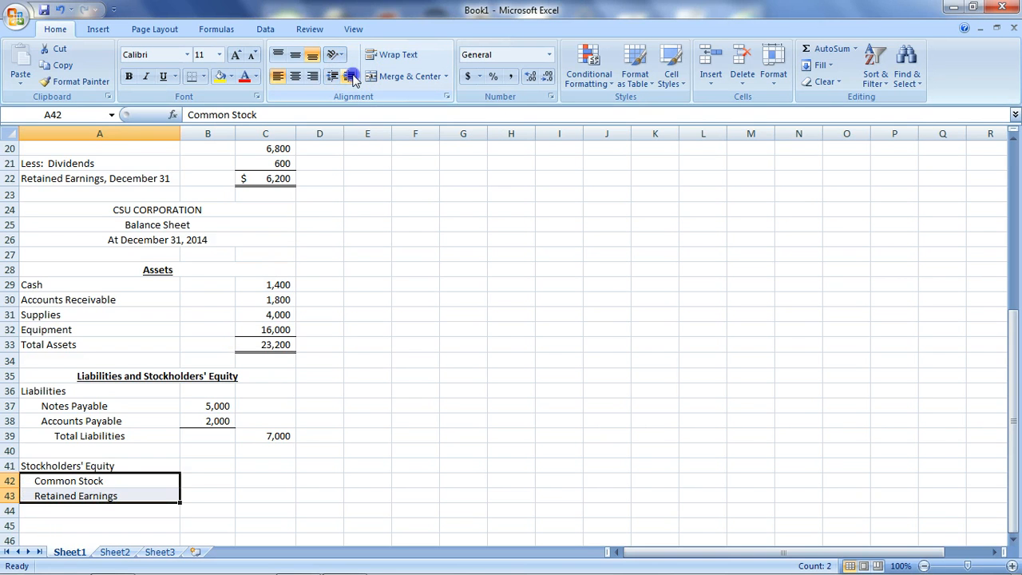
click(349, 76)
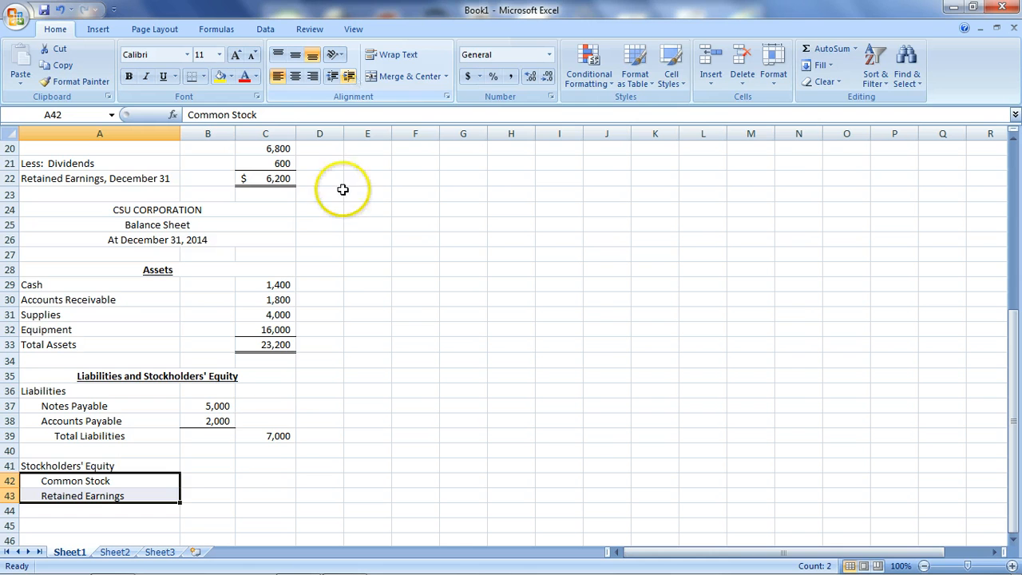
Step: Enter 10,000 for Common Stock in B42
click(218, 481)
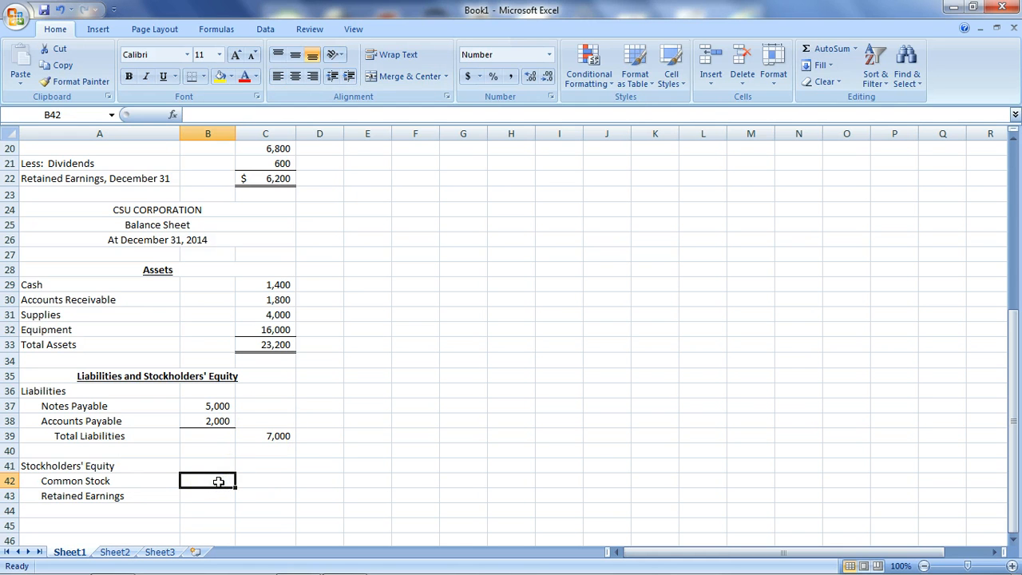
text(10,000)
key(Return)
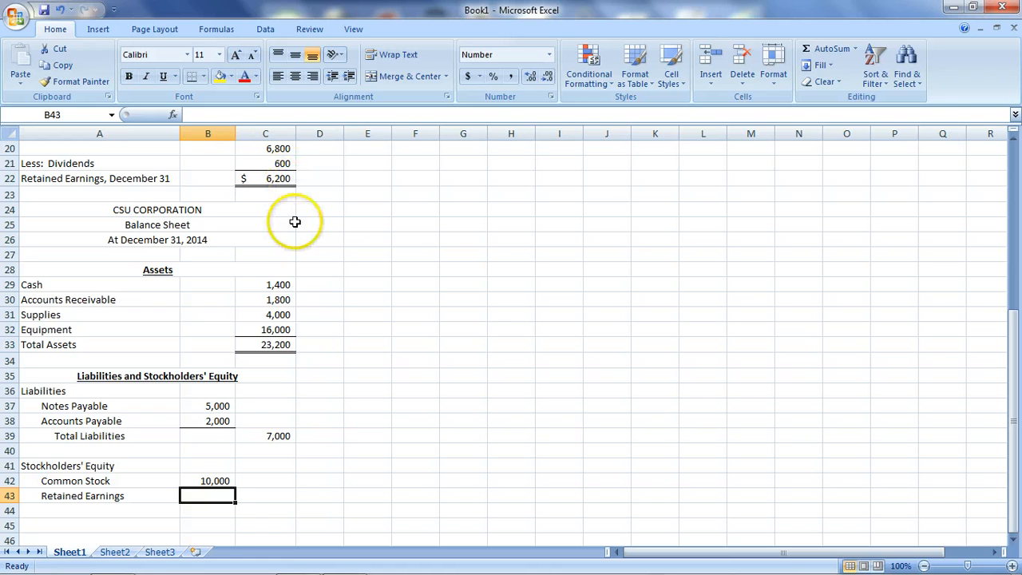
Step: Link Retained Earnings in B43 to the retained earnings statement's ending balance with =C22, and add a bottom border under it
text(=)
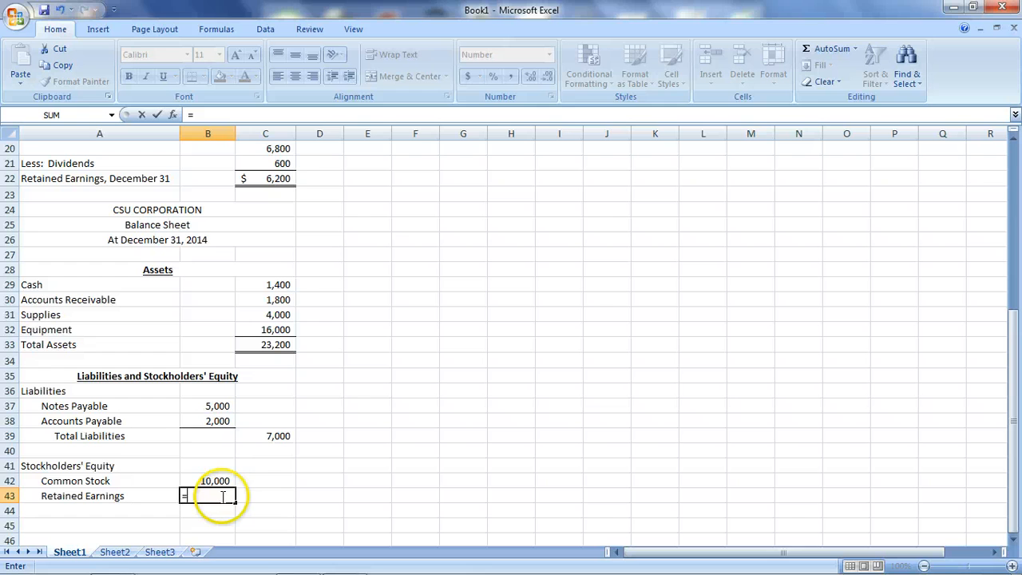
click(273, 180)
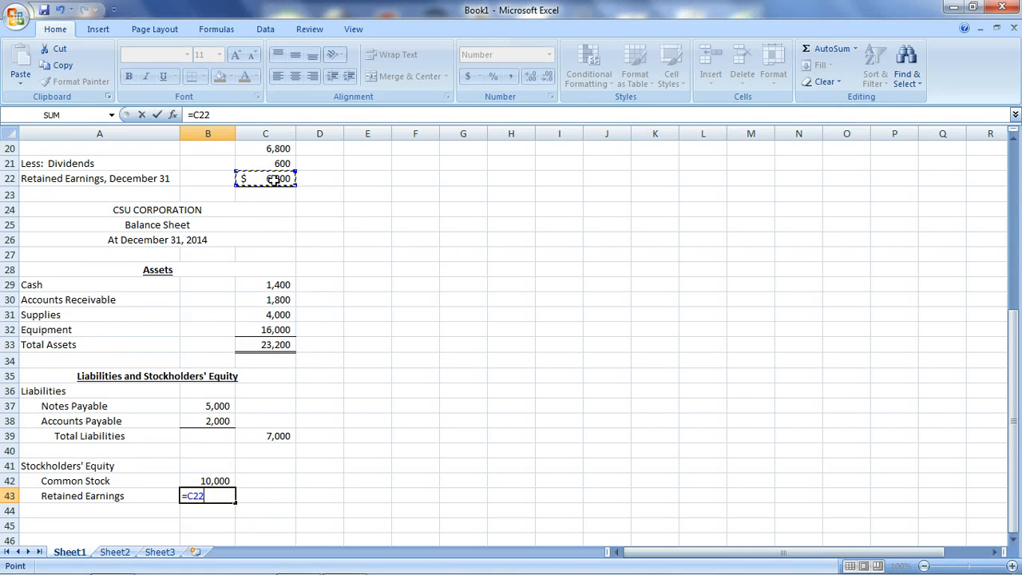
key(Return)
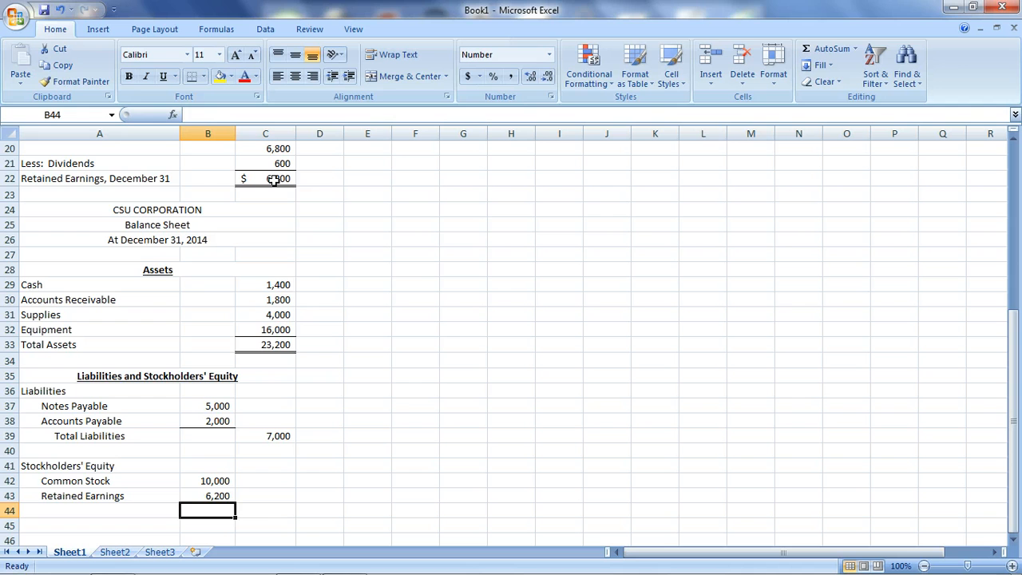
click(221, 497)
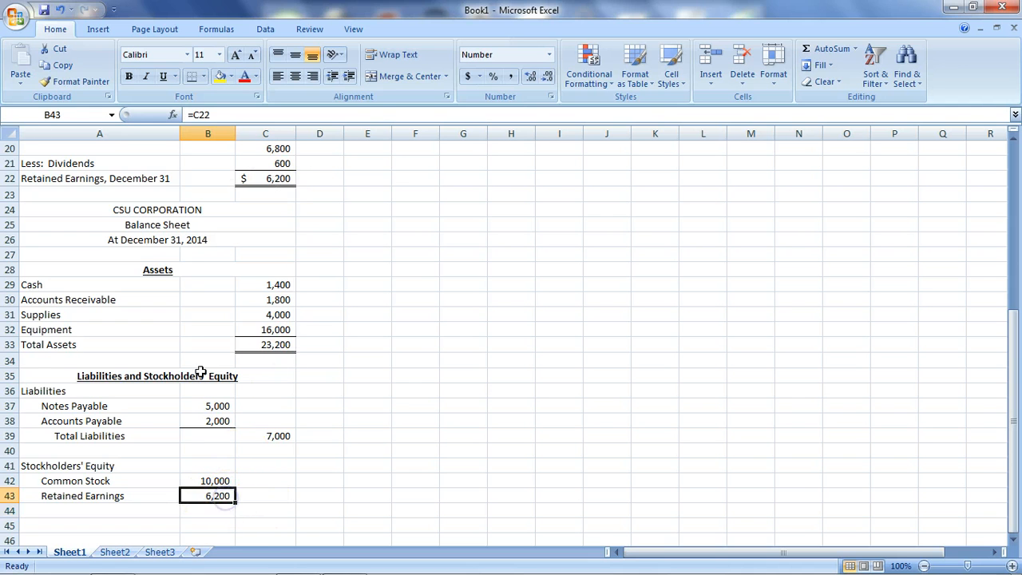
click(194, 79)
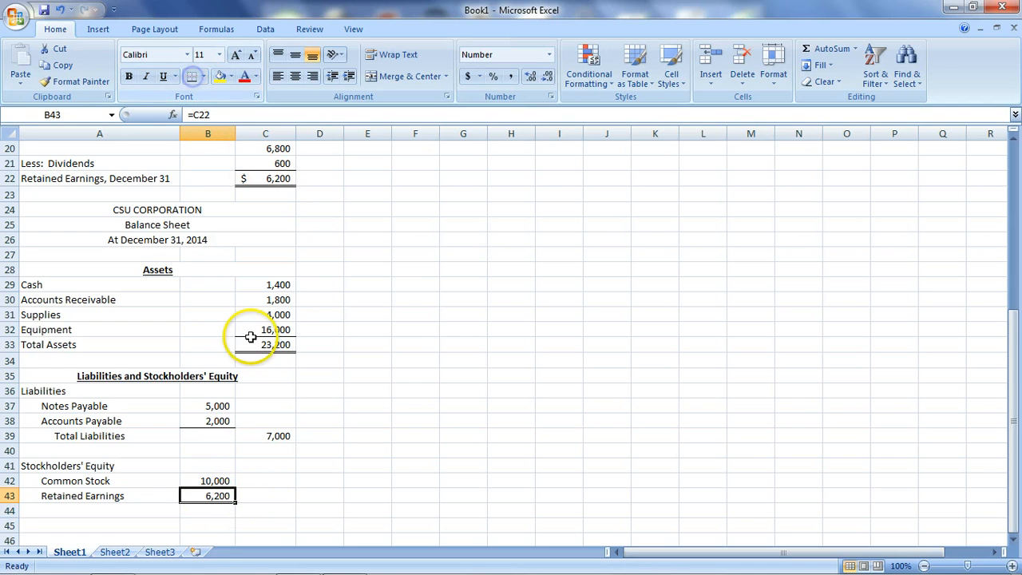
Step: Enter the label Total Stockholders' Equity in A44
click(92, 509)
text(Total Stockholders' Equity)
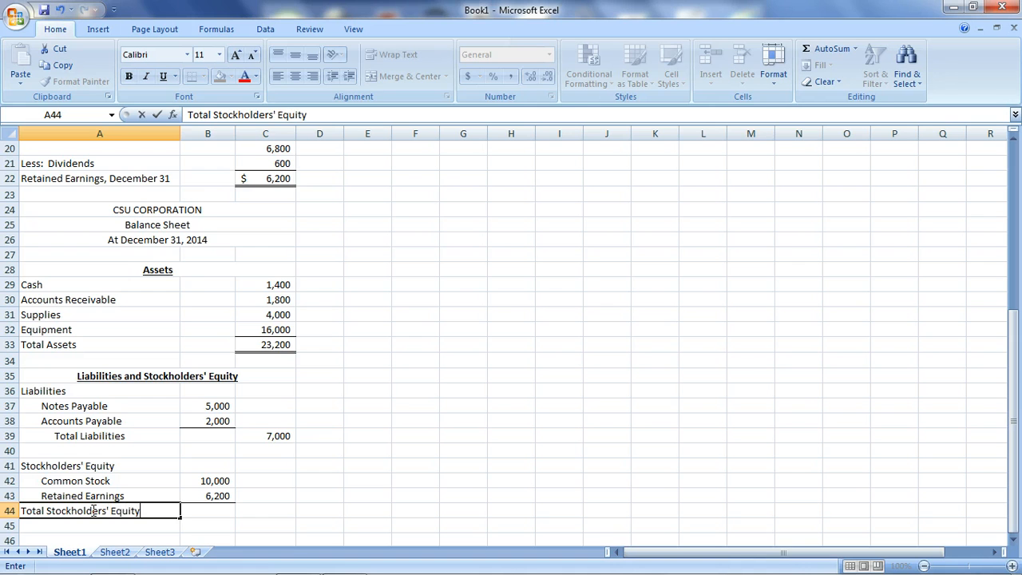
key(Return)
Step: Indent the Total Stockholders' Equity label in A44 by six levels
click(95, 511)
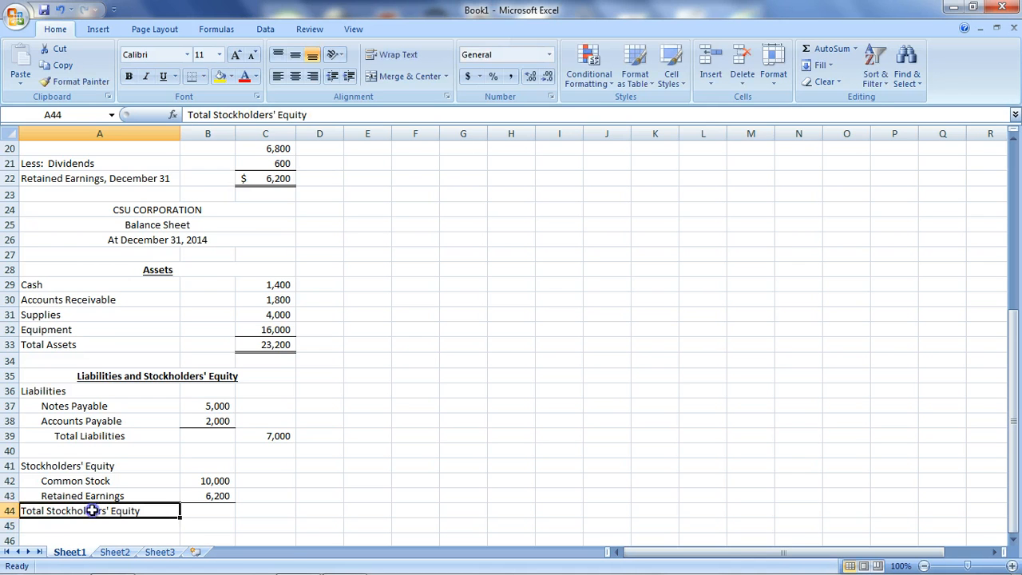
click(350, 77)
click(350, 78)
click(352, 79)
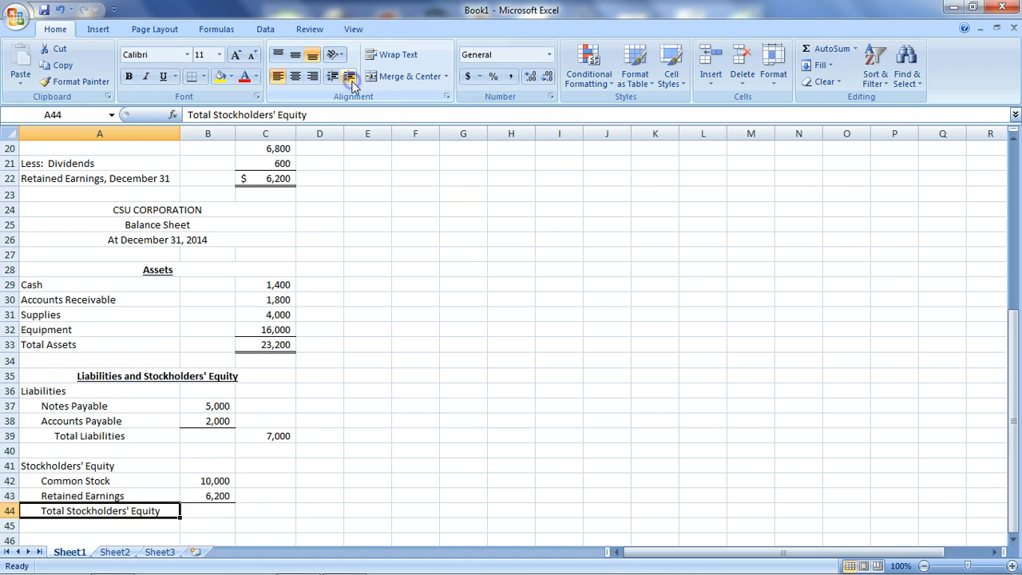
click(350, 79)
click(350, 79)
click(350, 79)
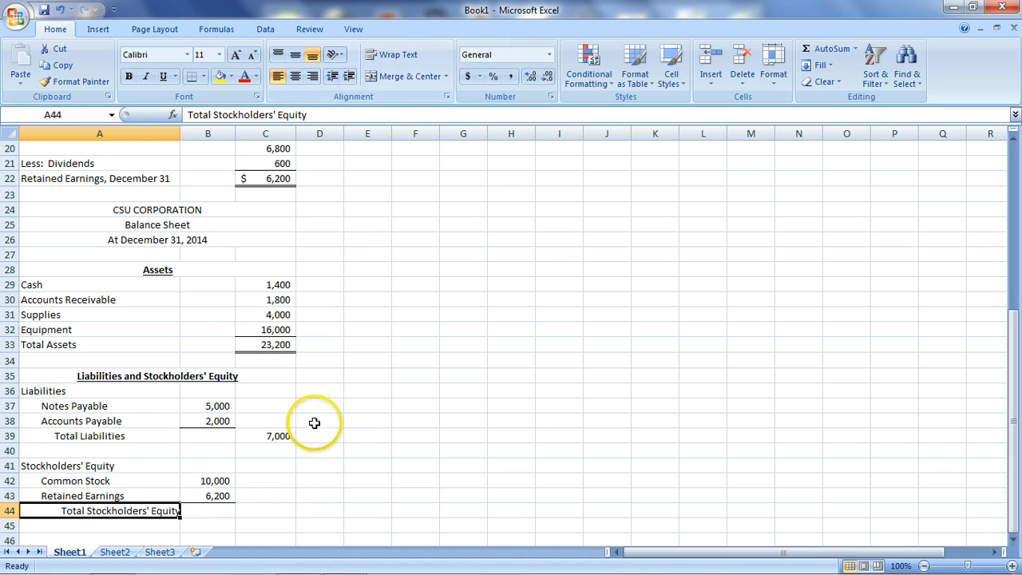
Step: Add Common Stock and Retained Earnings in C44 with the formula =B42+B43
click(274, 511)
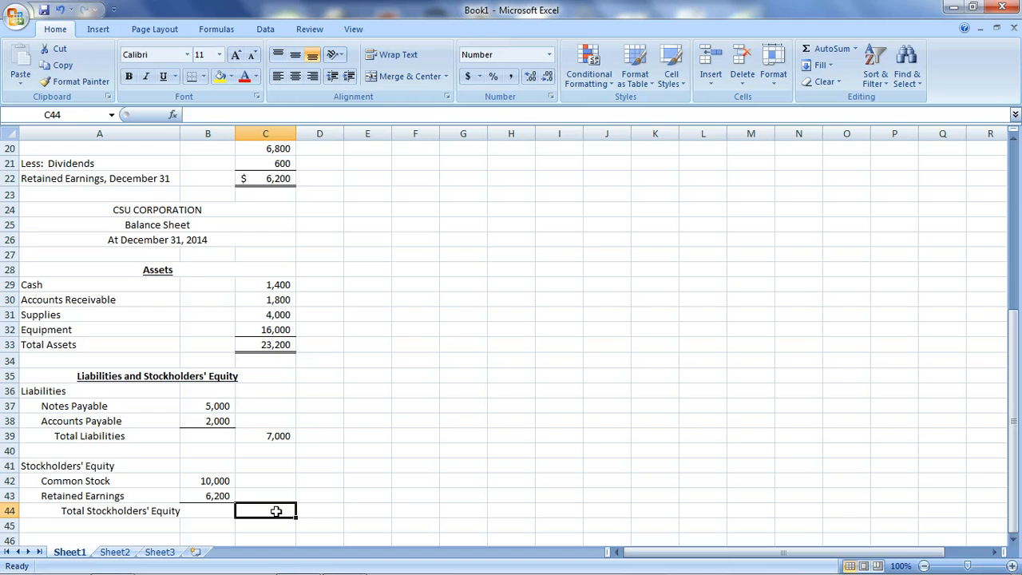
text(=)
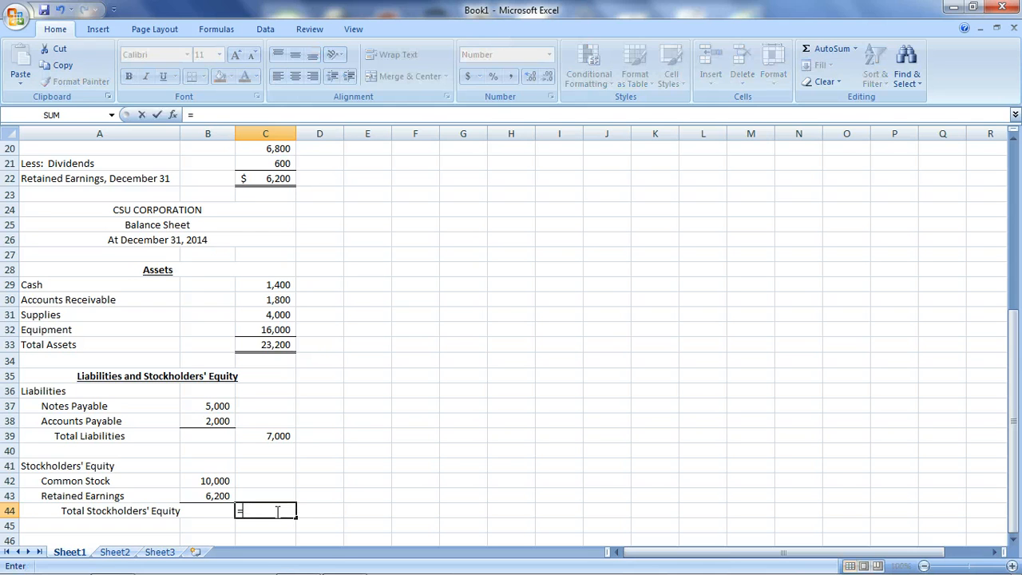
click(220, 480)
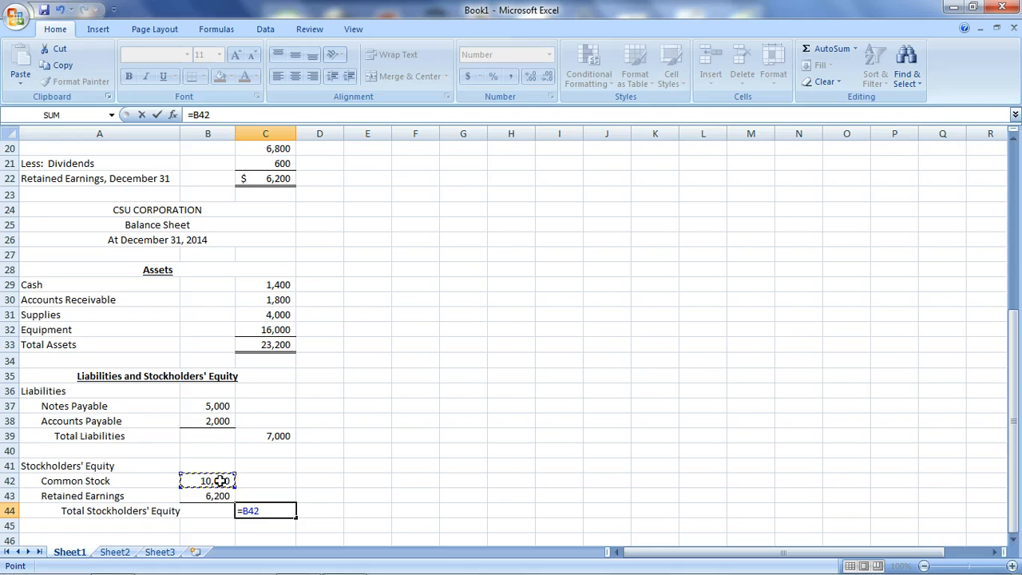
text(+)
click(219, 497)
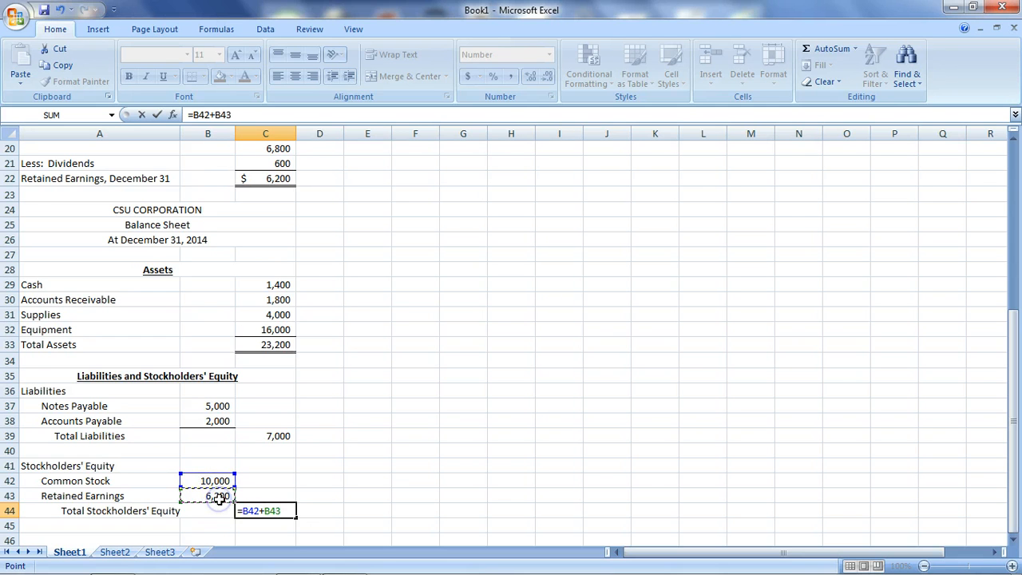
key(Return)
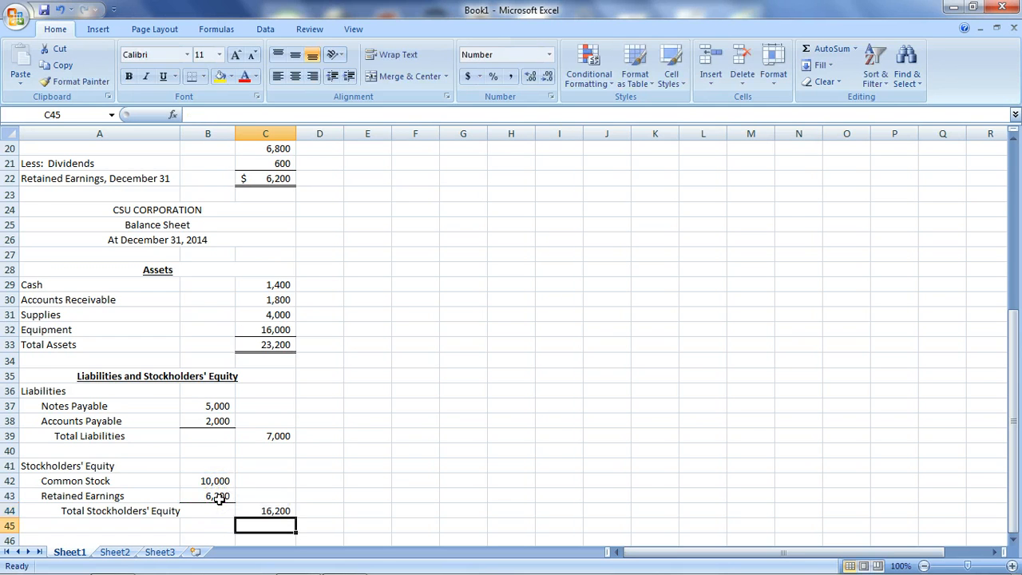
Step: Enter the label Total Liabilities and Stockholders' Equity in A46 and widen column A to fit it
click(1012, 541)
click(1013, 540)
click(1013, 541)
click(1012, 541)
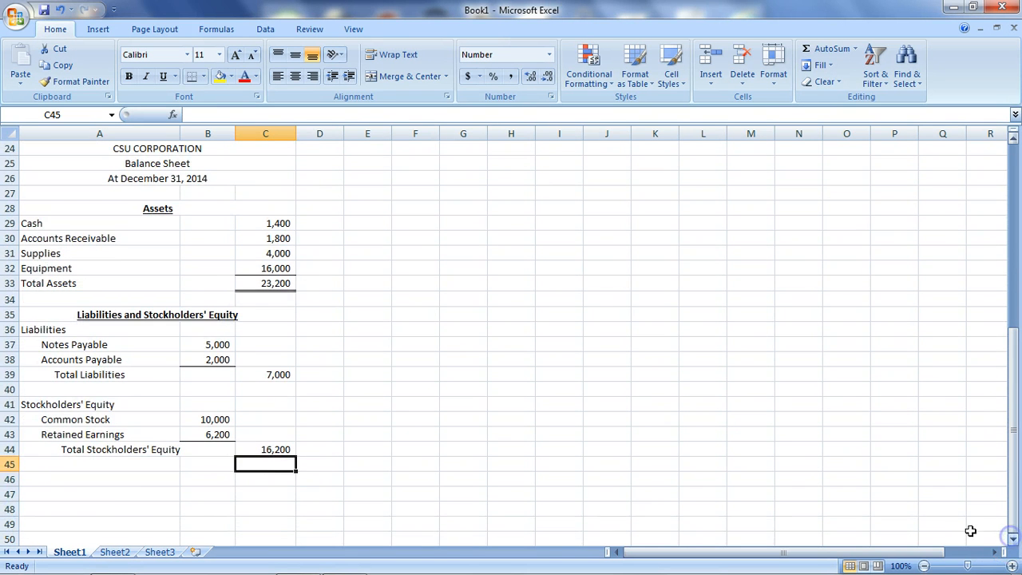
click(91, 477)
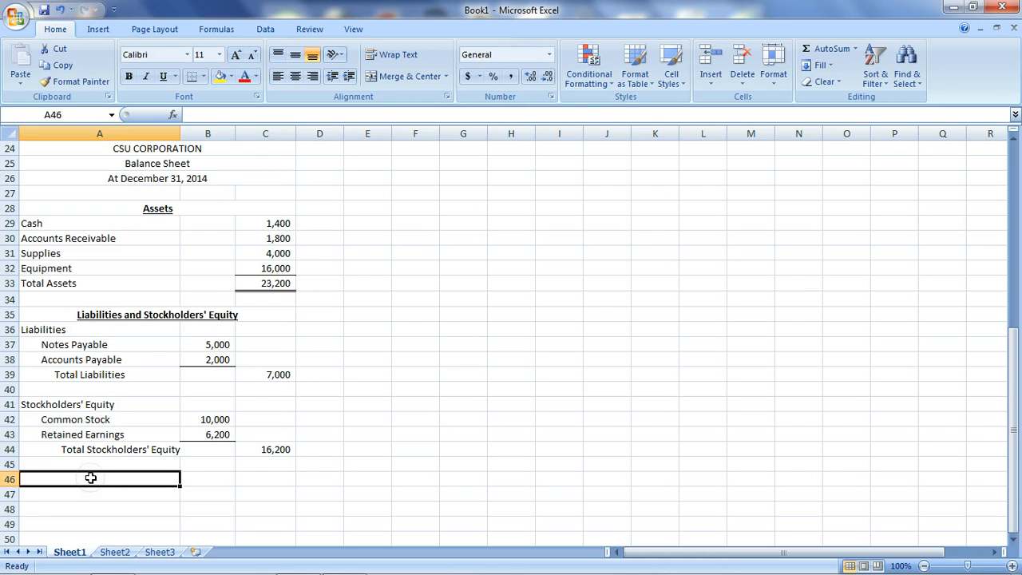
text(Total L)
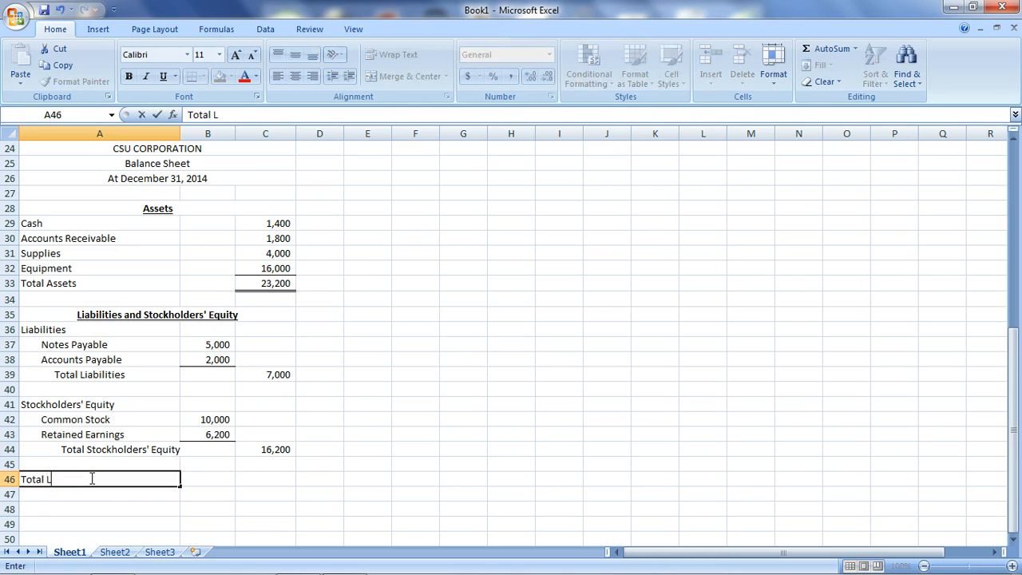
text(iabilities)
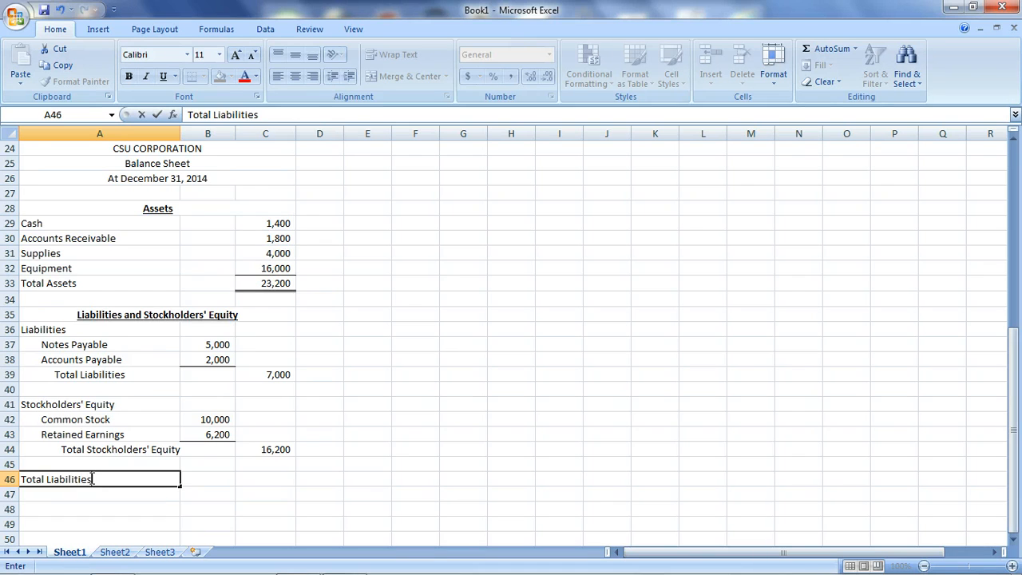
text( and)
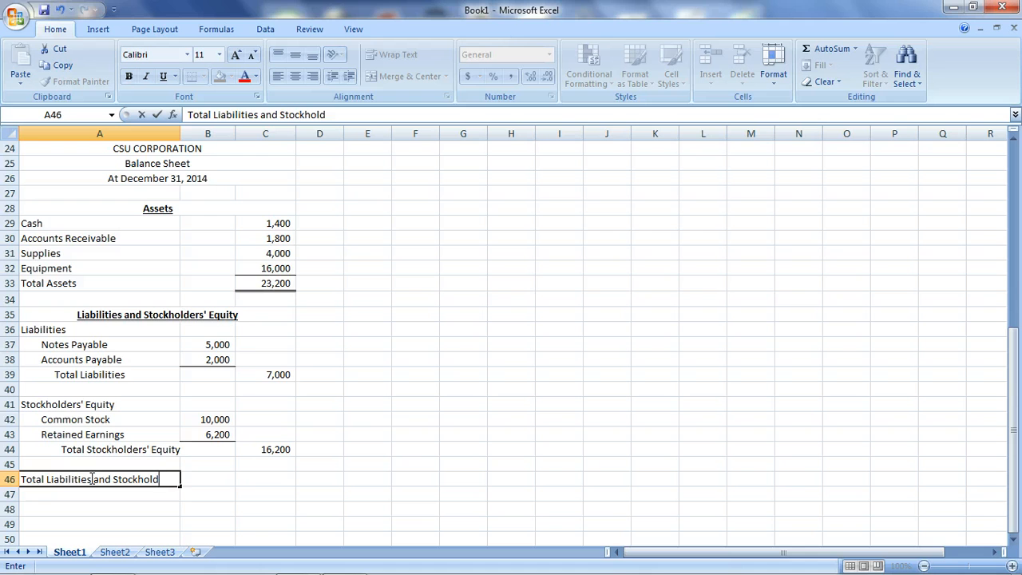
text(Stockholders' Equity)
key(Return)
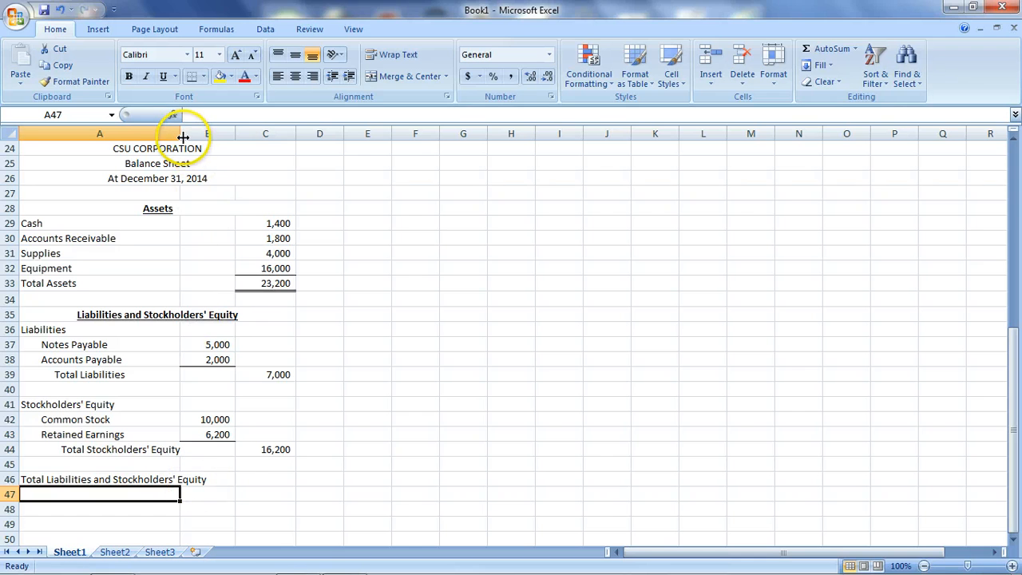
drag(181, 134, 210, 135)
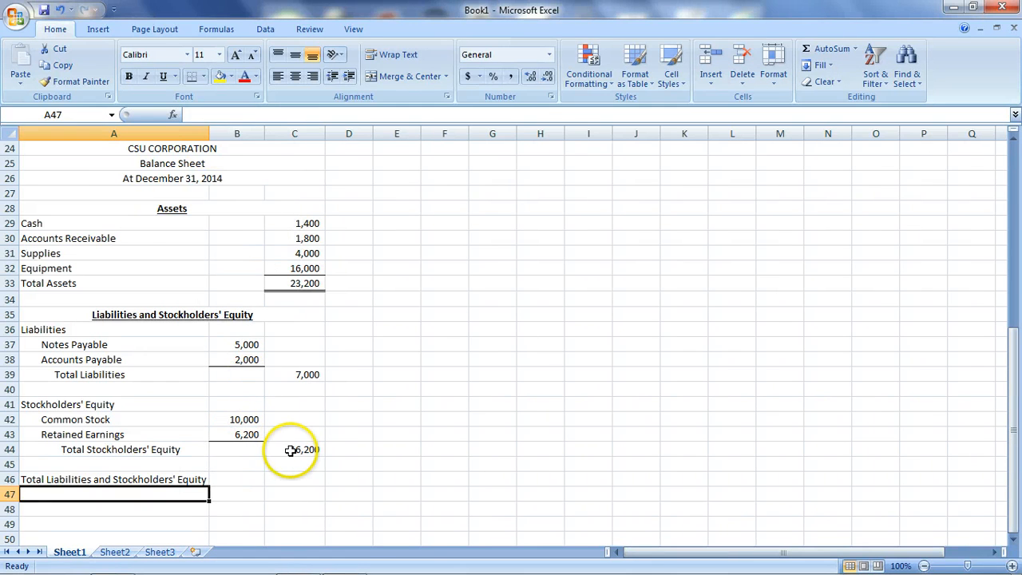
Step: Add total liabilities and total stockholders' equity in C46 with the formula =C39+C44
click(290, 479)
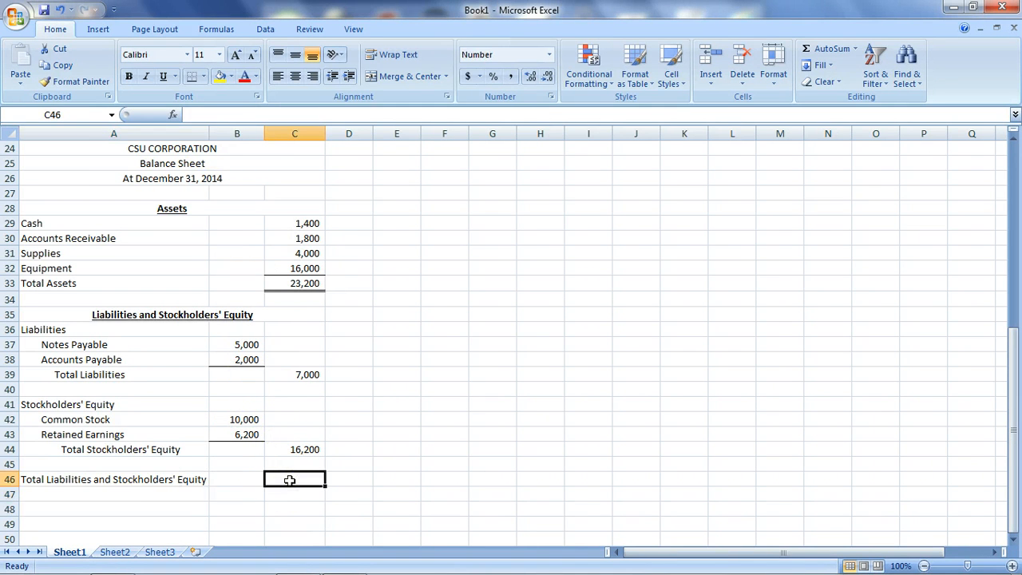
text(=)
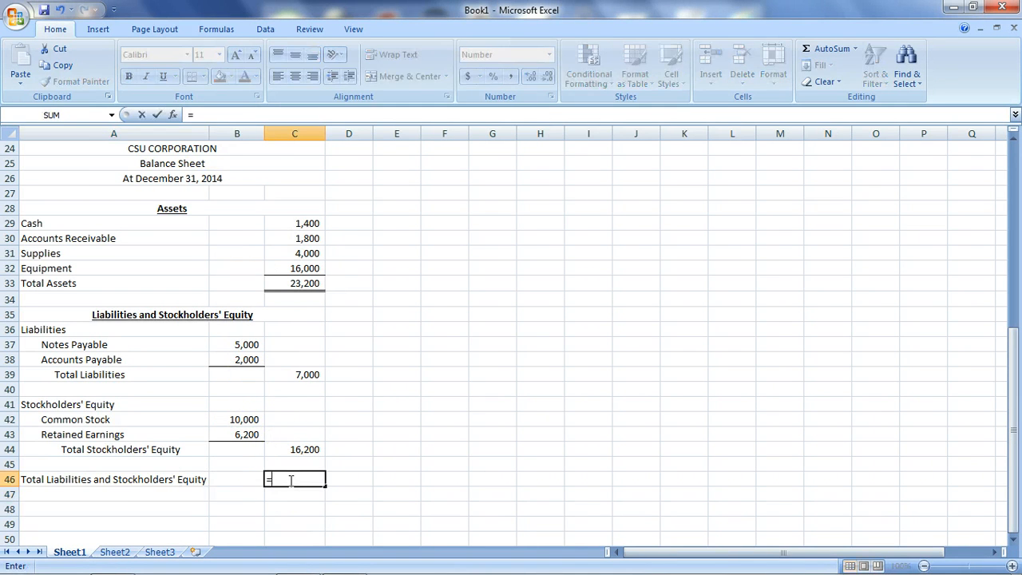
click(307, 374)
text(+)
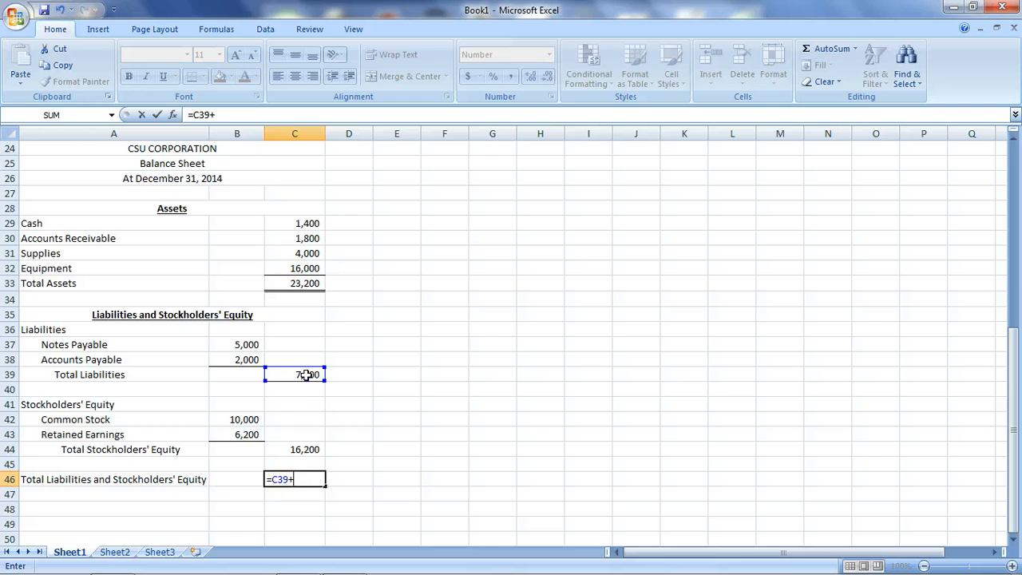
click(304, 451)
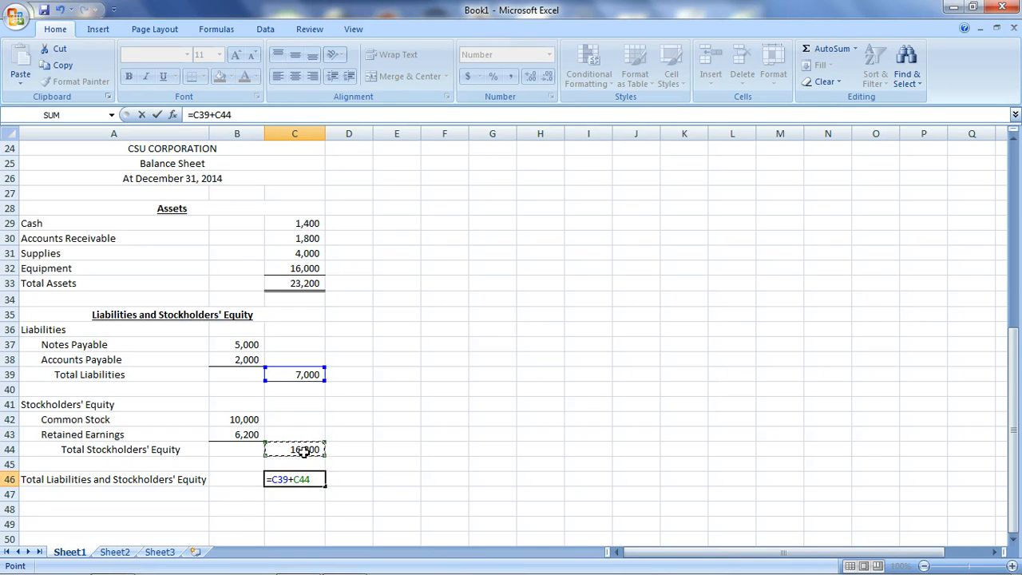
key(Return)
Step: Add a bottom border under Total Stockholders' Equity in C44 and a bottom double border under the grand total in C46
click(304, 451)
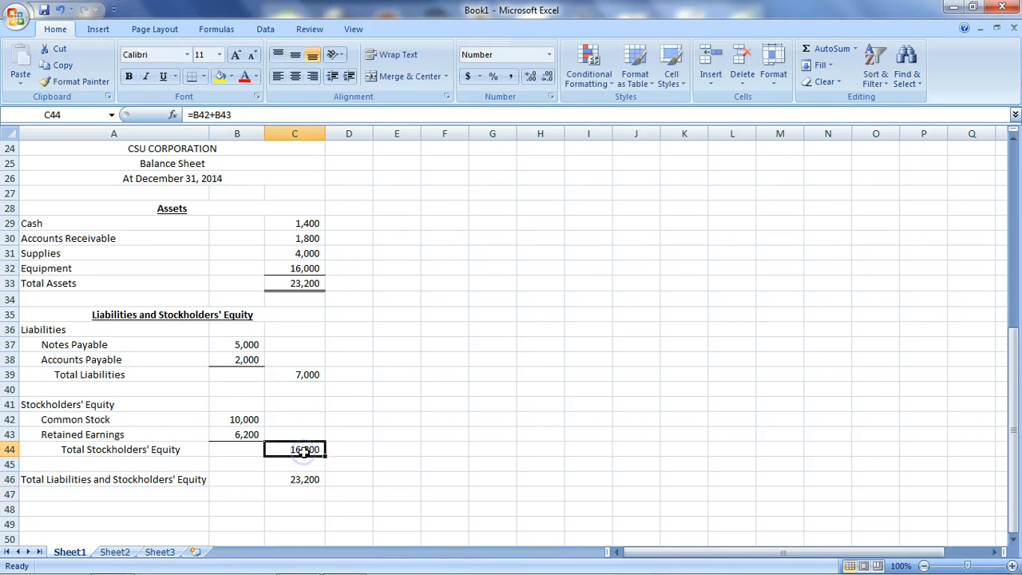
click(391, 432)
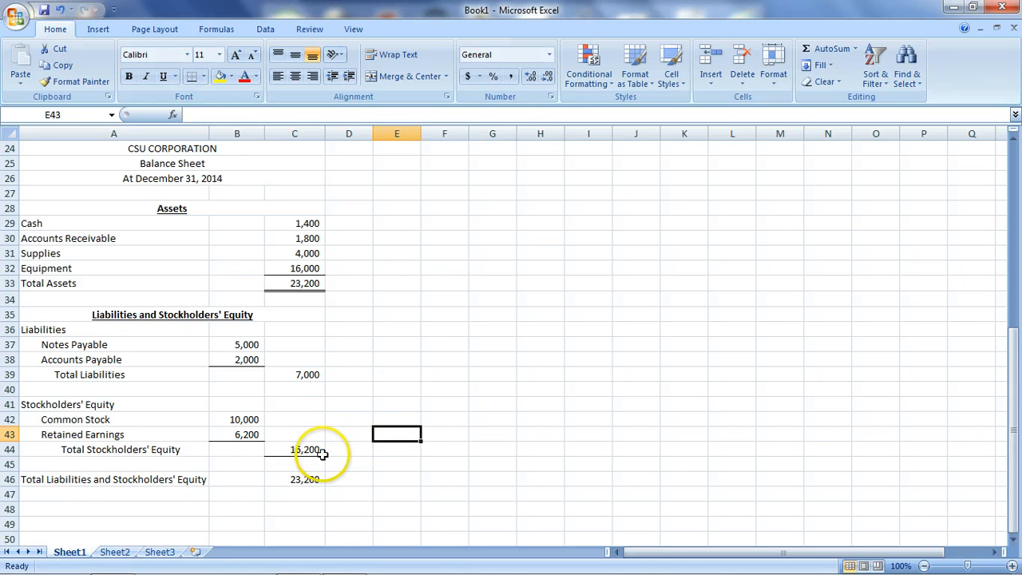
click(304, 479)
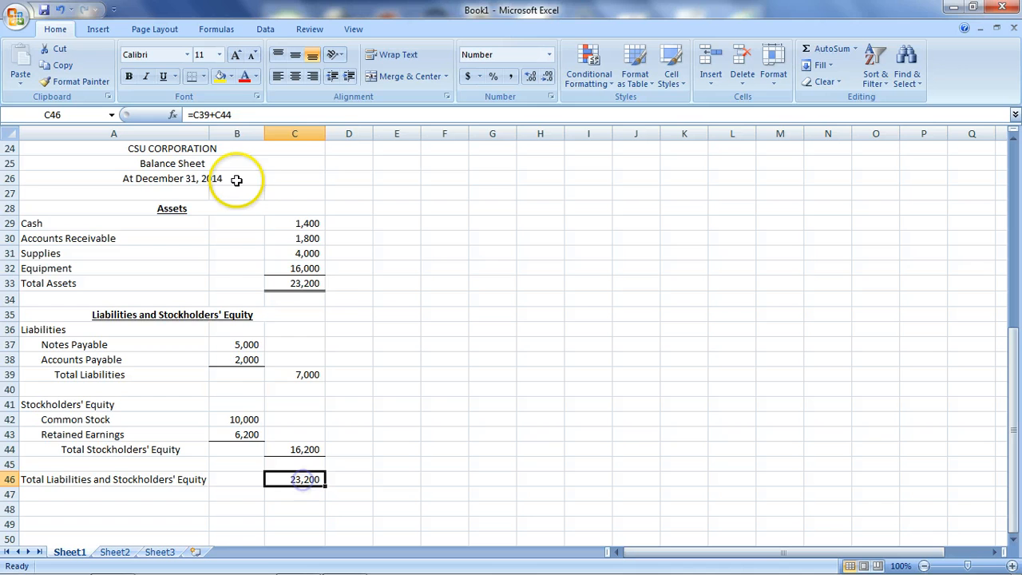
click(203, 76)
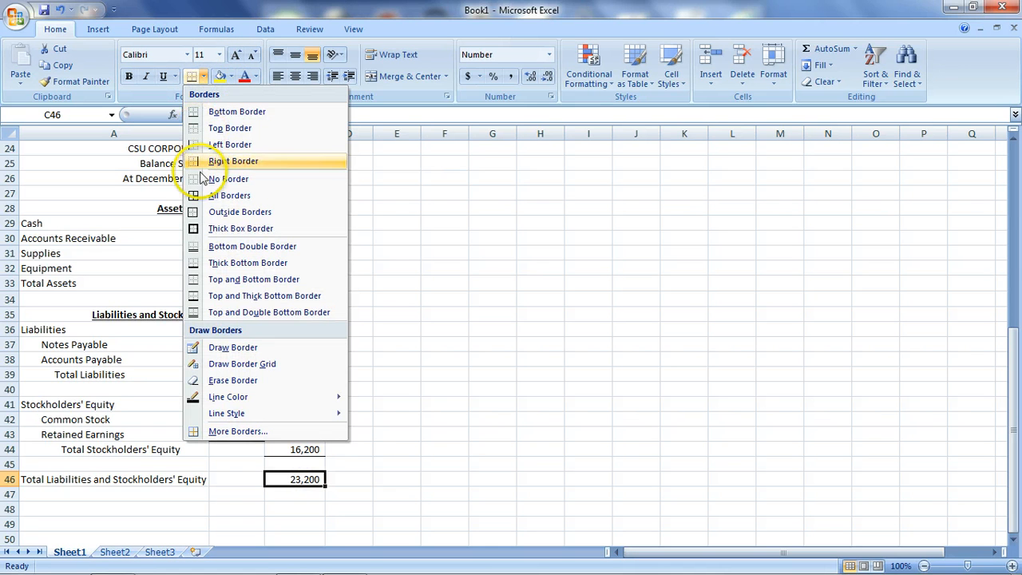
click(201, 247)
click(396, 491)
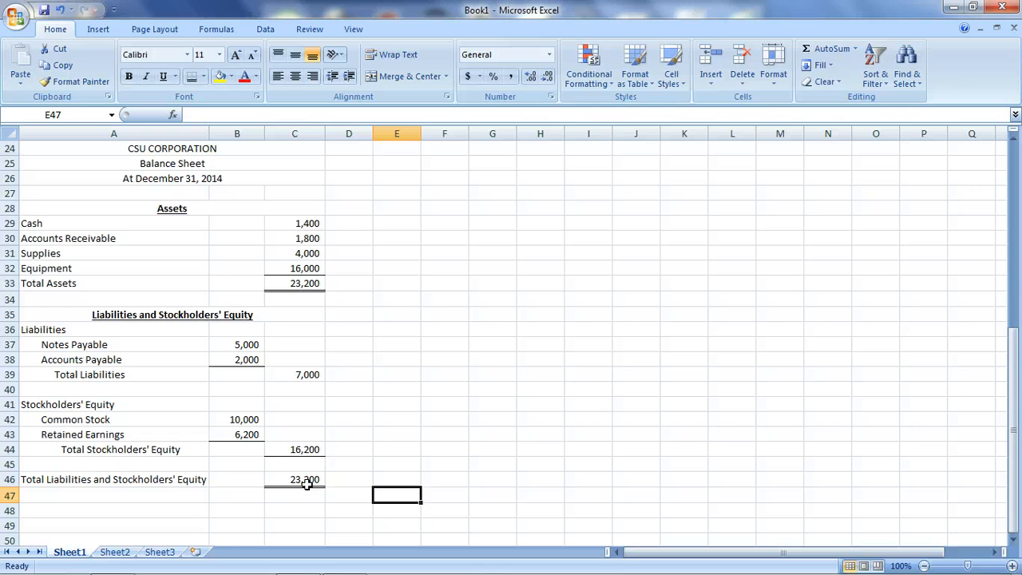
Step: Apply the dollar accounting format with no decimals to C29, C33, B37, C39 and C46 on the balance sheet
click(310, 225)
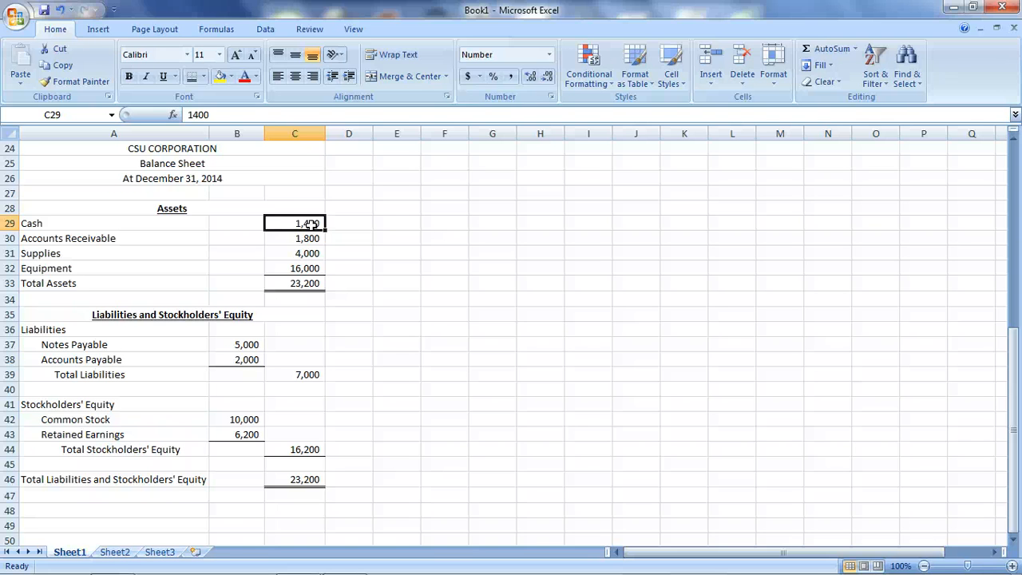
ctrl+click(312, 282)
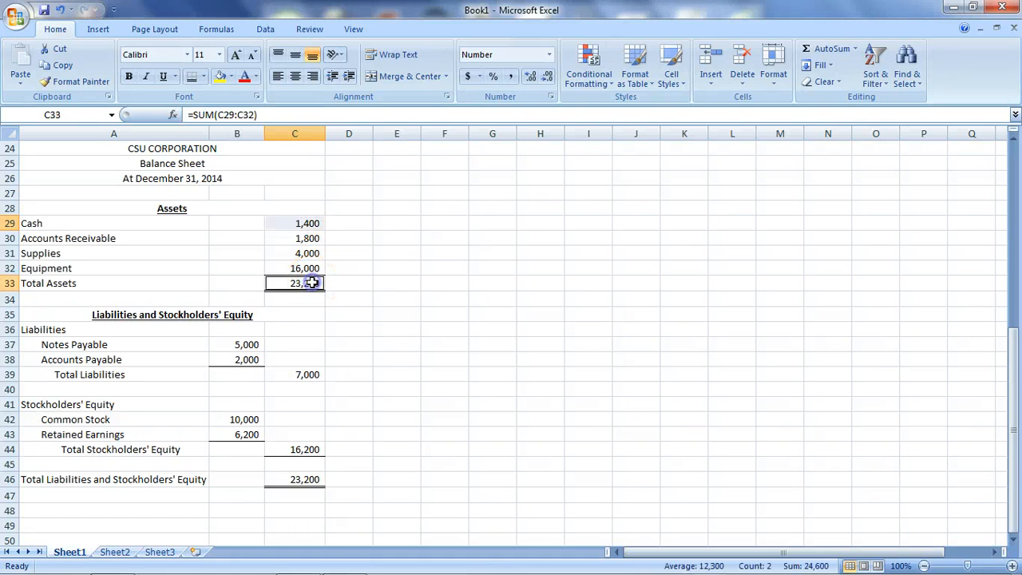
ctrl+click(253, 345)
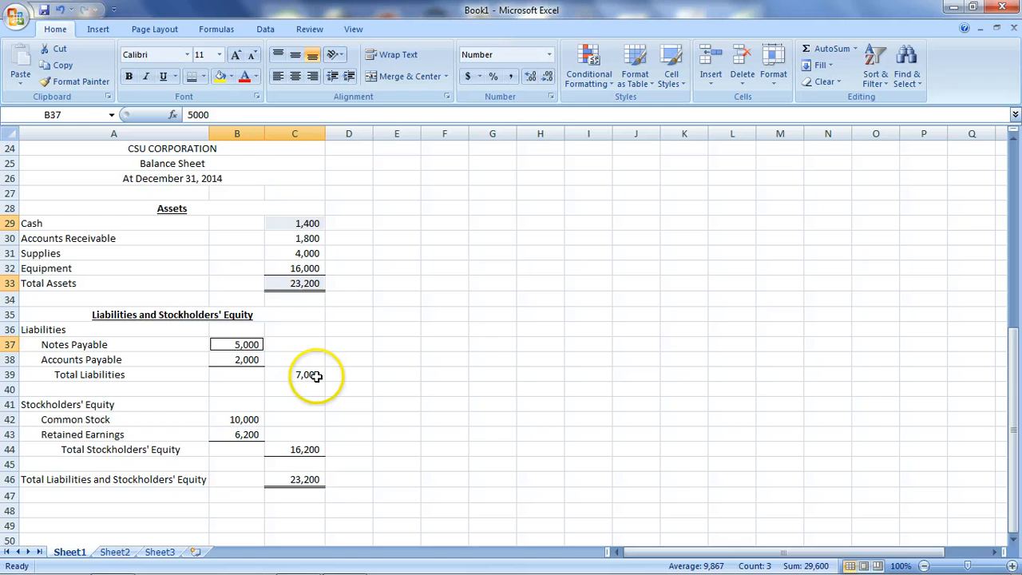
ctrl+click(316, 376)
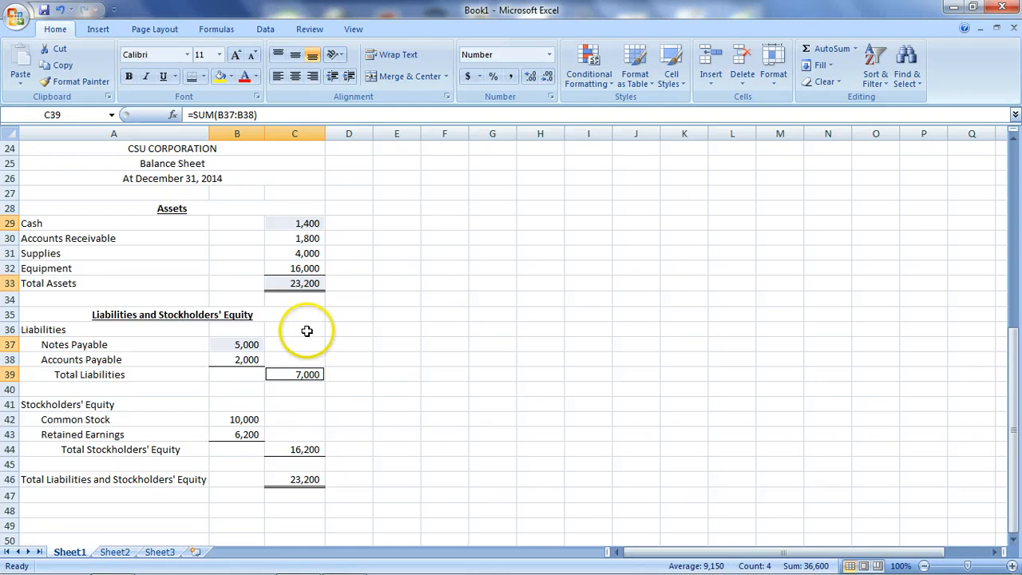
ctrl+click(296, 480)
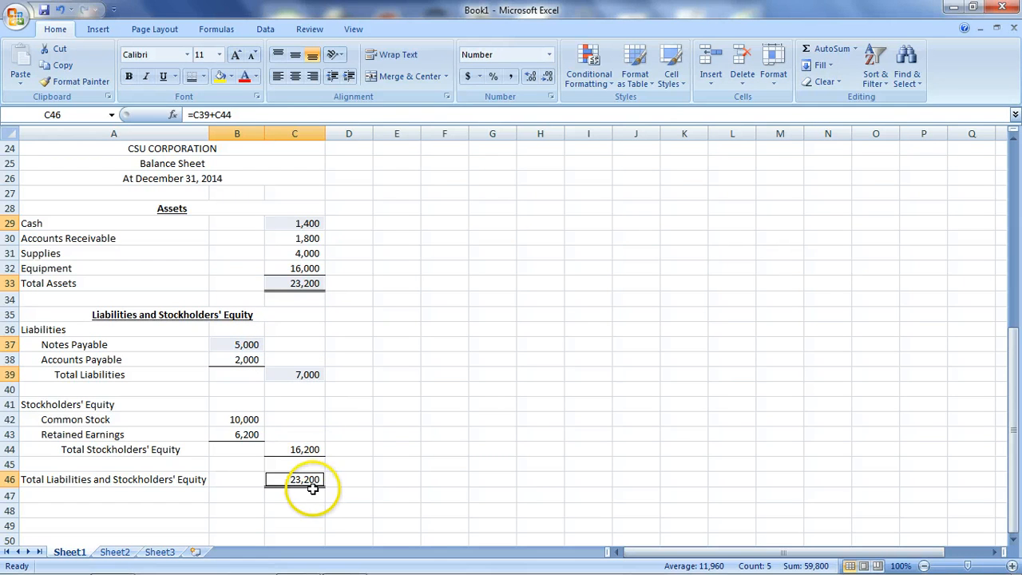
click(469, 77)
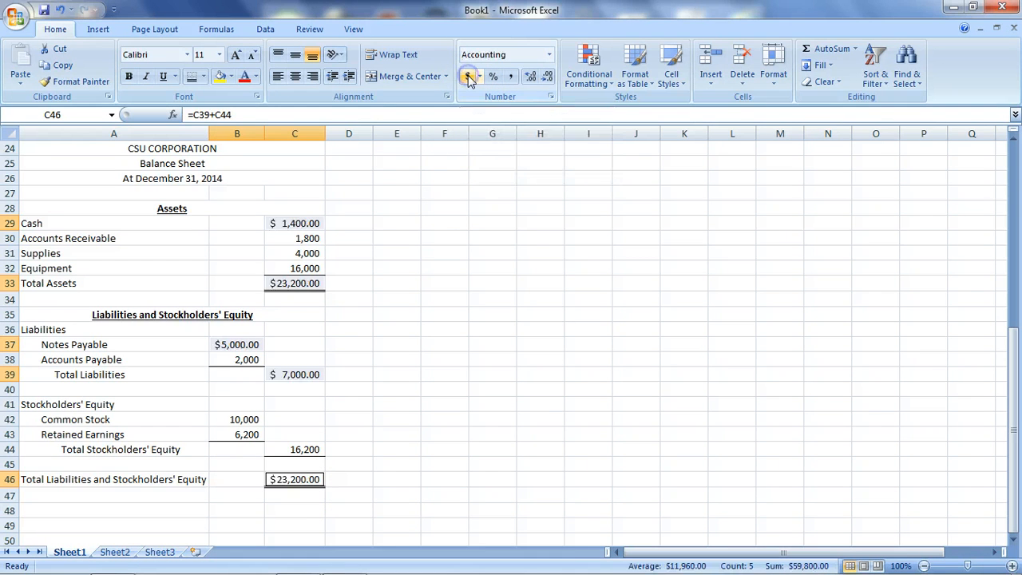
click(548, 77)
click(548, 77)
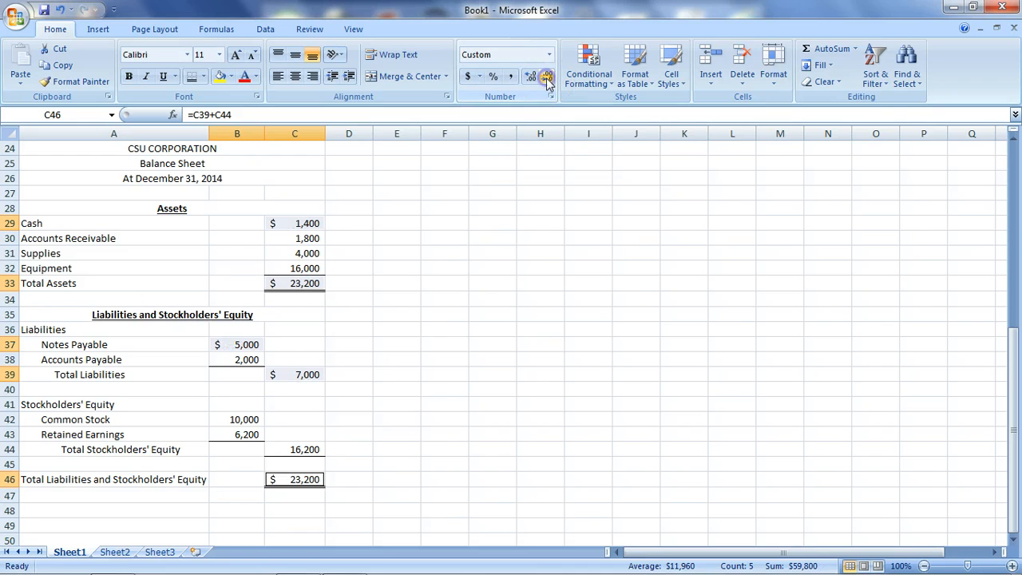
click(417, 378)
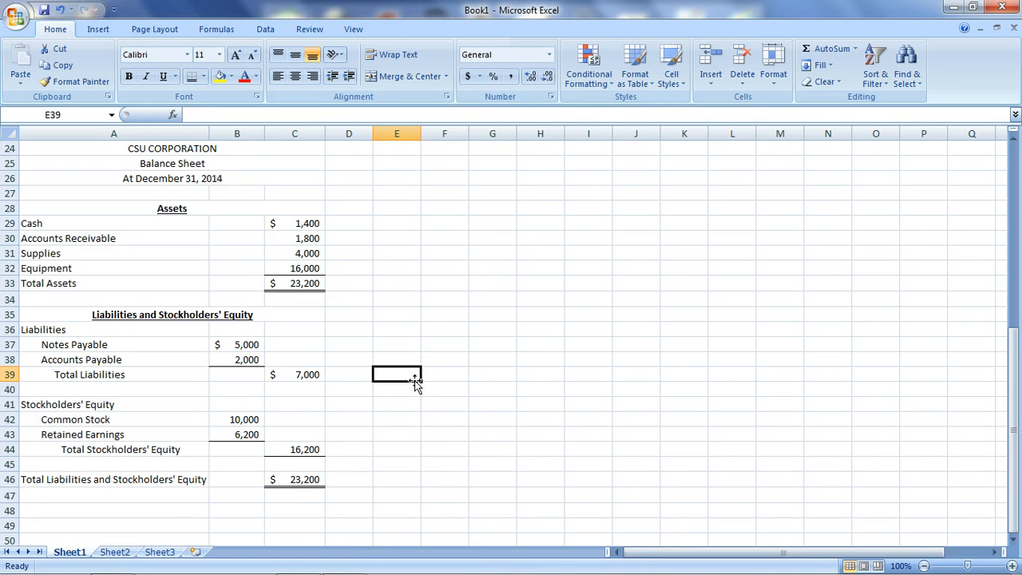
Step: Change Service Revenue in C6 to 18000 and check how it carries through the retained earnings statement and balance sheet
drag(1013, 384, 1016, 164)
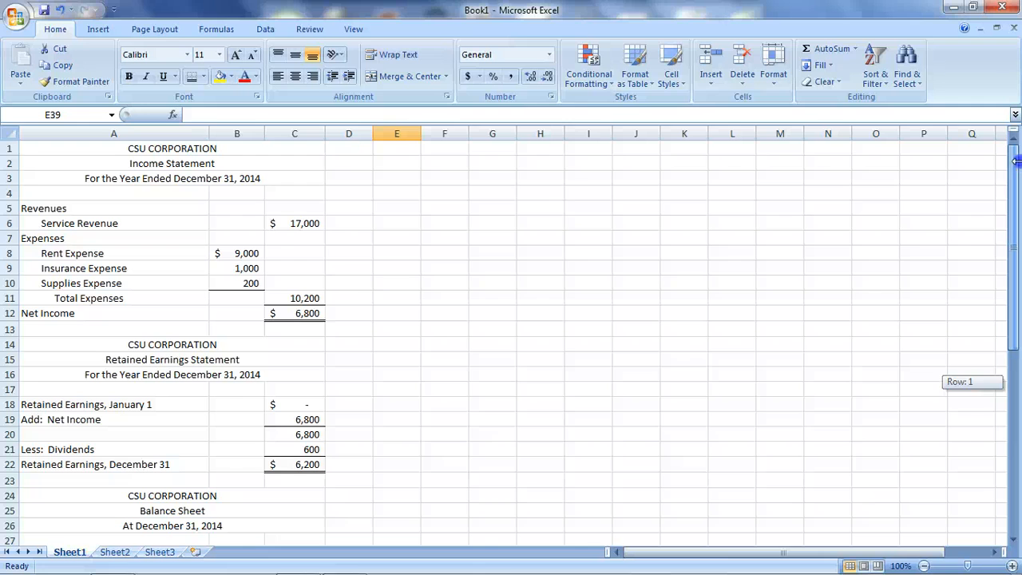
drag(1016, 160, 1016, 160)
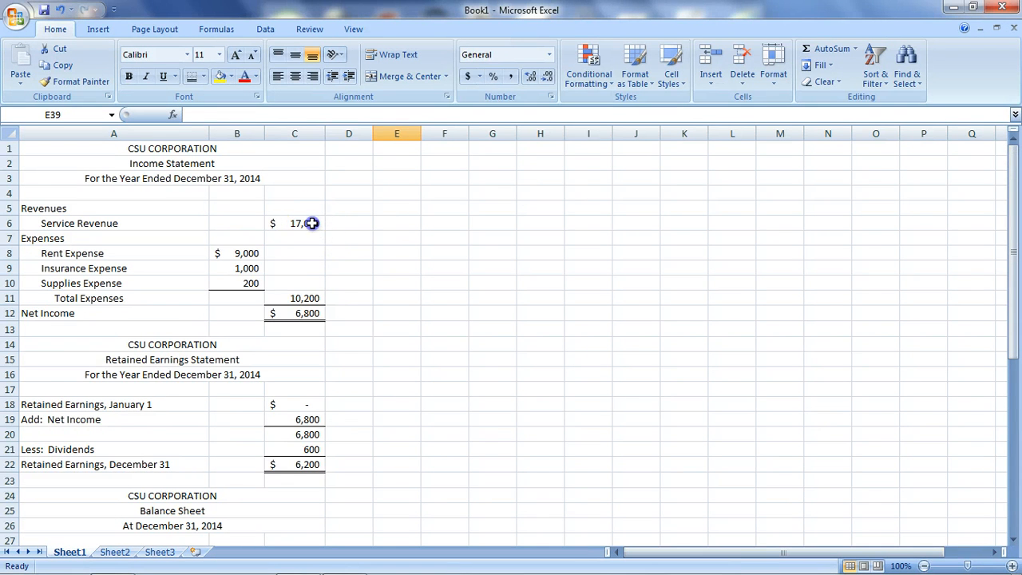
click(311, 223)
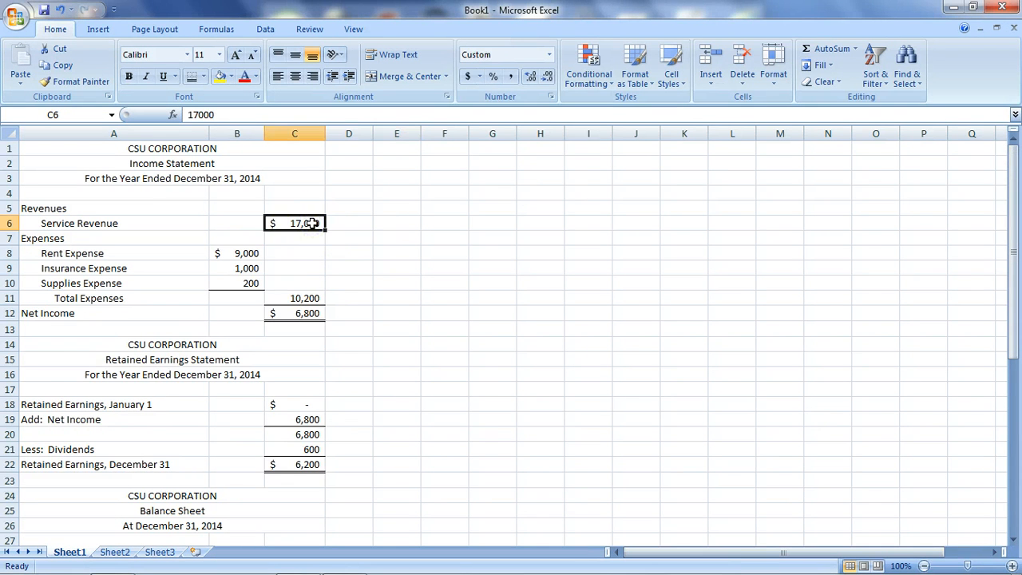
text(18000)
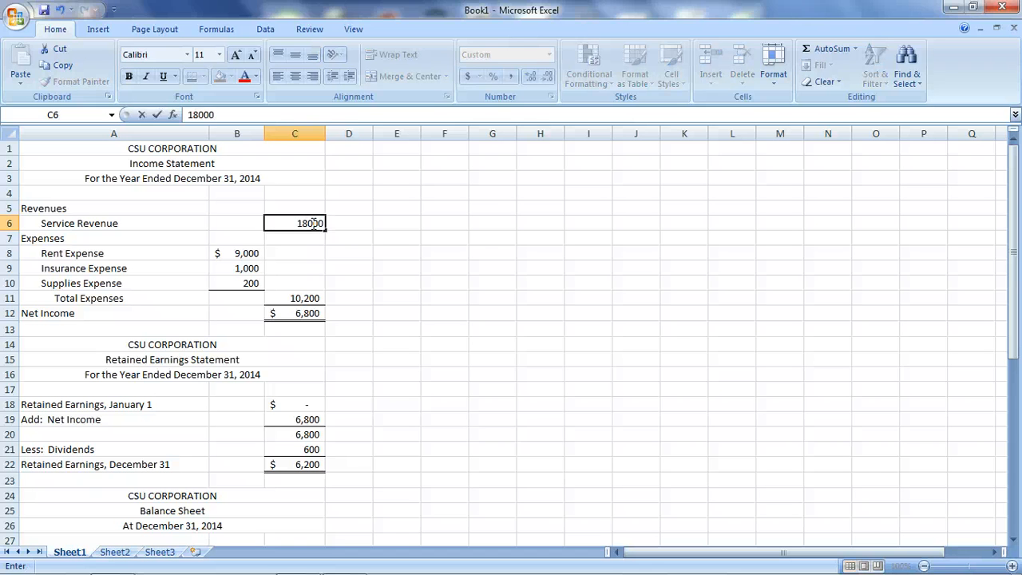
key(Return)
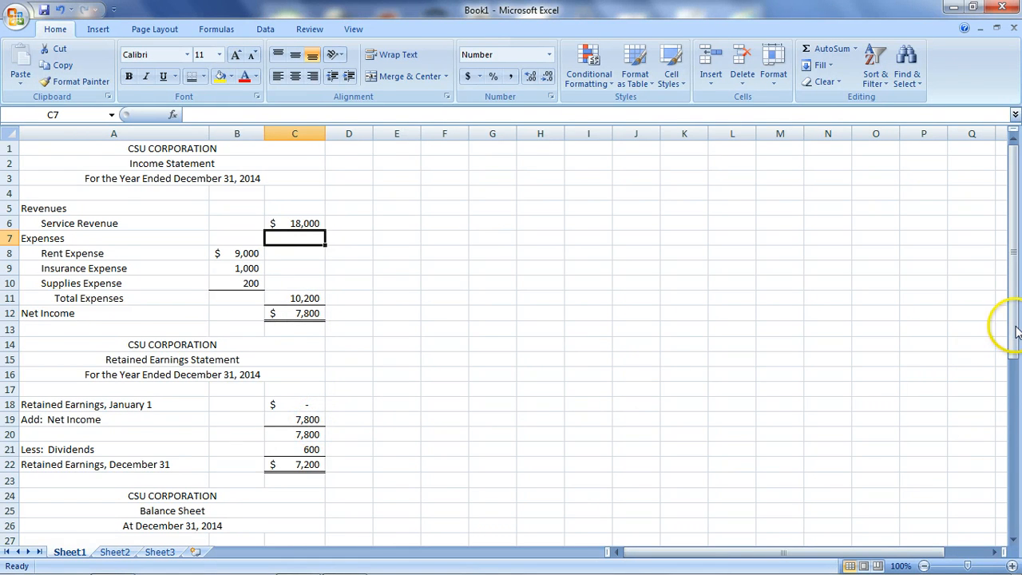
drag(1012, 327, 1012, 407)
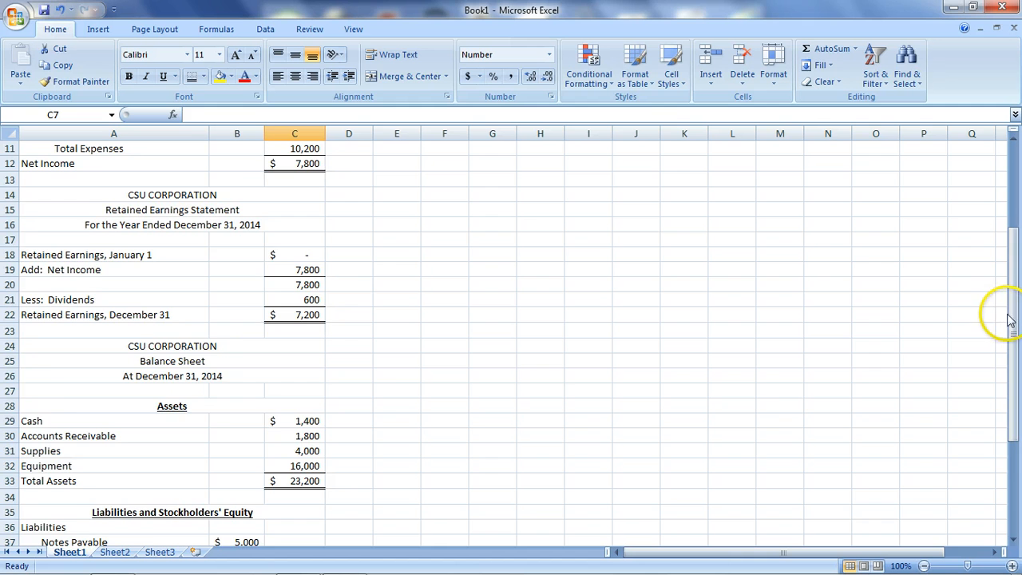
drag(1013, 318, 1014, 431)
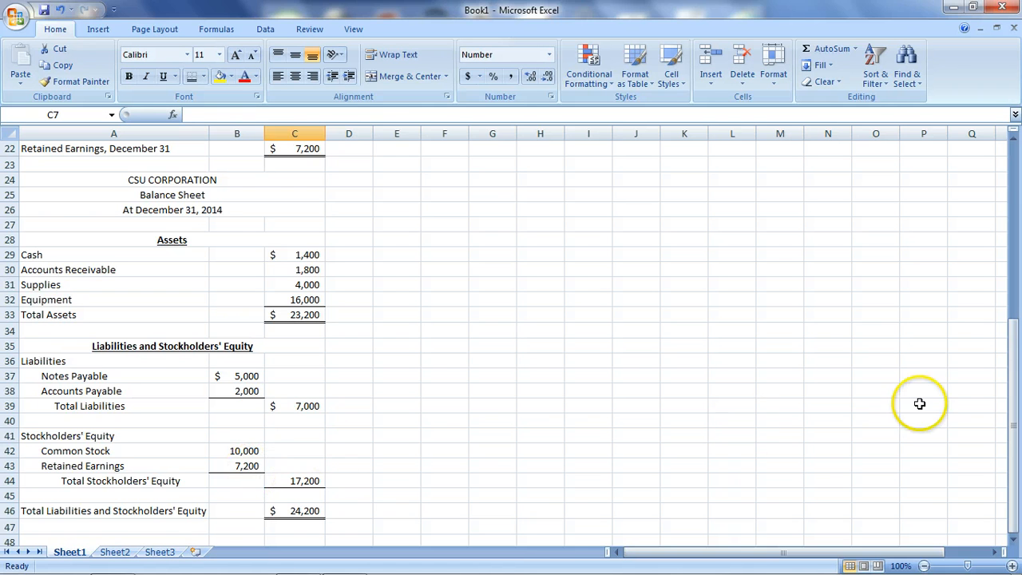
drag(1011, 407, 1017, 209)
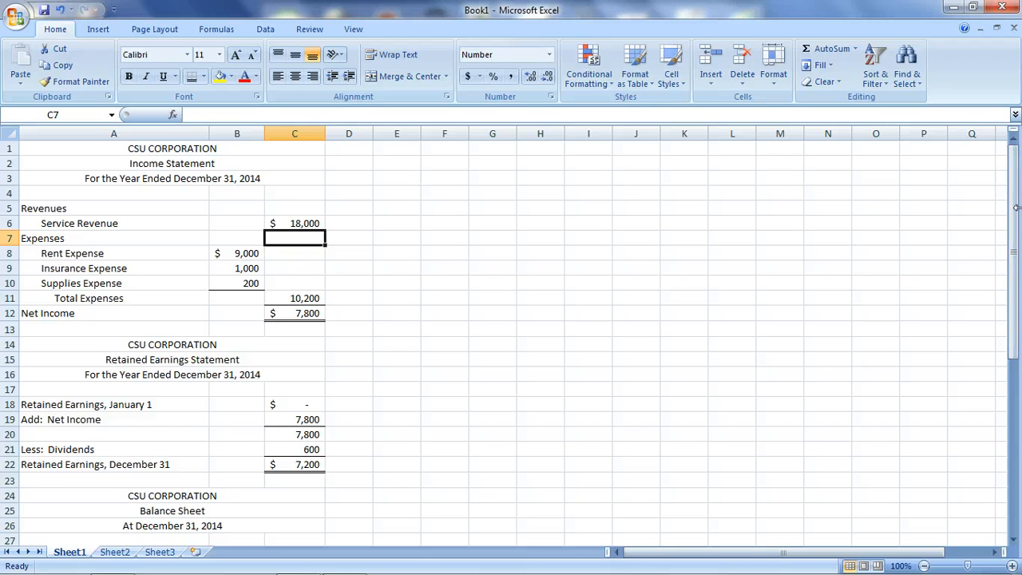
Step: Restore Service Revenue in C6 to 17000
click(312, 223)
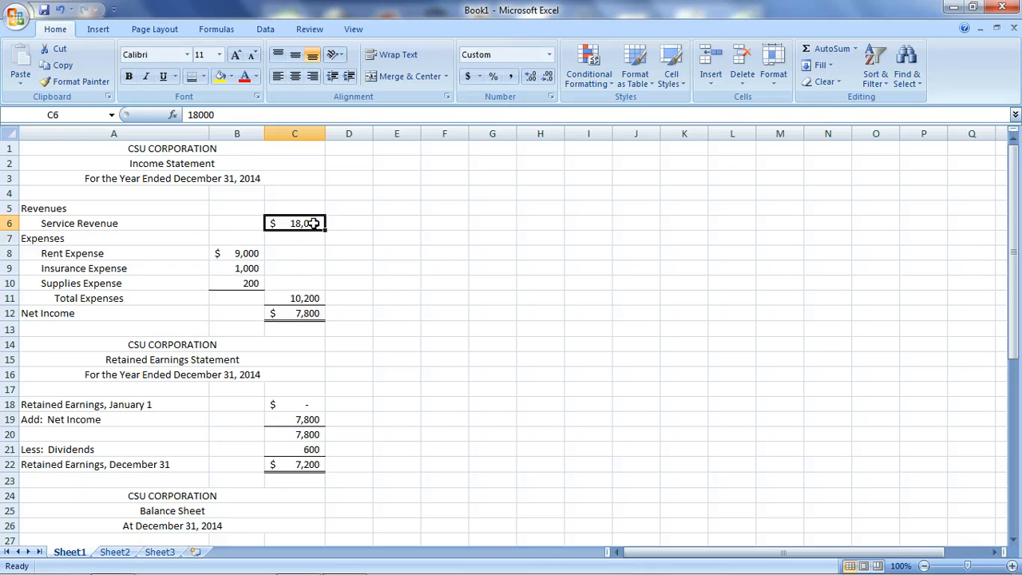
text(17000)
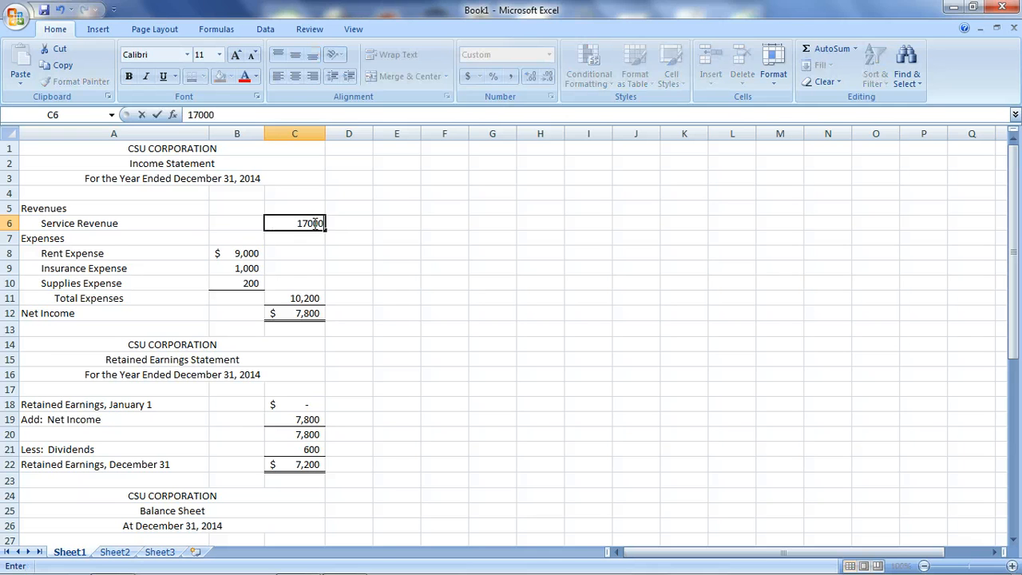
key(Return)
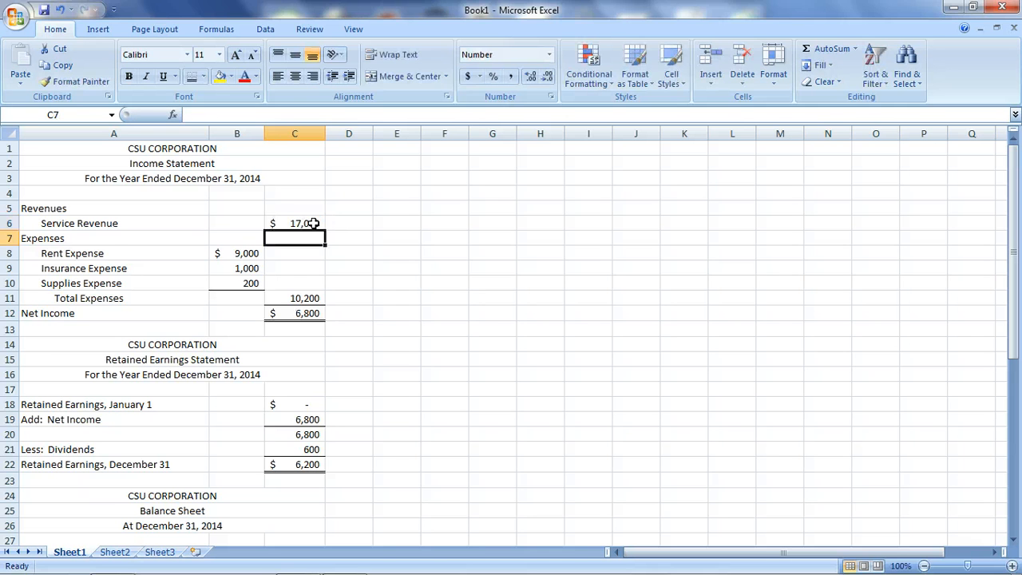
click(22, 26)
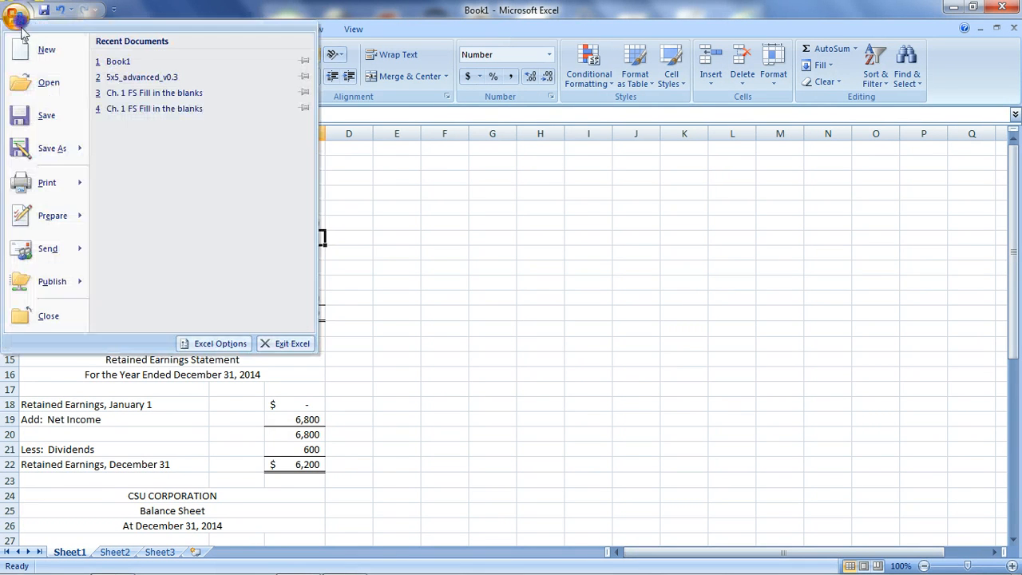
mouse_move(45, 159)
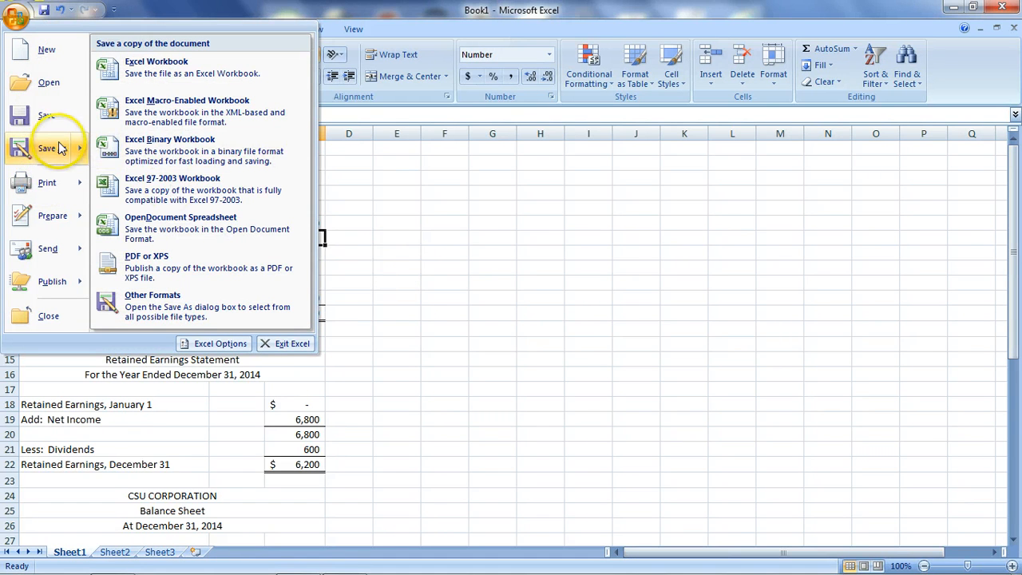
click(394, 270)
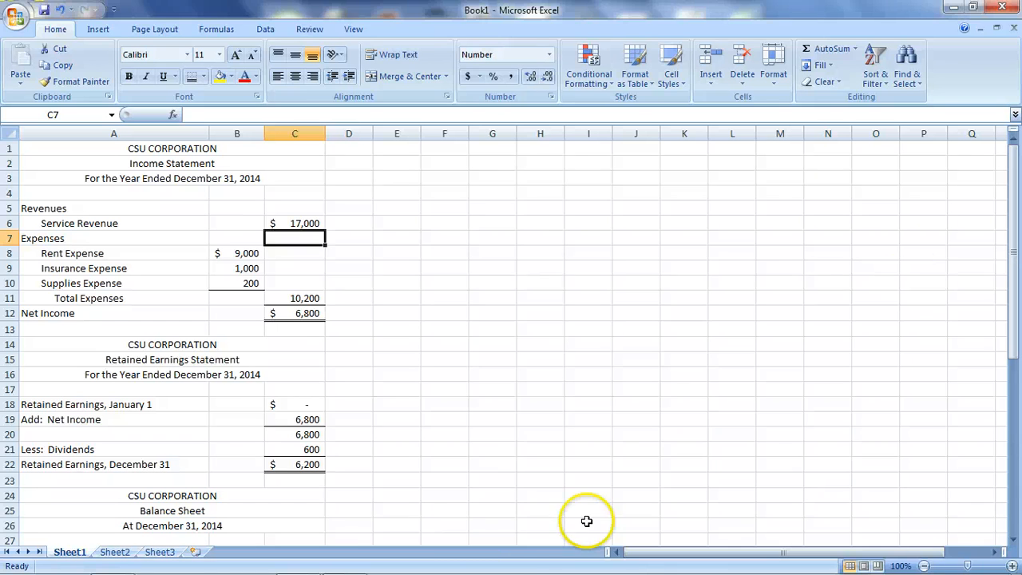
mouse_move(348, 565)
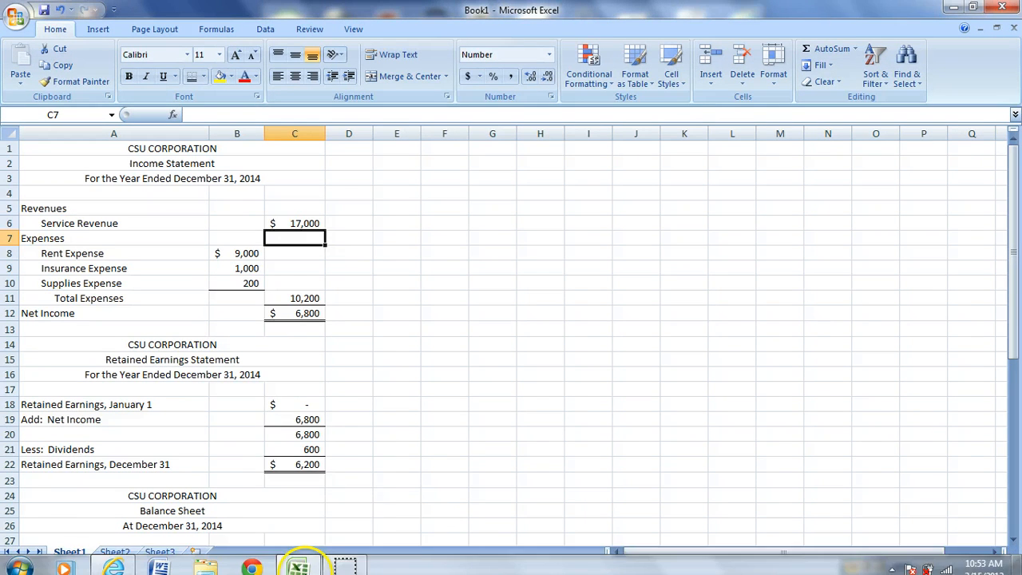